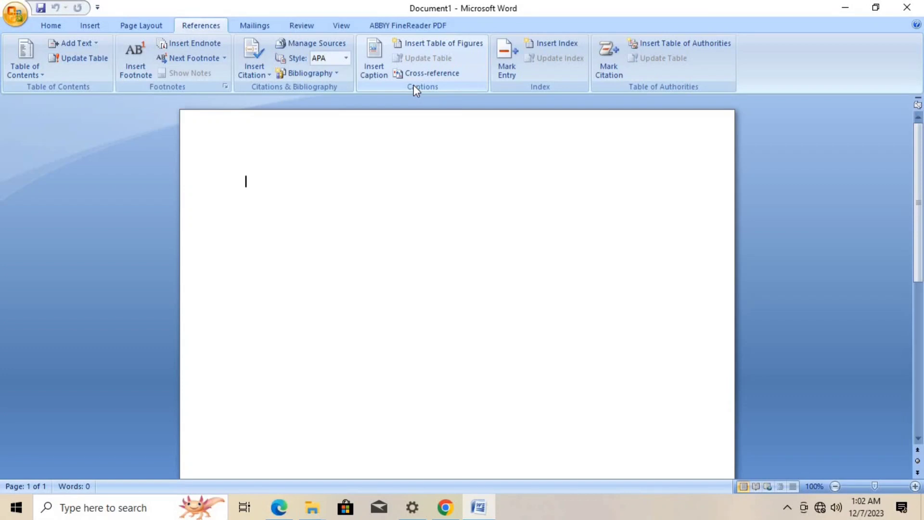
# - Generate five paragraphs of sample text in the blank document with =rand(5)
pyautogui.write('=rand(')
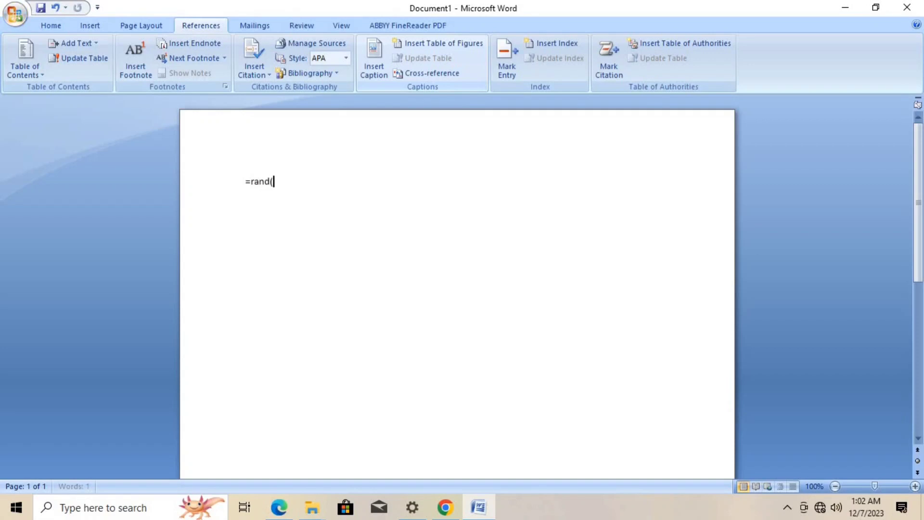
pyautogui.write('5)')
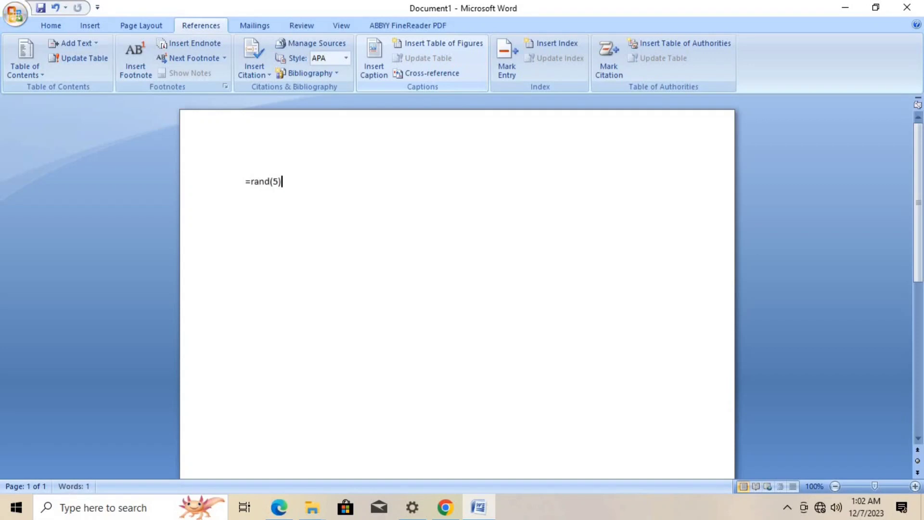
pyautogui.press('Return')
# - Insert the picture pexels-pixabay-50594 from D:\Wallpaper below the text and scale it down to about 2.15" by 2.87"
pyautogui.click(90, 25)
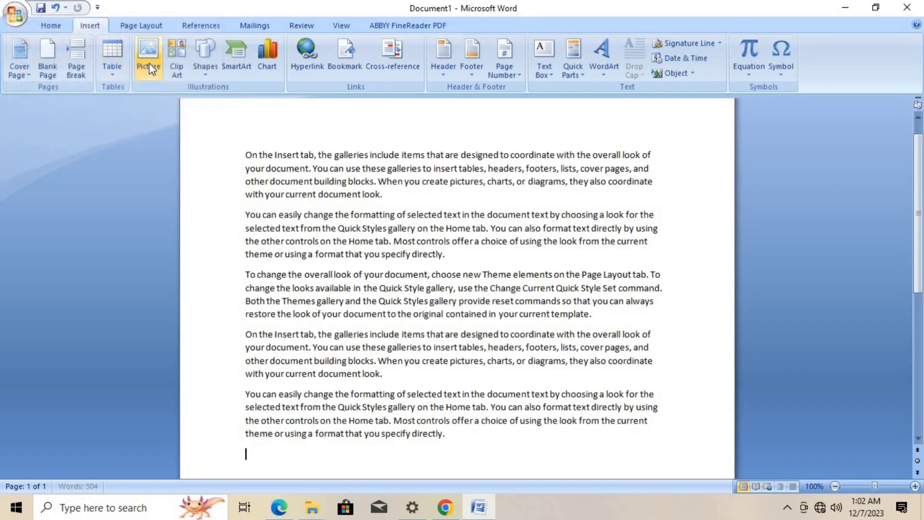
pyautogui.click(145, 53)
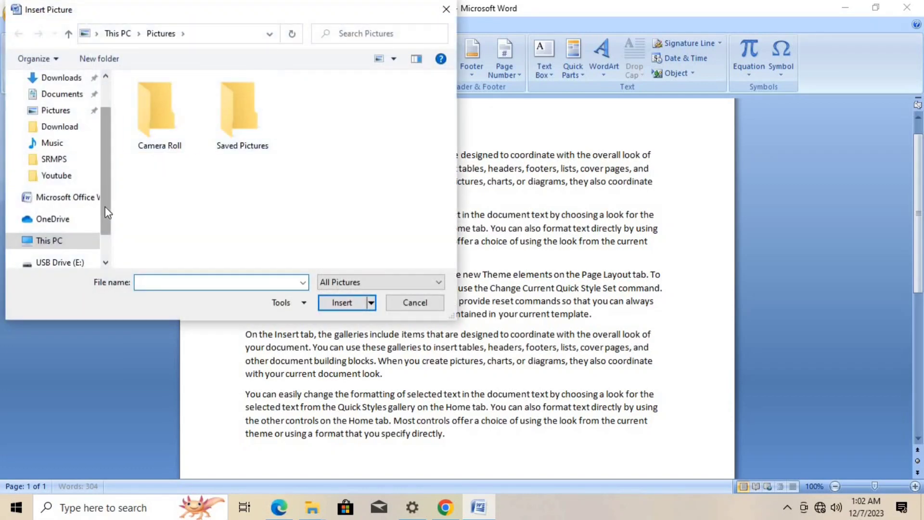
pyautogui.moveTo(105, 207); pyautogui.dragTo(102, 241)
pyautogui.click(59, 214)
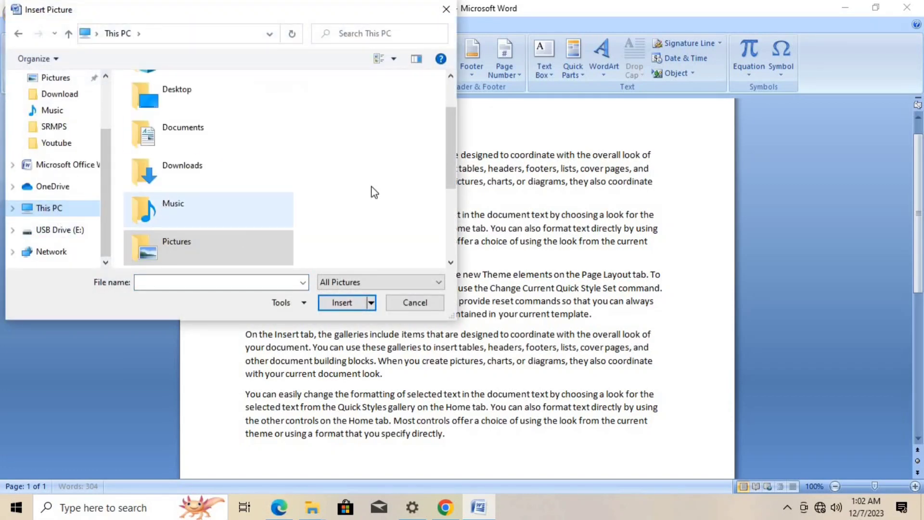
pyautogui.scroll(-3, 229, 213)
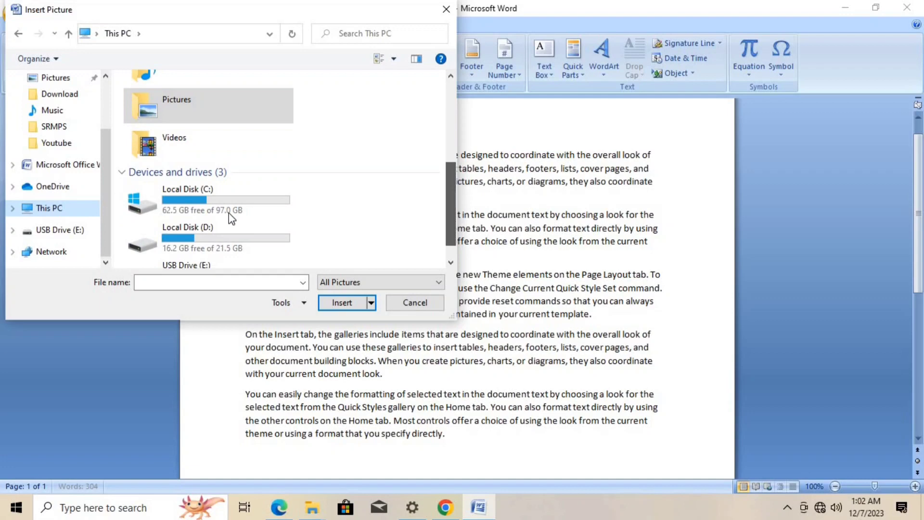
pyautogui.doubleClick(185, 237)
pyautogui.doubleClick(164, 169)
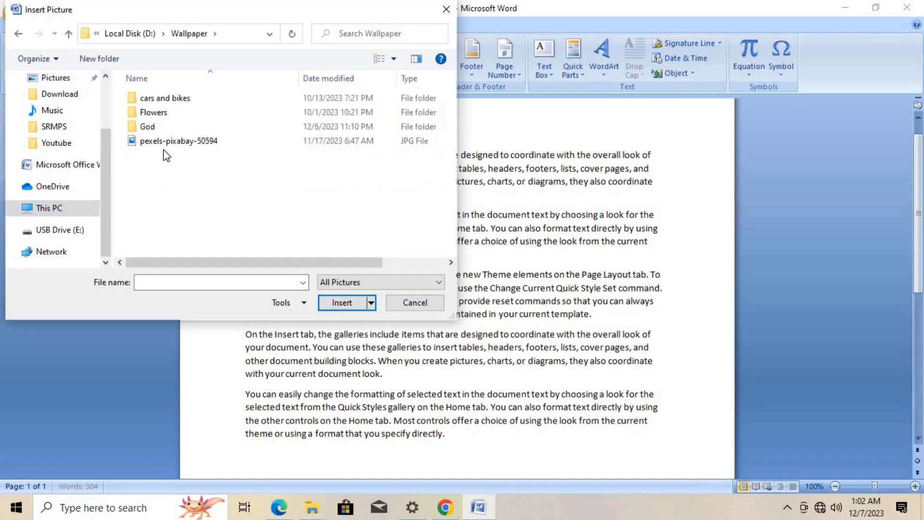
pyautogui.click(169, 142)
pyautogui.click(338, 303)
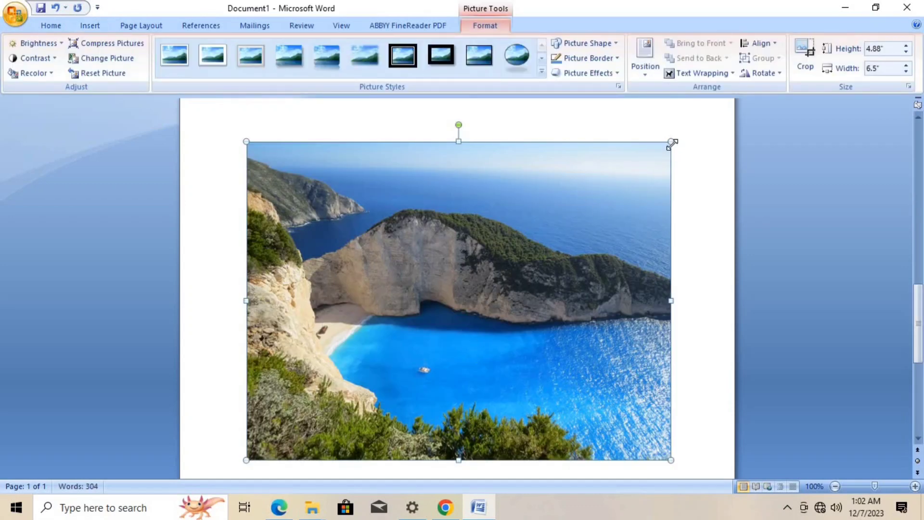
pyautogui.moveTo(671, 141); pyautogui.dragTo(434, 351)
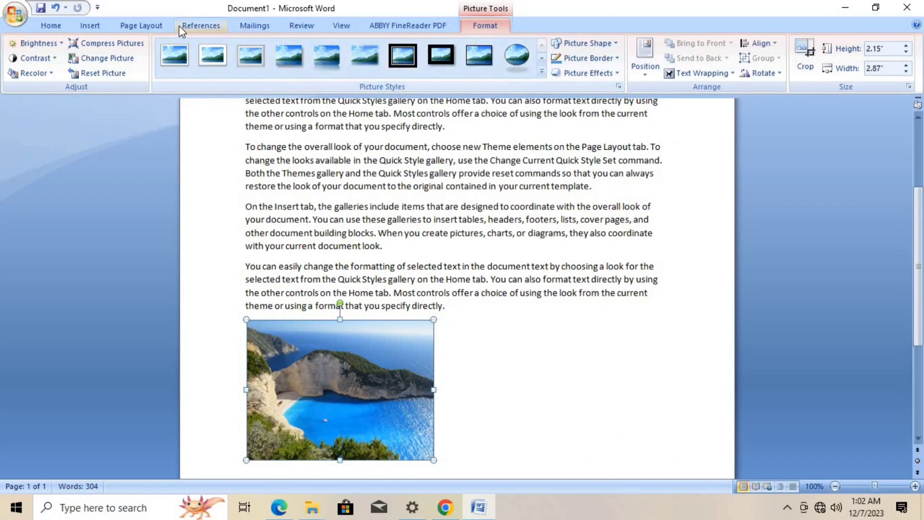
# - Add the caption "Figure 1 Nature" below the selected coast picture
pyautogui.click(202, 26)
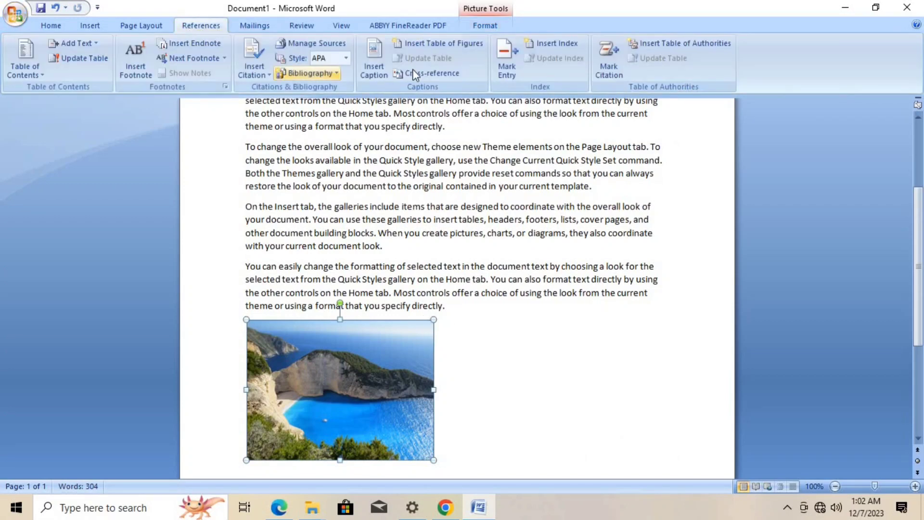
pyautogui.click(380, 68)
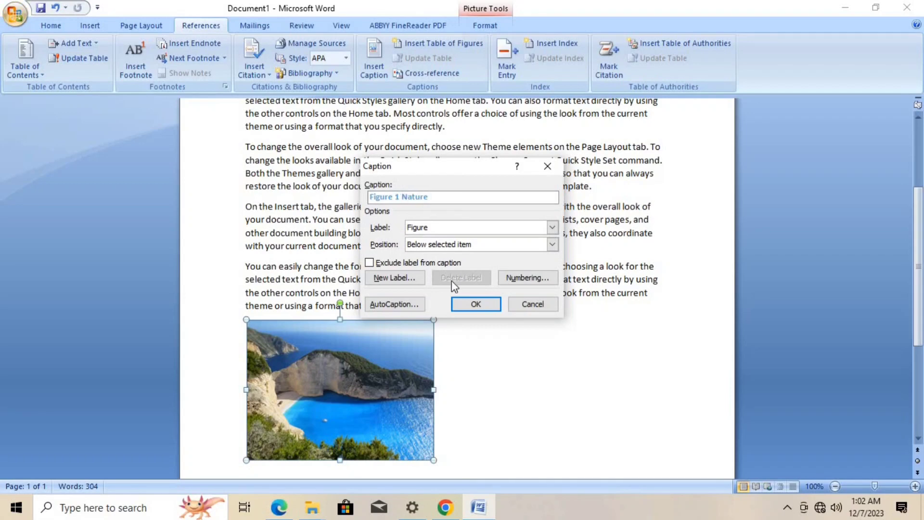
pyautogui.click(466, 305)
# - Generate five more sample paragraphs with =rand(5) on a new line under the Nature caption
pyautogui.scroll(-3, 419, 327)
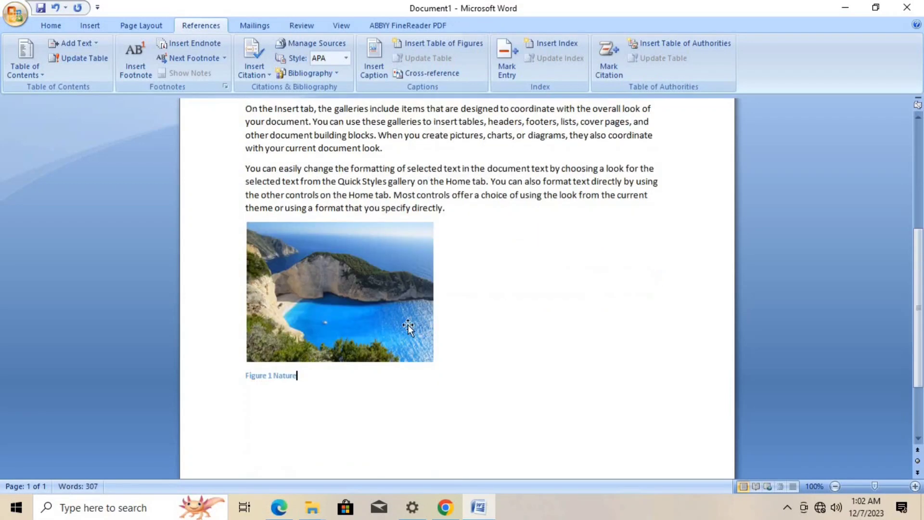
pyautogui.scroll(-3, 322, 387)
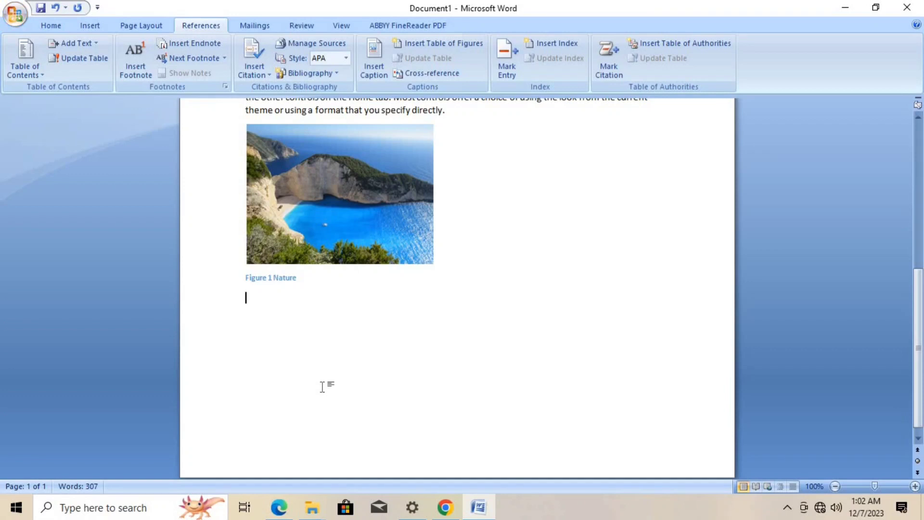
pyautogui.write('=')
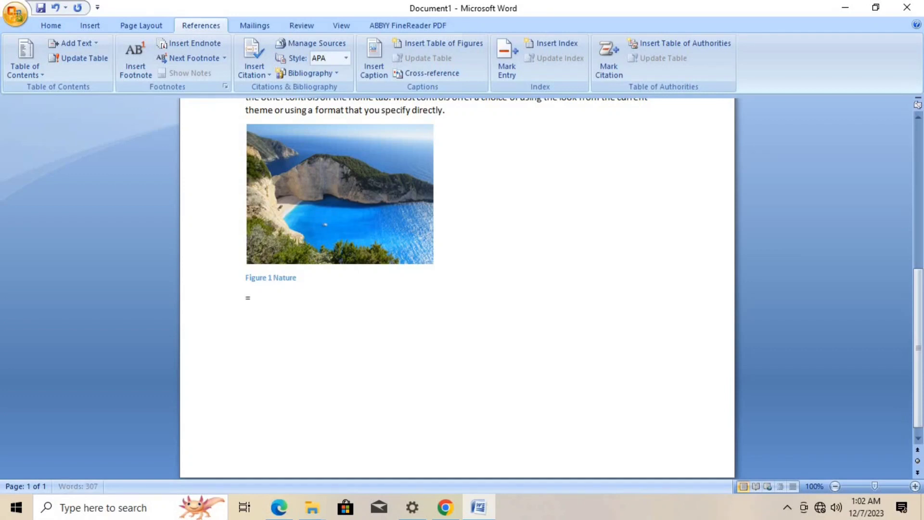
pyautogui.write('rand(')
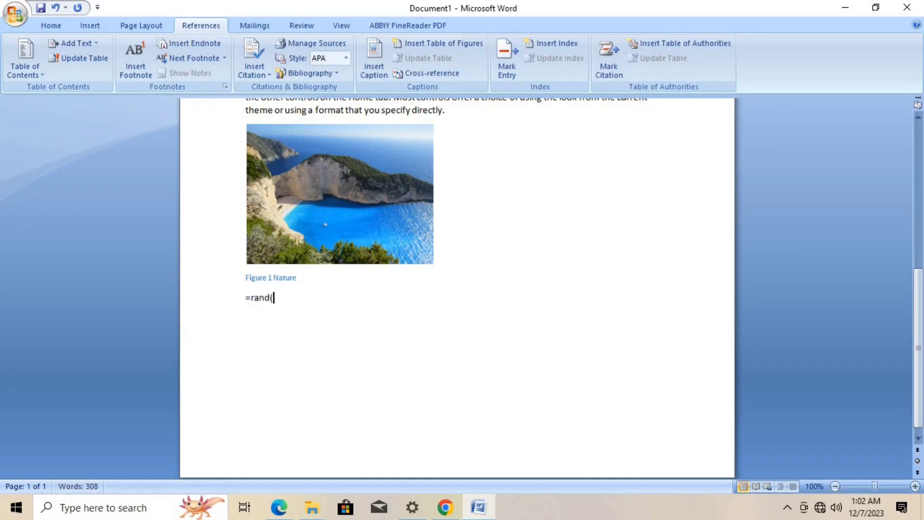
pyautogui.write('5)')
pyautogui.press('Return')
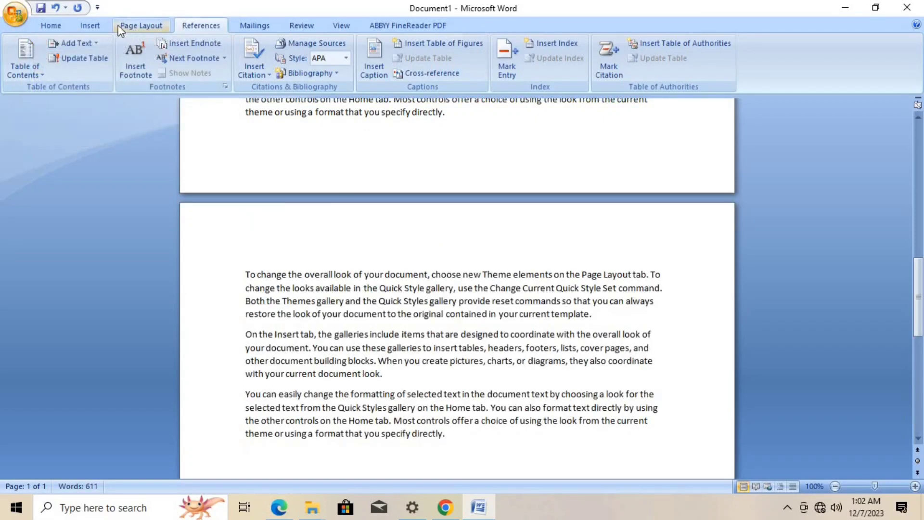
# - Insert wp2601347-krishna-hd-wallpapers-full-size from the Wallpaper God folder after the text, scaled down to about 2.1" by 2.81"
pyautogui.click(90, 26)
pyautogui.click(146, 55)
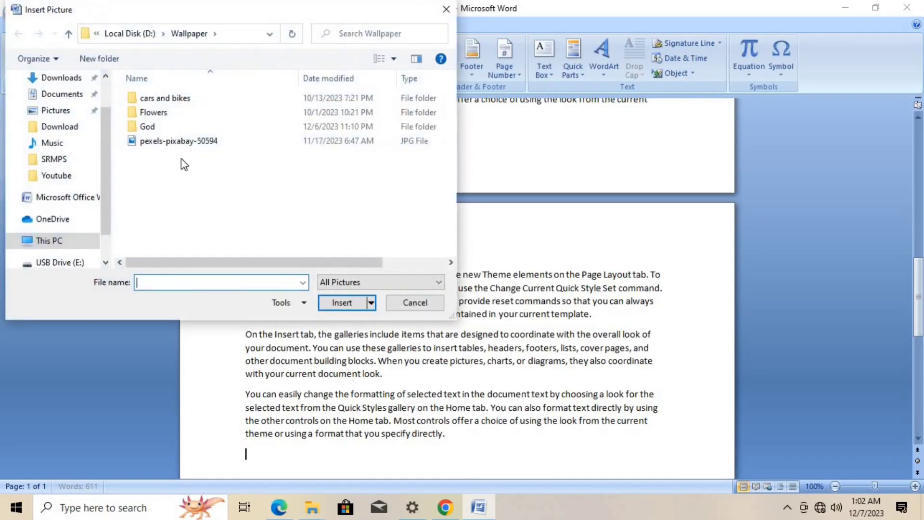
pyautogui.doubleClick(166, 127)
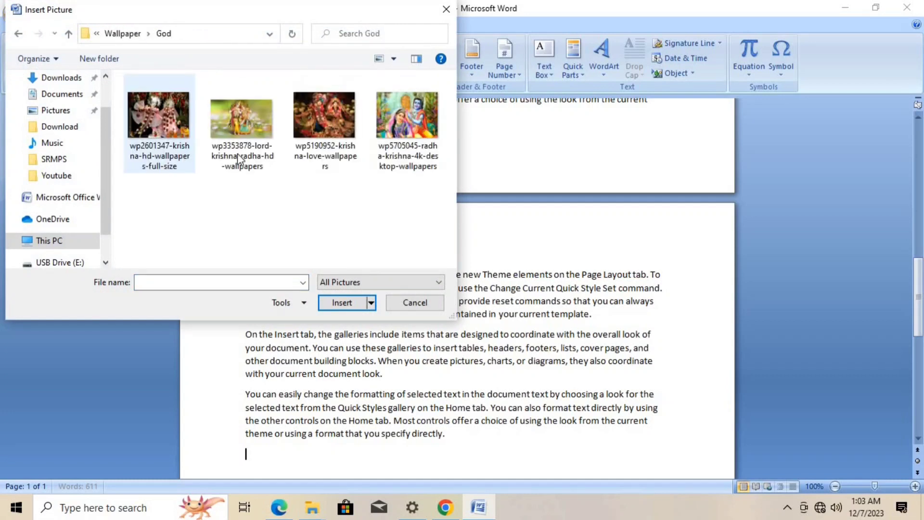
pyautogui.click(404, 123)
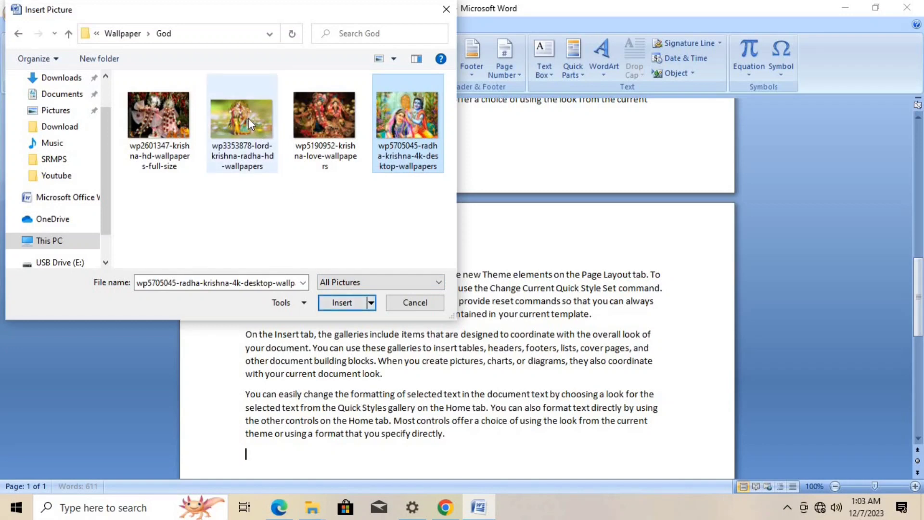
pyautogui.click(299, 118)
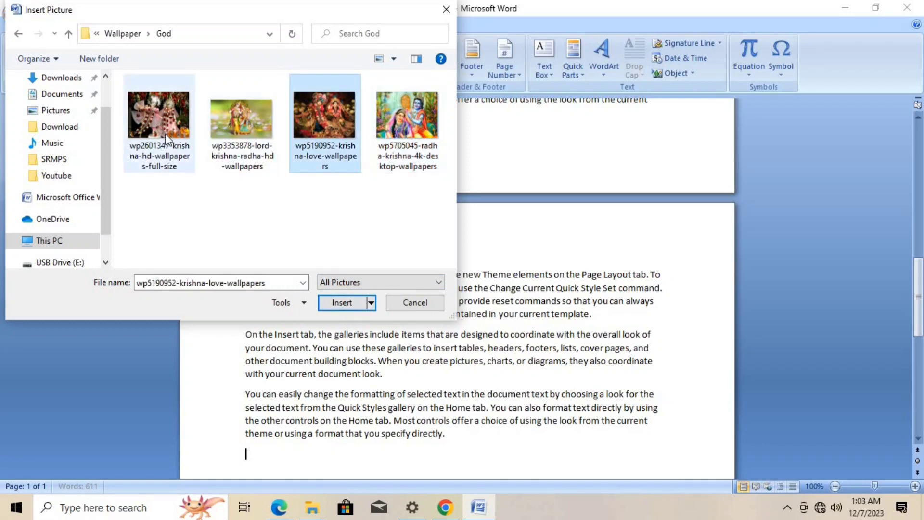
pyautogui.click(161, 154)
pyautogui.click(337, 303)
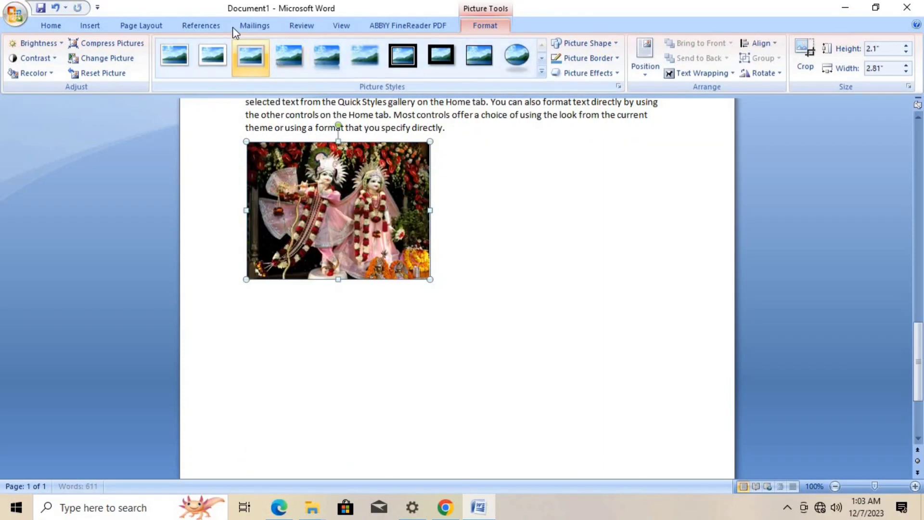
# - Add the caption "Figure 2 Radha Krishna" below the selected picture
pyautogui.click(183, 25)
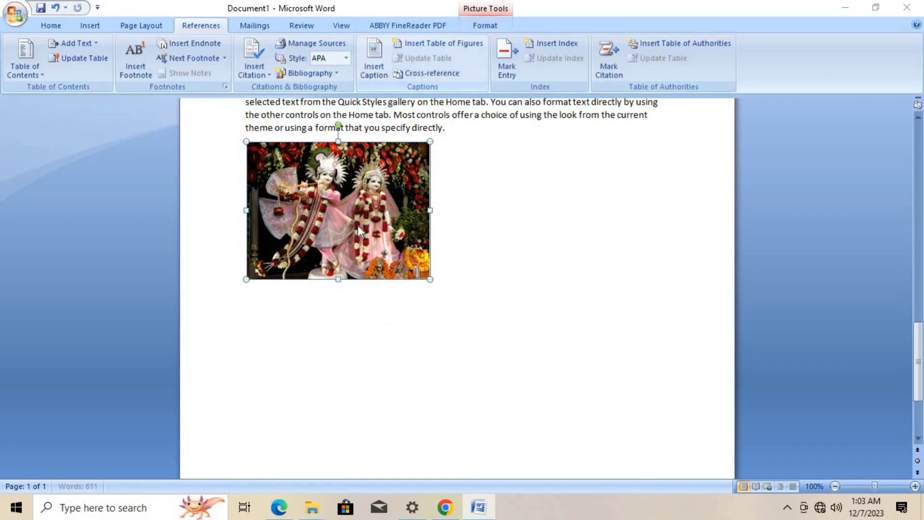
pyautogui.click(374, 65)
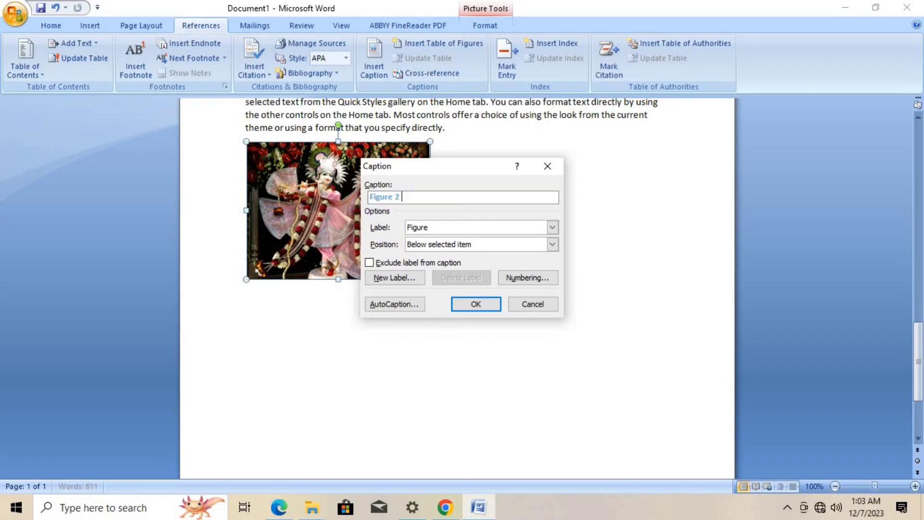
pyautogui.write('dha Kris')
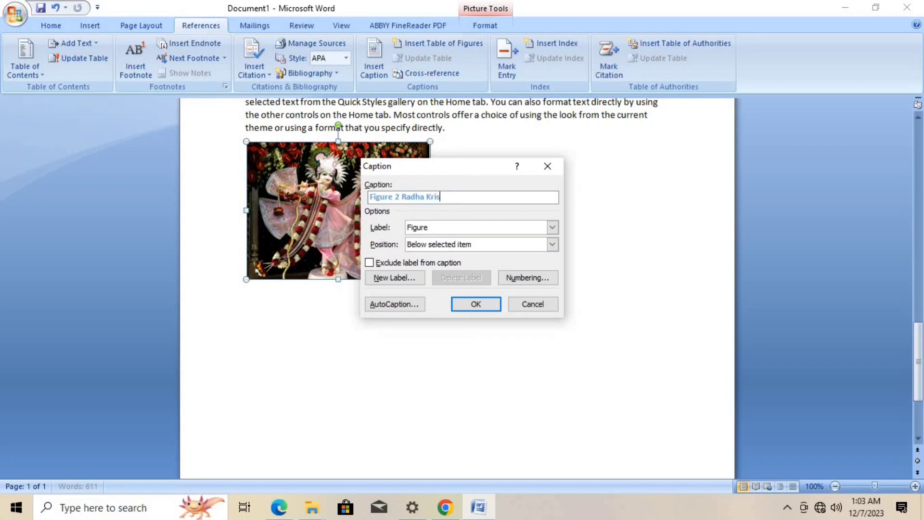
pyautogui.write('hna')
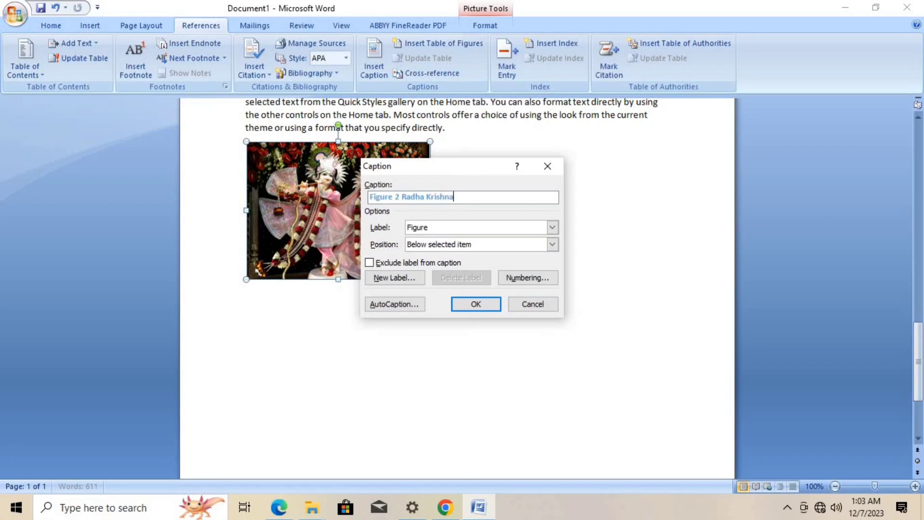
pyautogui.click(461, 302)
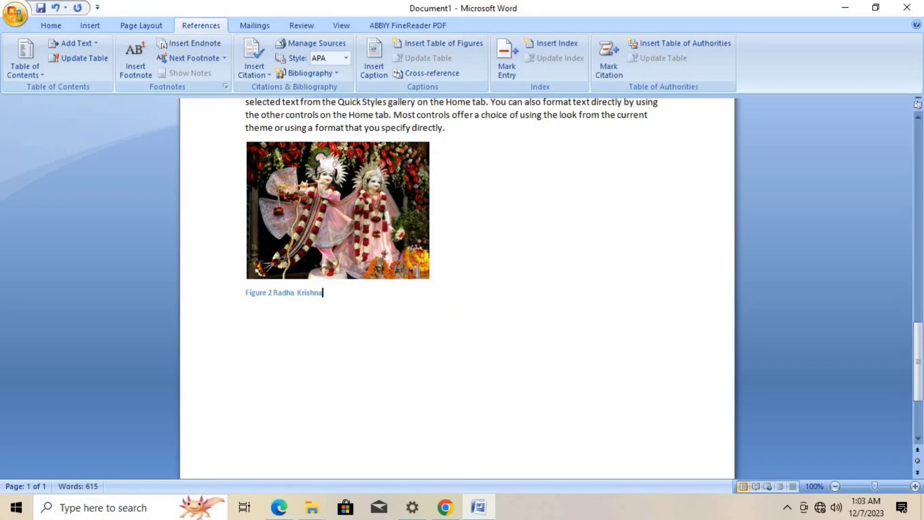
# - Generate another five sample paragraphs with =rand(5) on a new line under the Radha Krishna caption
pyautogui.press('Return')
pyautogui.write('=rnad')
pyautogui.write('and')
pyautogui.write('(5)')
pyautogui.press('Return')
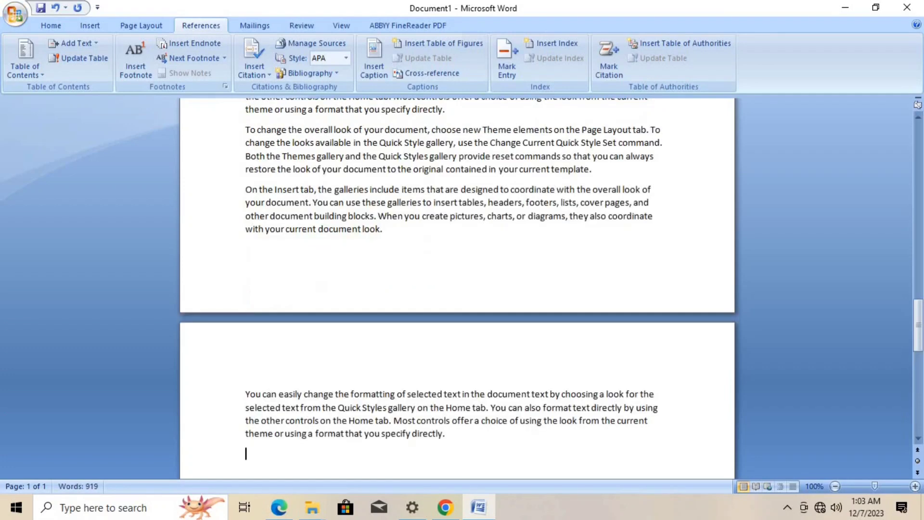
# - Insert the rose picture 800x600_015_2 from the Wallpaper Flowers folder after the text and scale it down to about 2.64" by 3.51"
pyautogui.click(133, 29)
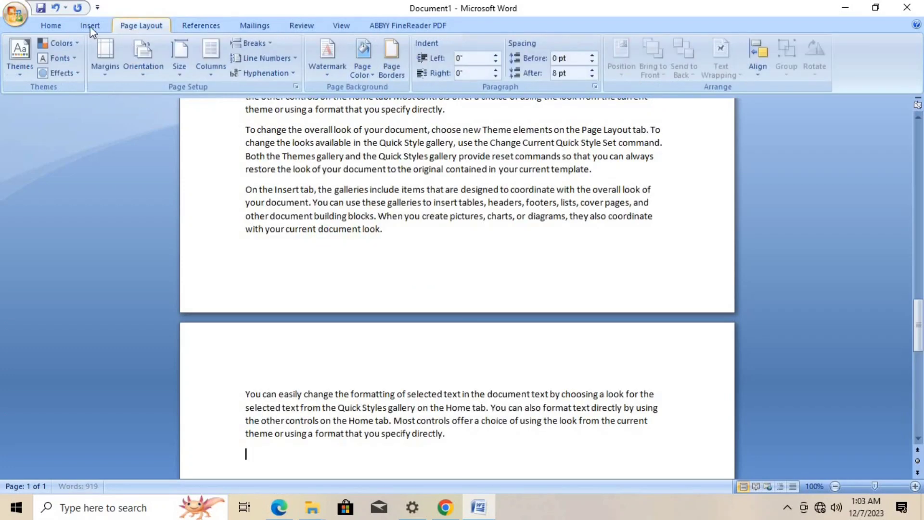
pyautogui.click(91, 26)
pyautogui.click(148, 54)
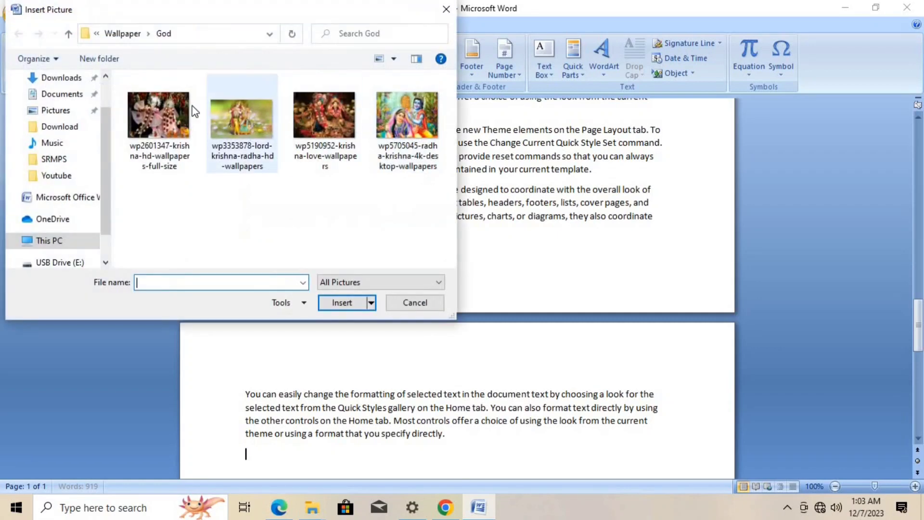
pyautogui.click(122, 34)
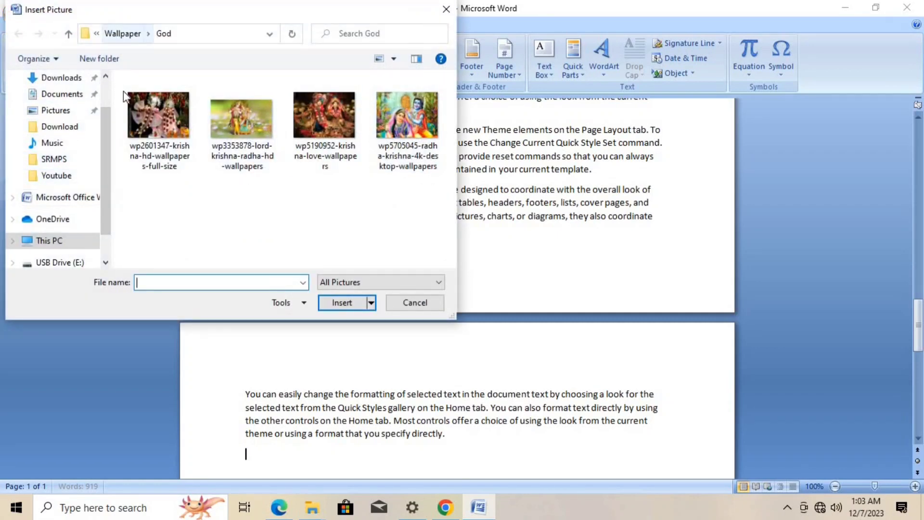
pyautogui.doubleClick(158, 112)
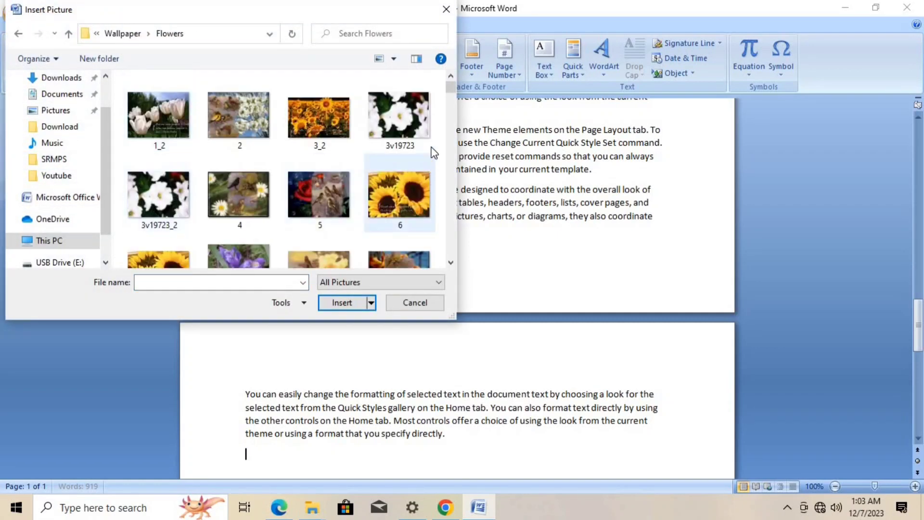
pyautogui.scroll(-5, 449, 96)
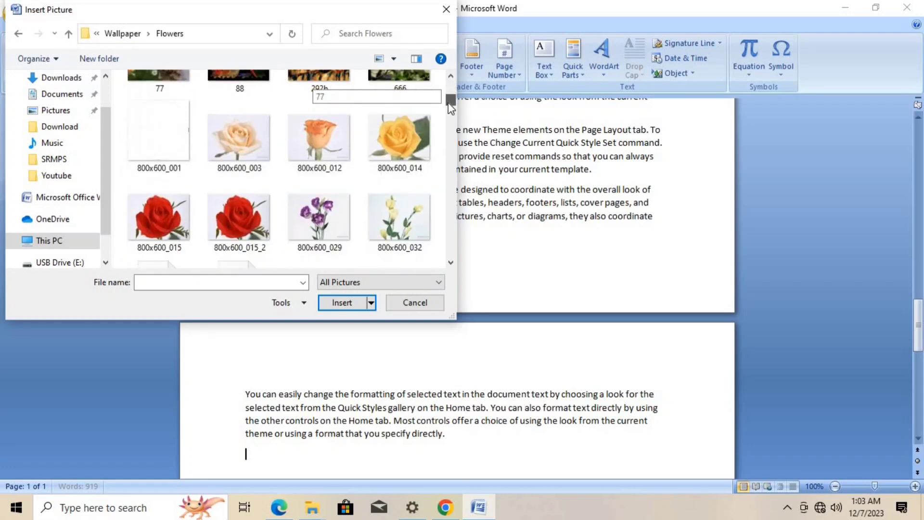
pyautogui.click(240, 217)
pyautogui.click(333, 300)
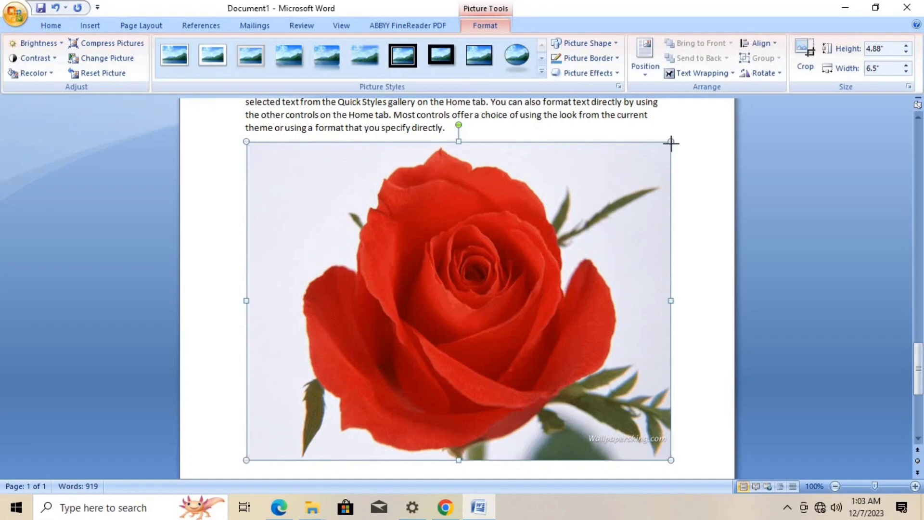
pyautogui.moveTo(670, 142); pyautogui.dragTo(464, 285)
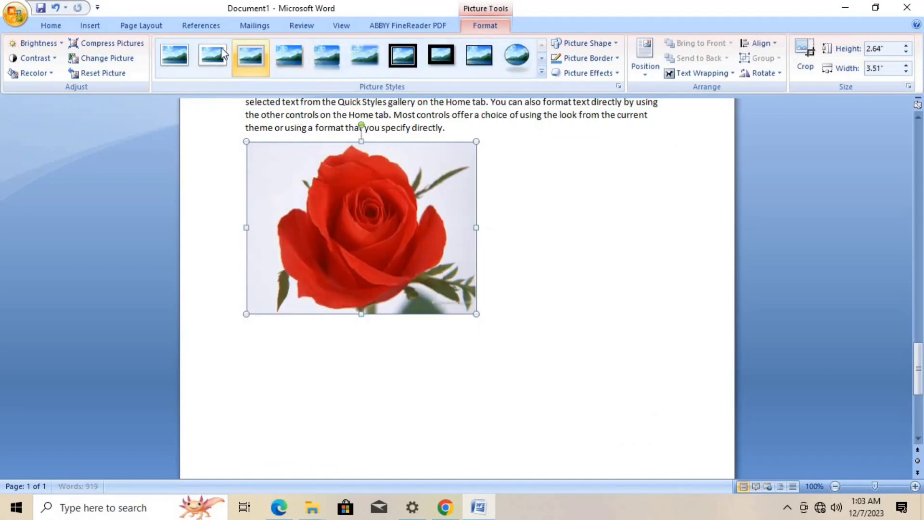
# - Add the caption "Figure 3 Rose" below the selected rose picture
pyautogui.click(210, 29)
pyautogui.click(374, 61)
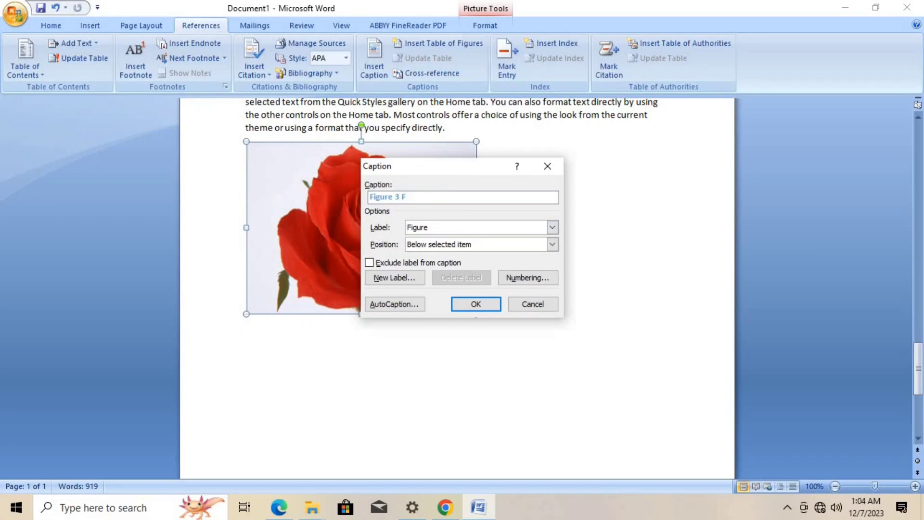
pyautogui.write('Rose')
pyautogui.click(477, 305)
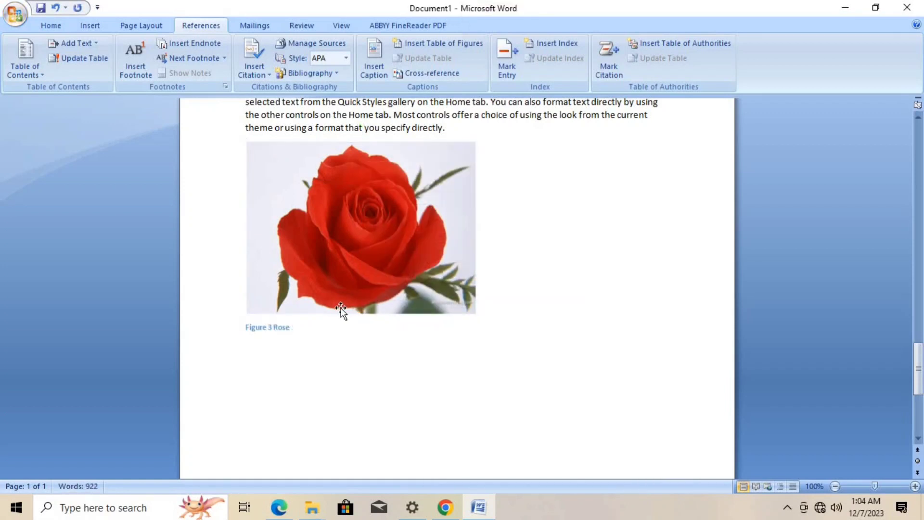
# - Generate five more sample paragraphs with =rand(5) on a new line under the Rose caption
pyautogui.press('Return')
pyautogui.write('=rand(')
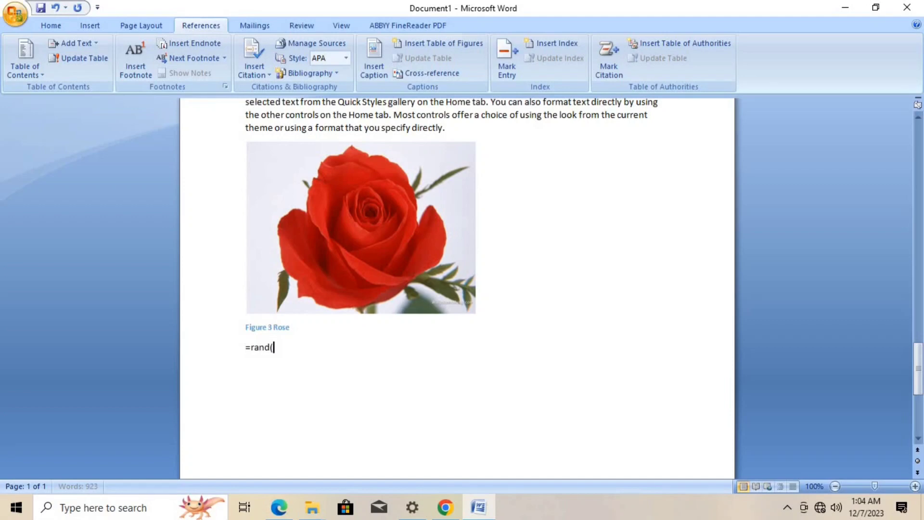
pyautogui.write('5)')
pyautogui.press('Return')
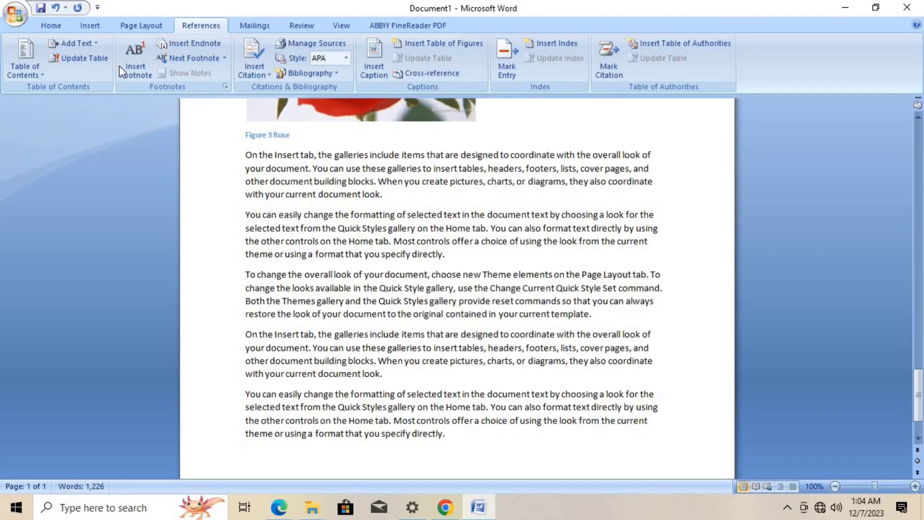
# - Insert picture 06 from the Wallpaper cars and bikes folder after the text and scale it down to about 2.32" by 3.1"
pyautogui.click(128, 26)
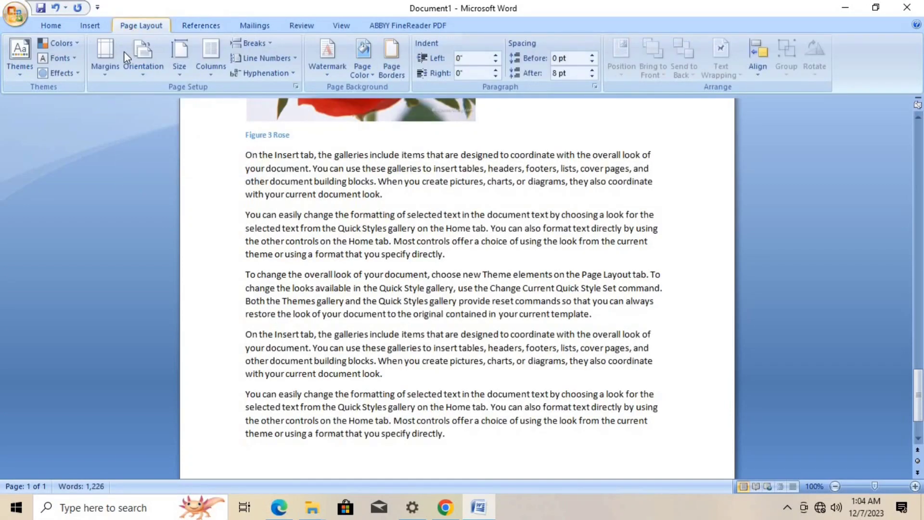
pyautogui.click(90, 25)
pyautogui.click(146, 58)
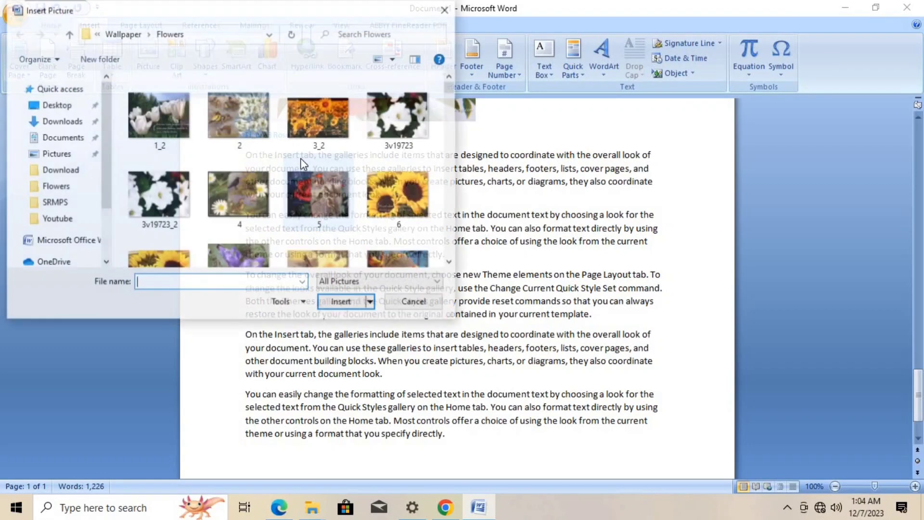
pyautogui.click(124, 34)
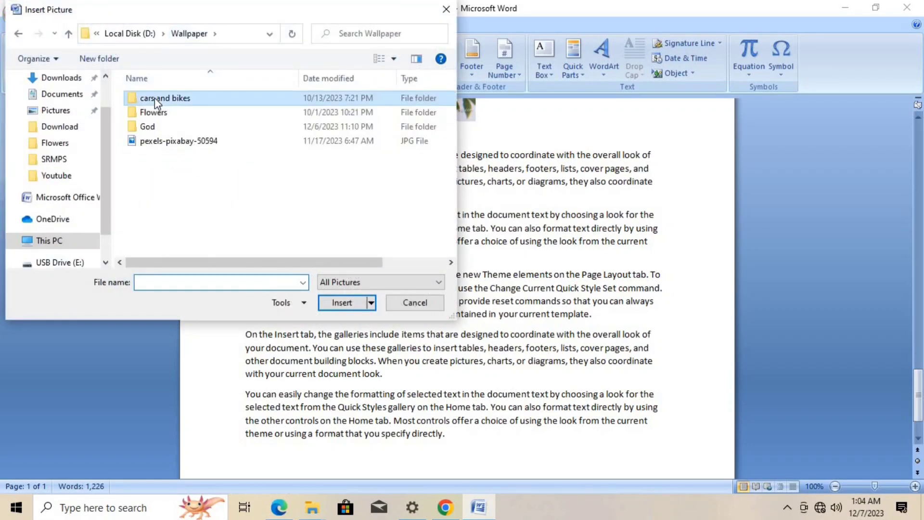
pyautogui.doubleClick(154, 97)
pyautogui.click(151, 108)
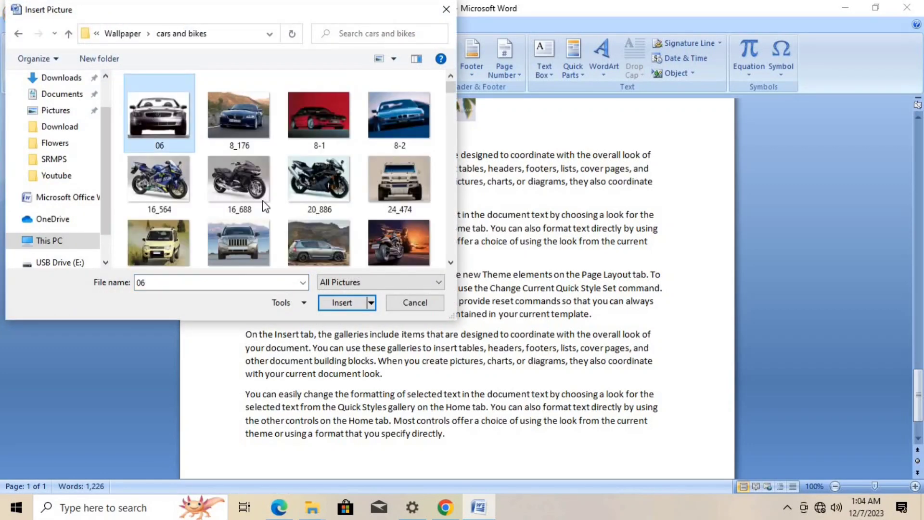
pyautogui.click(339, 304)
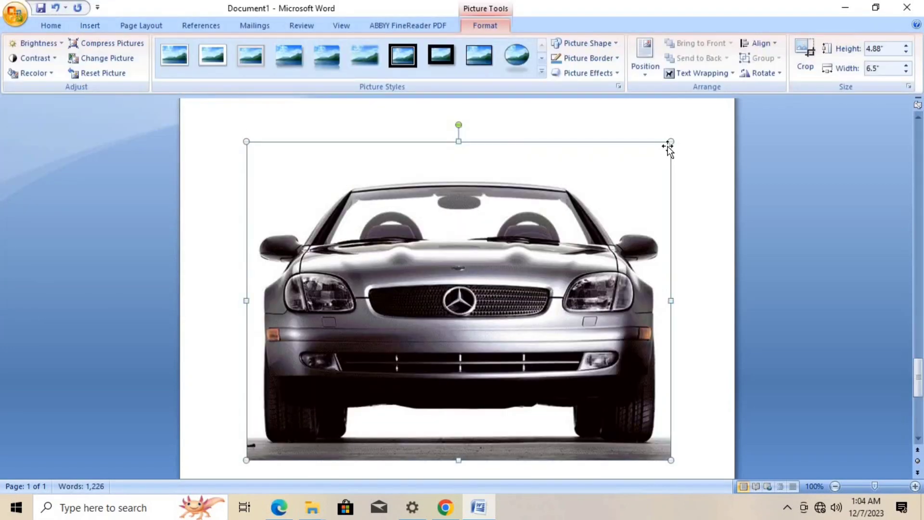
pyautogui.moveTo(670, 143); pyautogui.dragTo(449, 308)
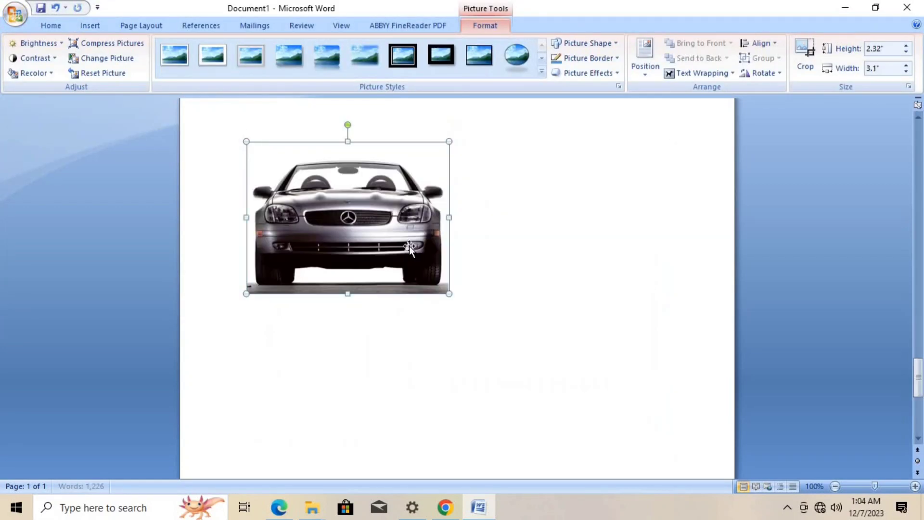
# - Add the caption "Figure 4 Car" below the car picture and start a new line after it
pyautogui.scroll(3, 305, 115)
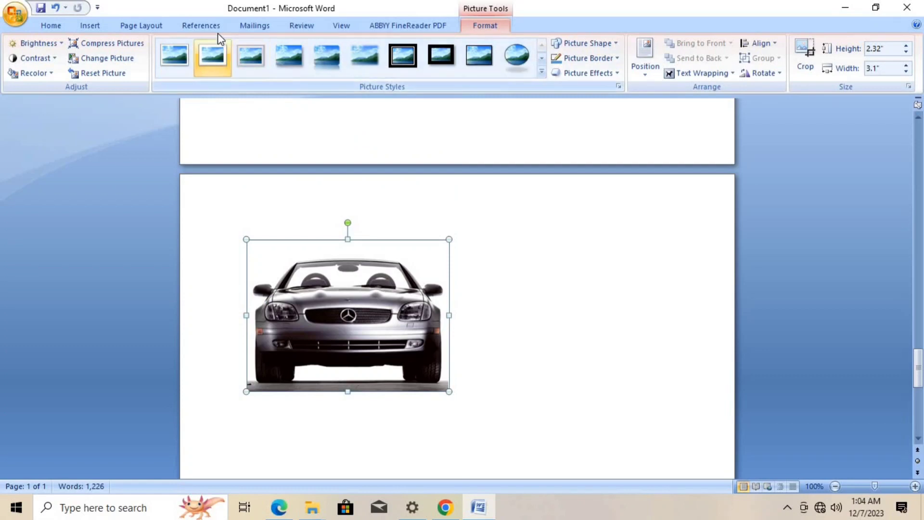
pyautogui.click(201, 25)
pyautogui.click(374, 61)
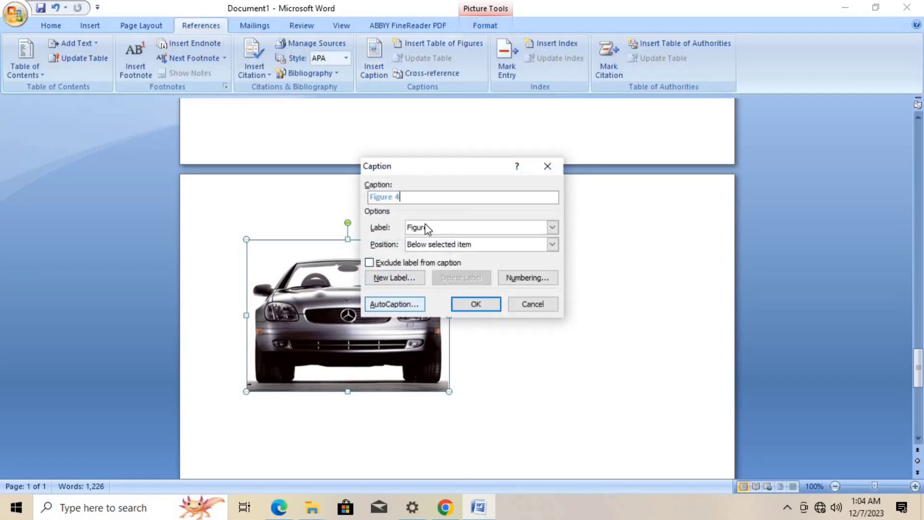
pyautogui.write('Car')
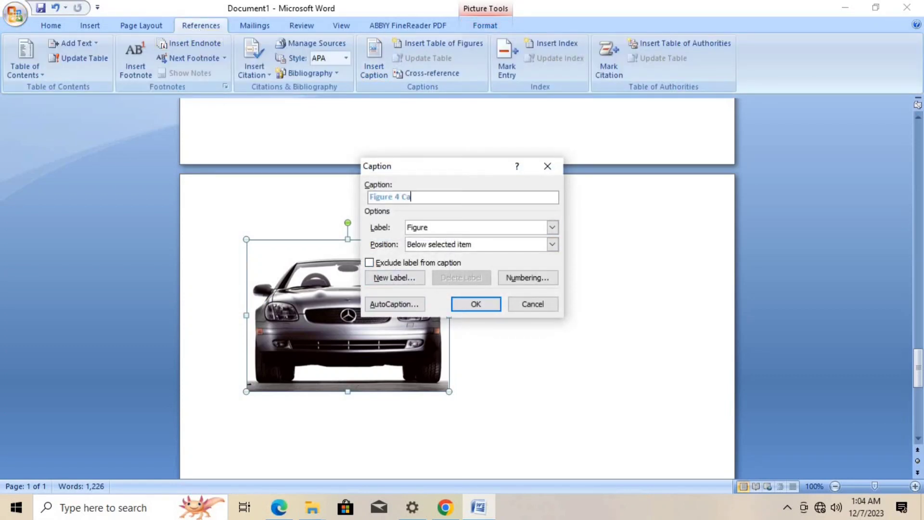
pyautogui.click(490, 303)
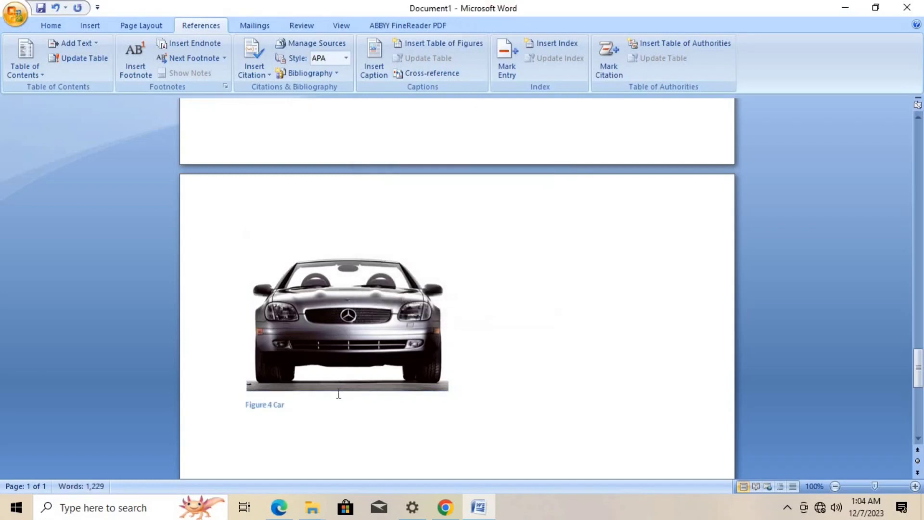
pyautogui.press('Return')
# - Generate five sample paragraphs with =rand(5) on a new line after the second paragraph below the Radha Krishna caption
pyautogui.scroll(15, 374, 329)
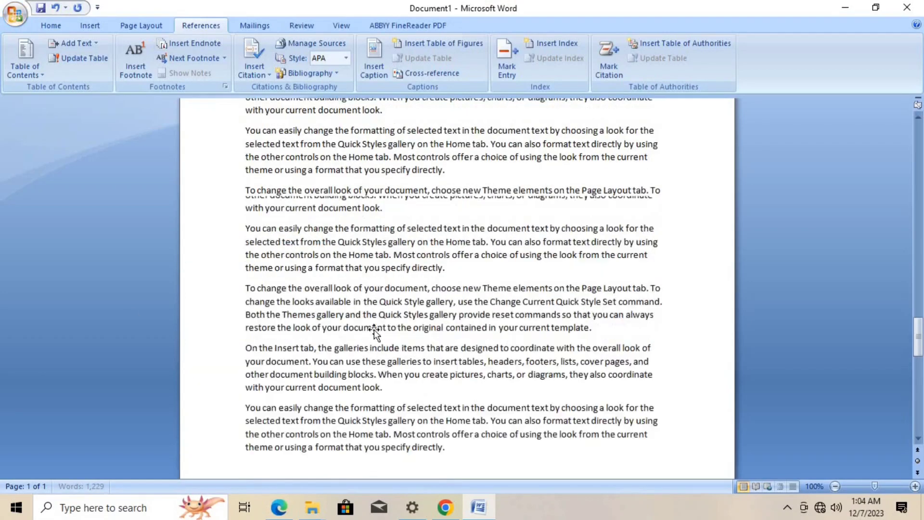
pyautogui.scroll(3, 362, 199)
pyautogui.scroll(12, 385, 210)
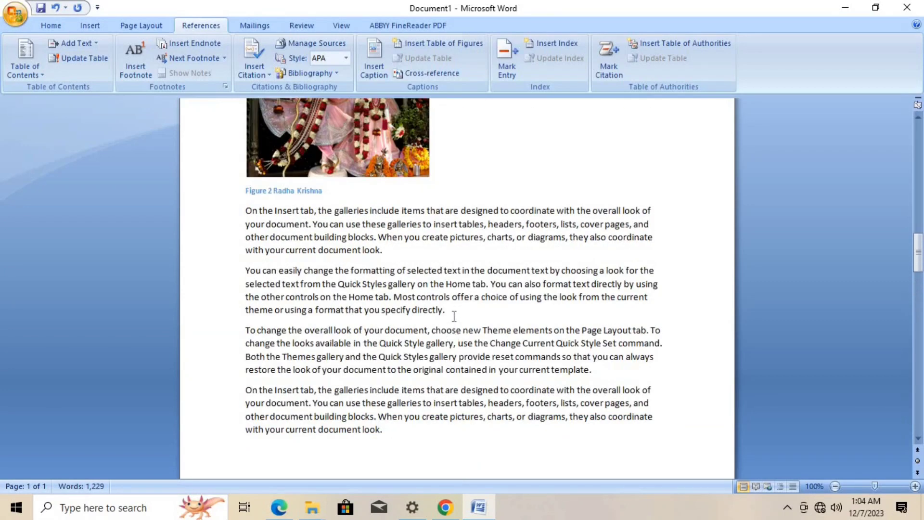
pyautogui.press('Return')
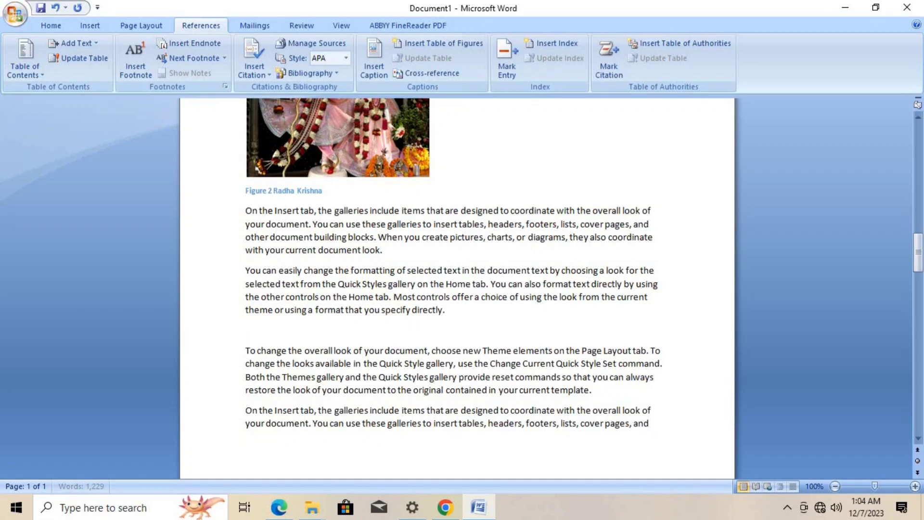
pyautogui.write('=rand(5)')
pyautogui.press('Return')
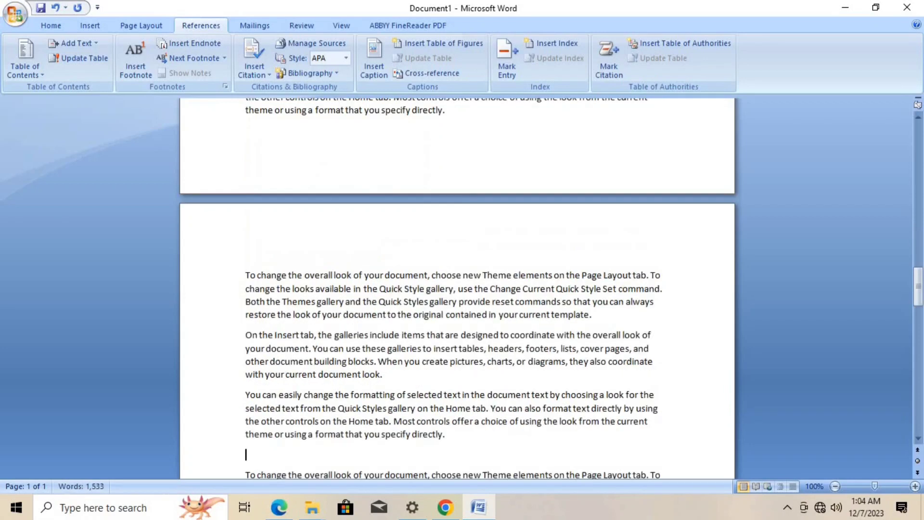
# - Insert the motorcycle picture 16_688 from the cars and bikes folder below the new paragraphs, scaled down to about 3.61" by 4.81"
pyautogui.click(131, 27)
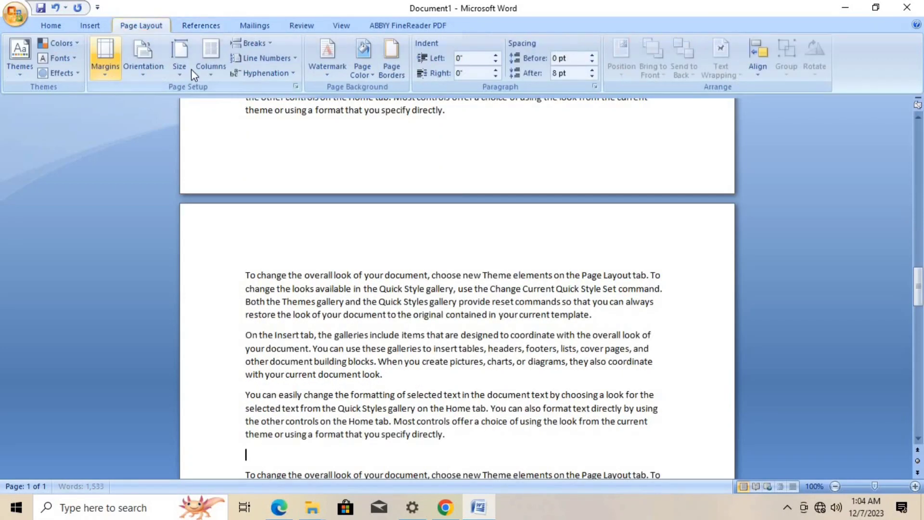
pyautogui.click(96, 26)
pyautogui.click(148, 70)
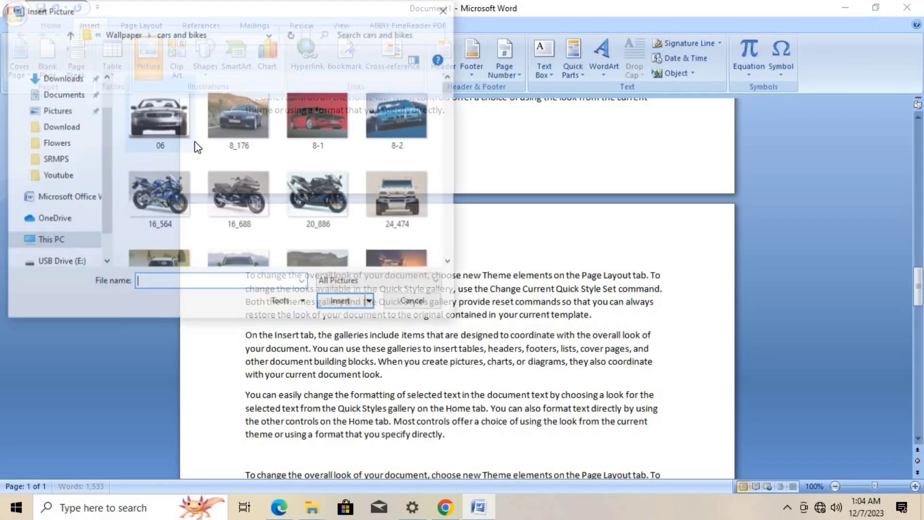
pyautogui.click(247, 201)
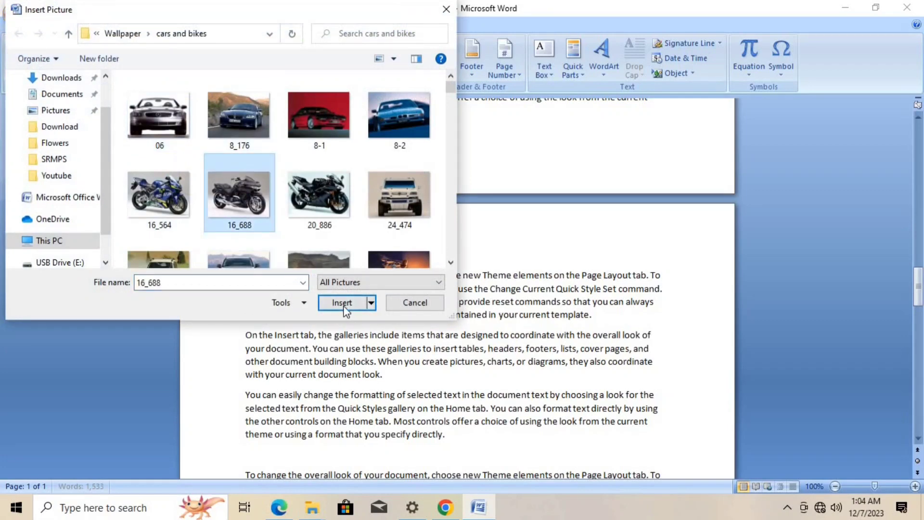
pyautogui.click(342, 303)
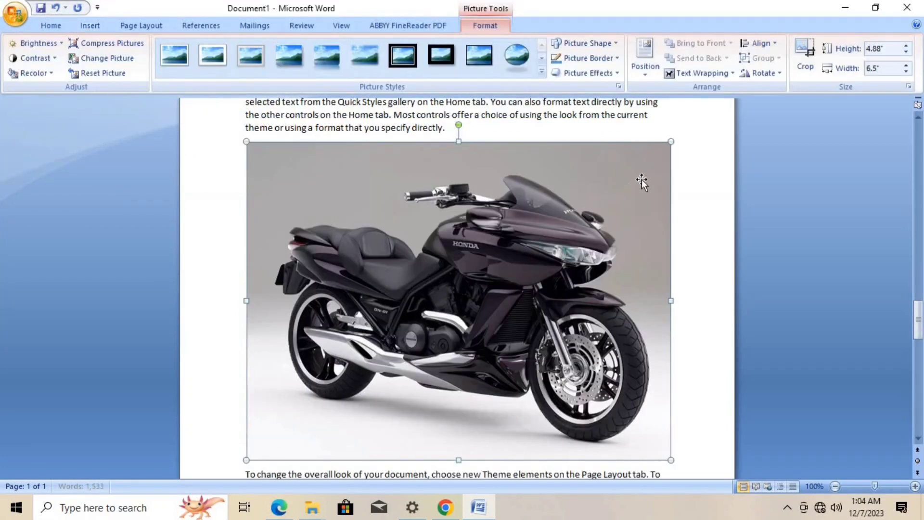
pyautogui.moveTo(671, 142); pyautogui.dragTo(560, 225)
# - Add the caption "Figure 3 Bike" below the motorcycle picture
pyautogui.scroll(-10, 435, 263)
pyautogui.scroll(-3, 414, 263)
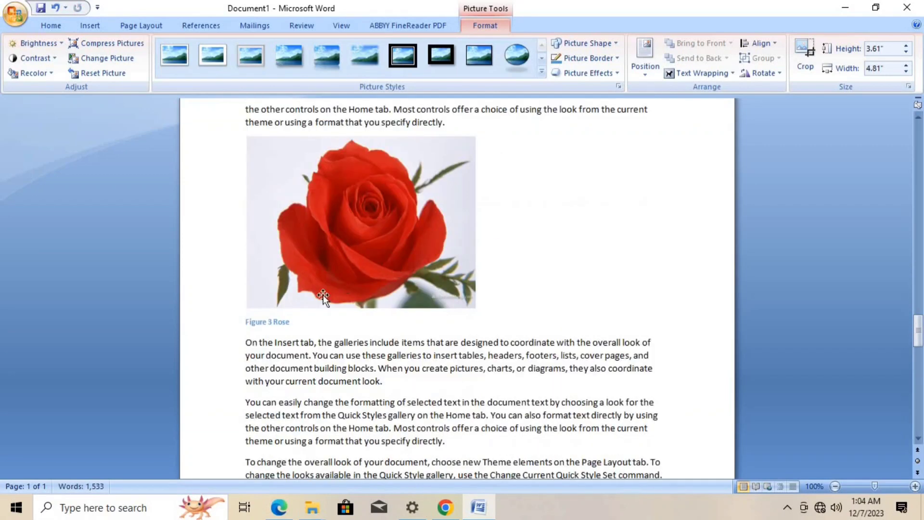
pyautogui.scroll(7, 289, 289)
pyautogui.scroll(8, 288, 289)
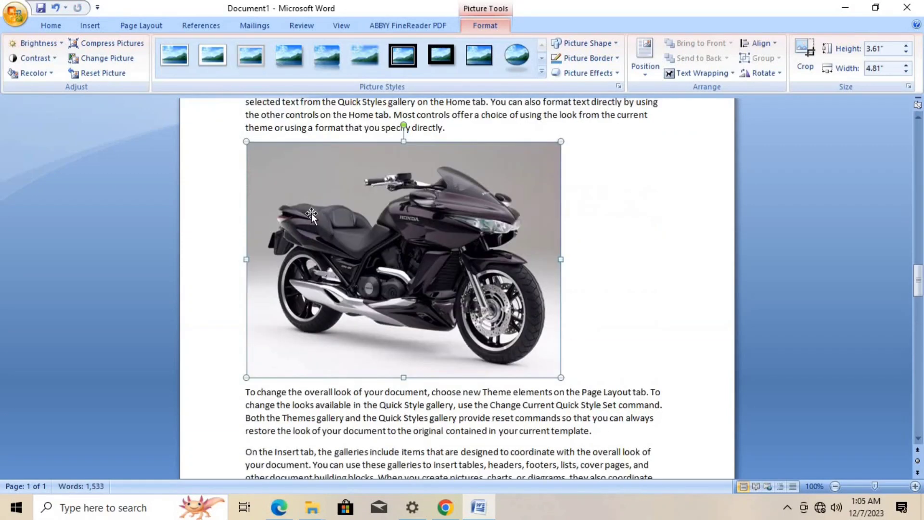
pyautogui.click(191, 22)
pyautogui.click(378, 55)
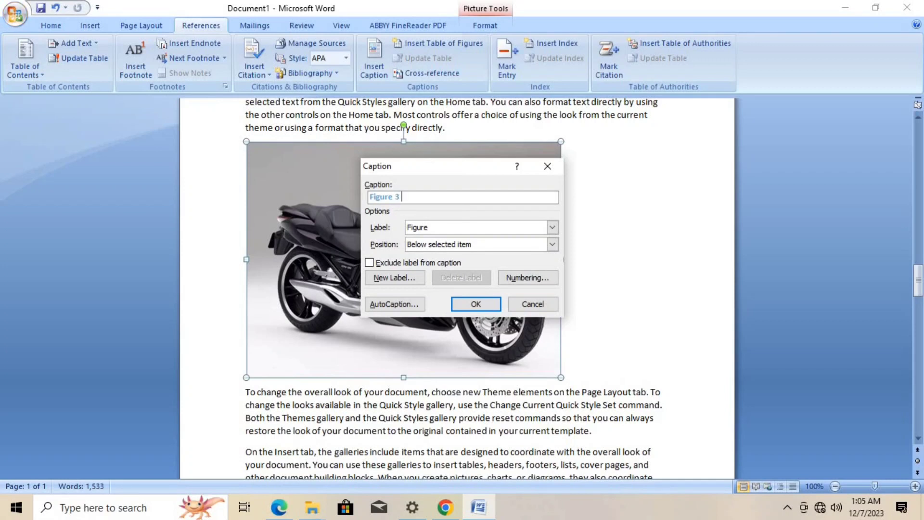
pyautogui.write('Bike')
pyautogui.click(480, 307)
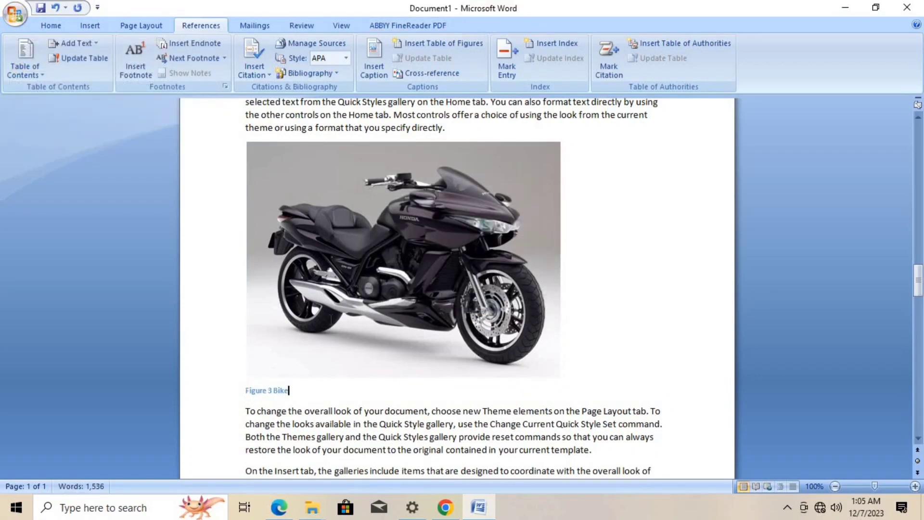
# - Review the numbering of the picture captions throughout the document, from the first page to the car picture
pyautogui.scroll(20, 331, 319)
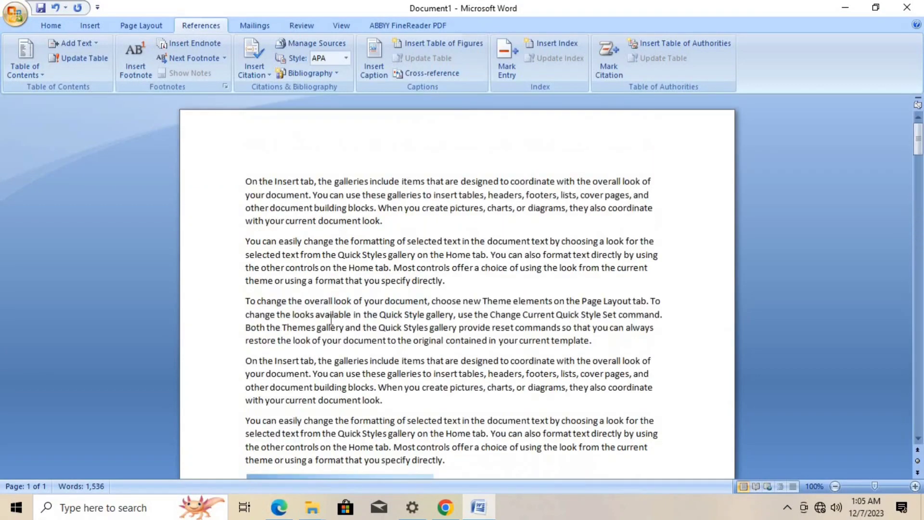
pyautogui.scroll(-15, 331, 318)
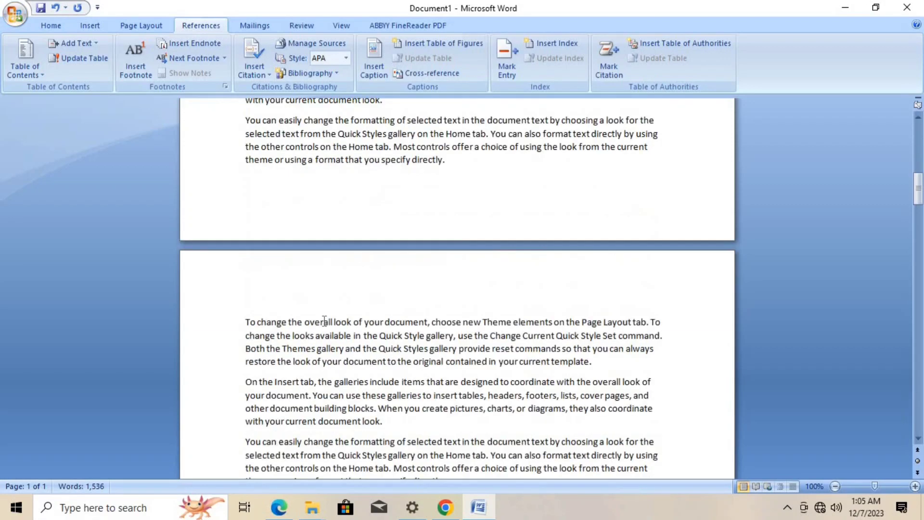
pyautogui.scroll(-10, 325, 321)
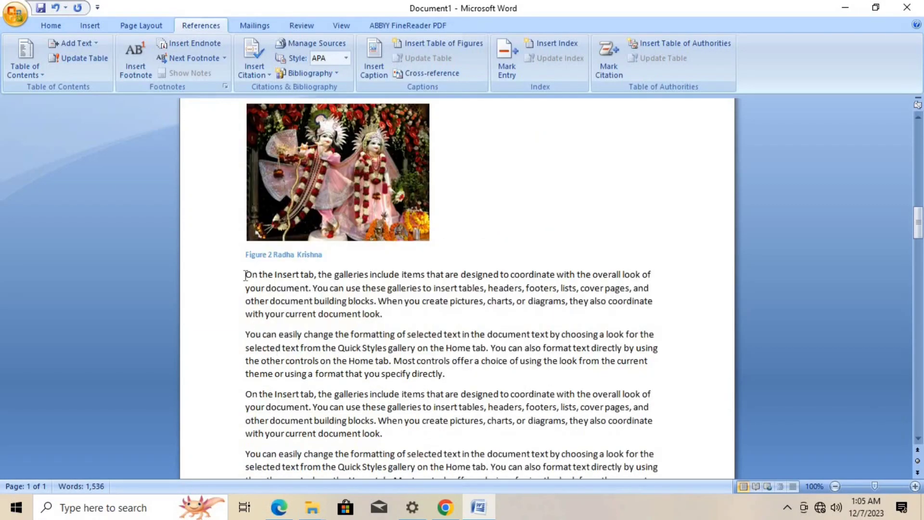
pyautogui.scroll(-15, 312, 250)
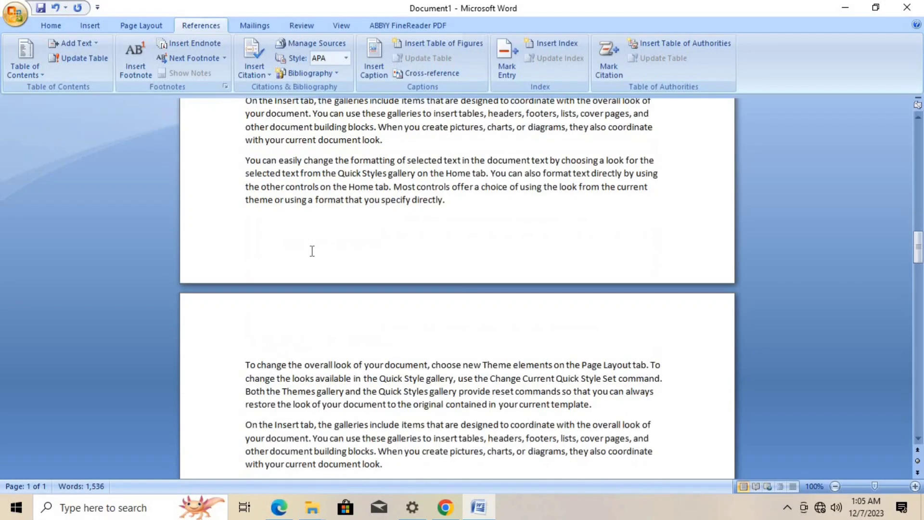
pyautogui.scroll(-15, 310, 251)
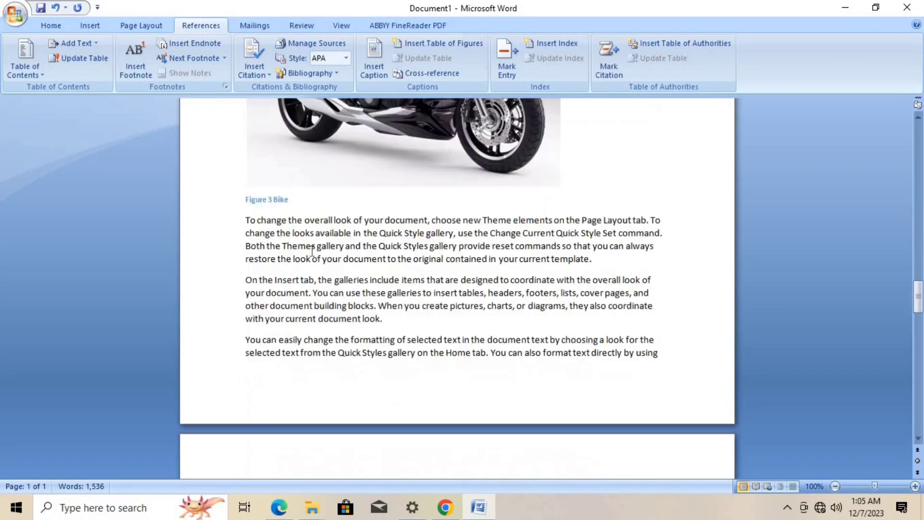
pyautogui.scroll(-15, 310, 250)
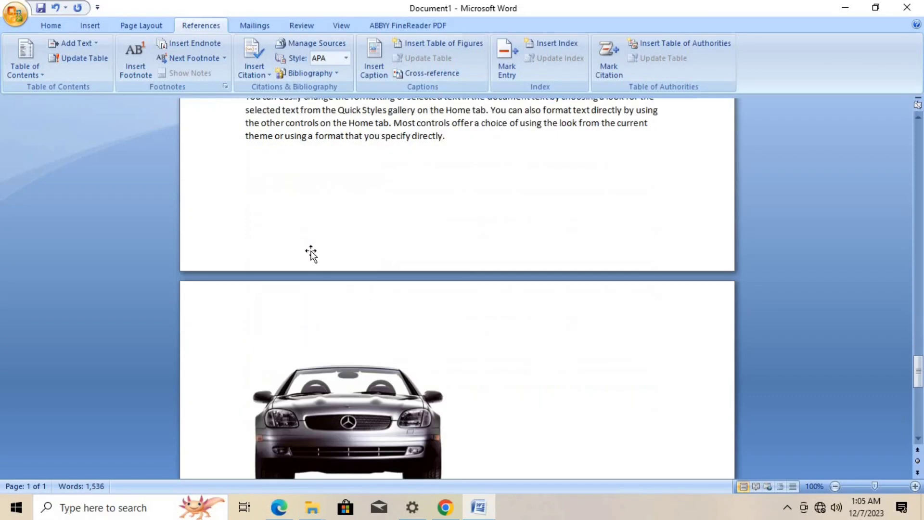
pyautogui.scroll(20, 375, 233)
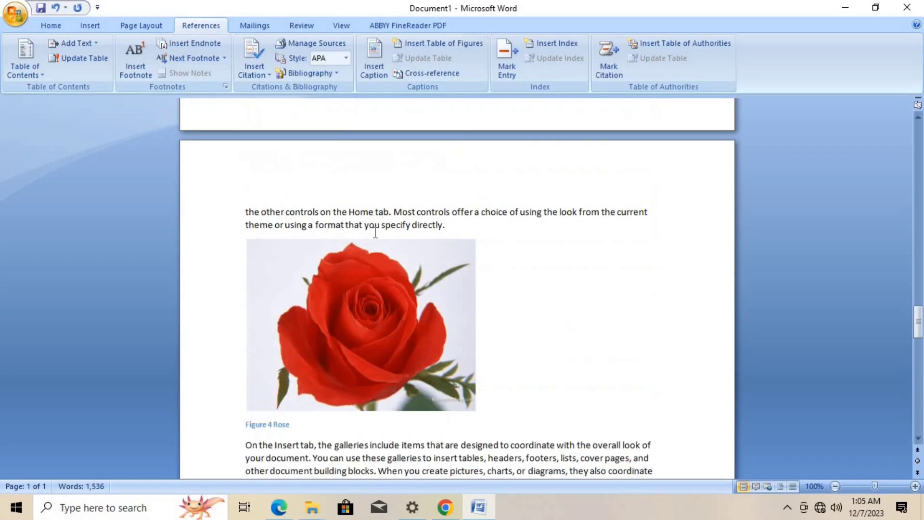
pyautogui.scroll(-10, 374, 232)
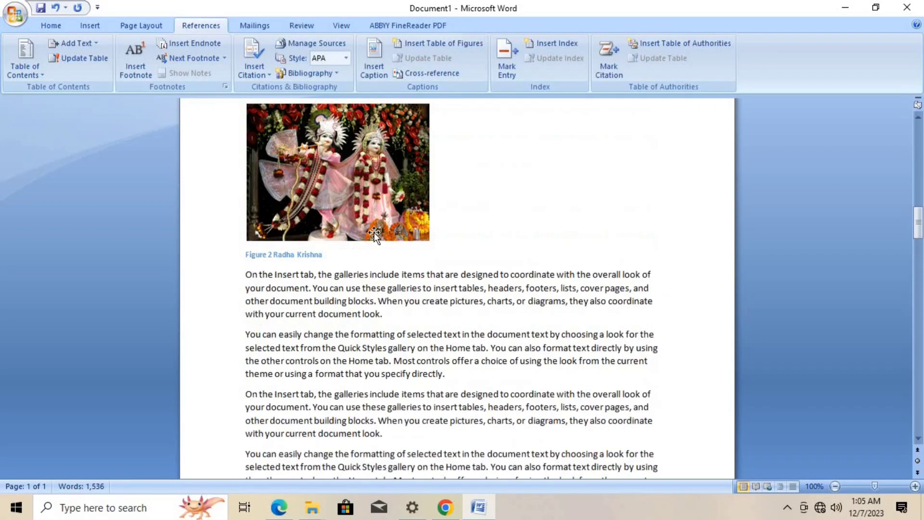
pyautogui.scroll(7, 374, 232)
pyautogui.scroll(10, 375, 232)
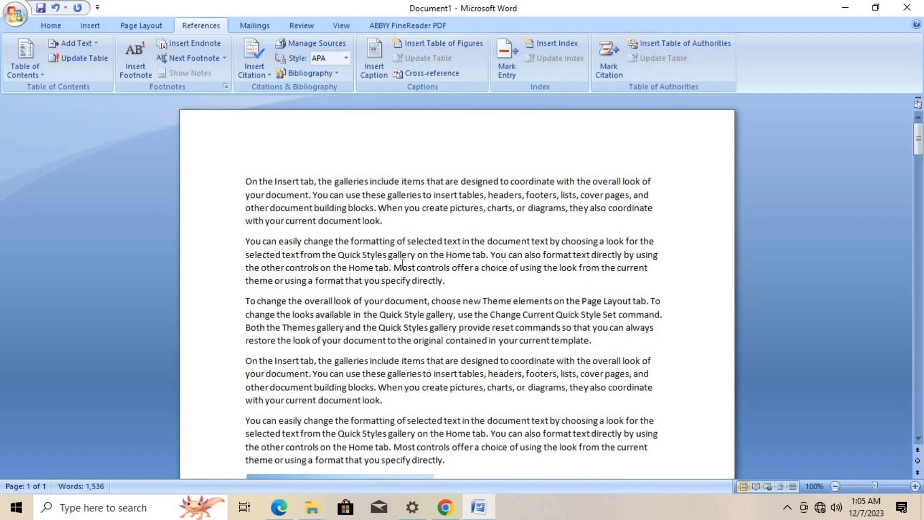
# - Insert a page break before the first paragraph and create a table of figures for the Figure label on the new first page
pyautogui.hotkey('ctrl', 'Return')
pyautogui.press('Up')
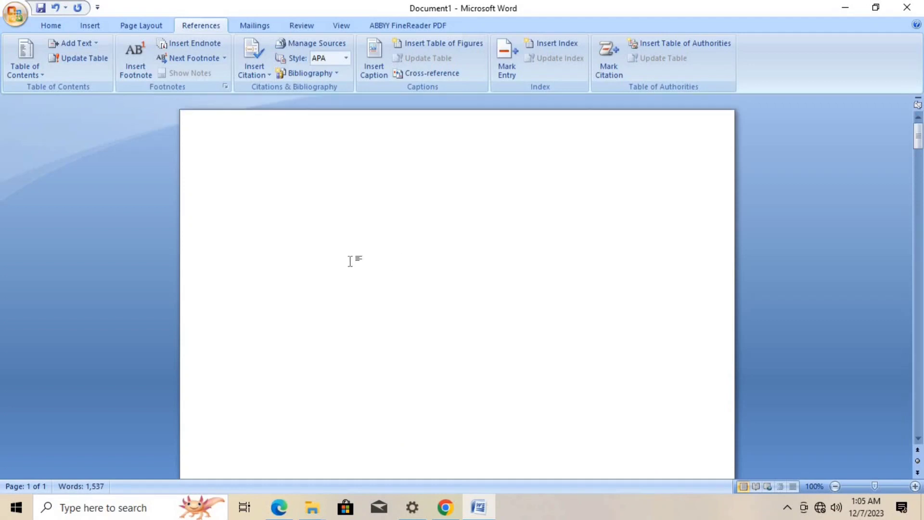
pyautogui.click(434, 48)
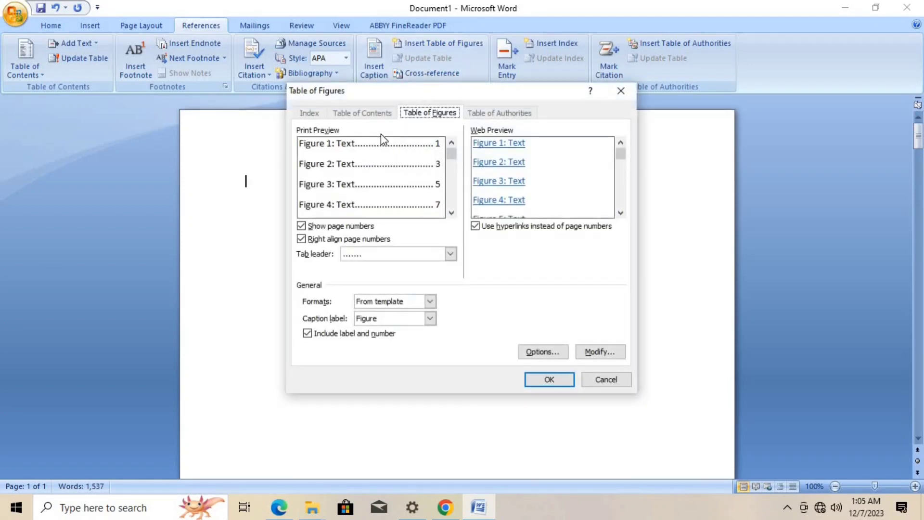
pyautogui.click(549, 379)
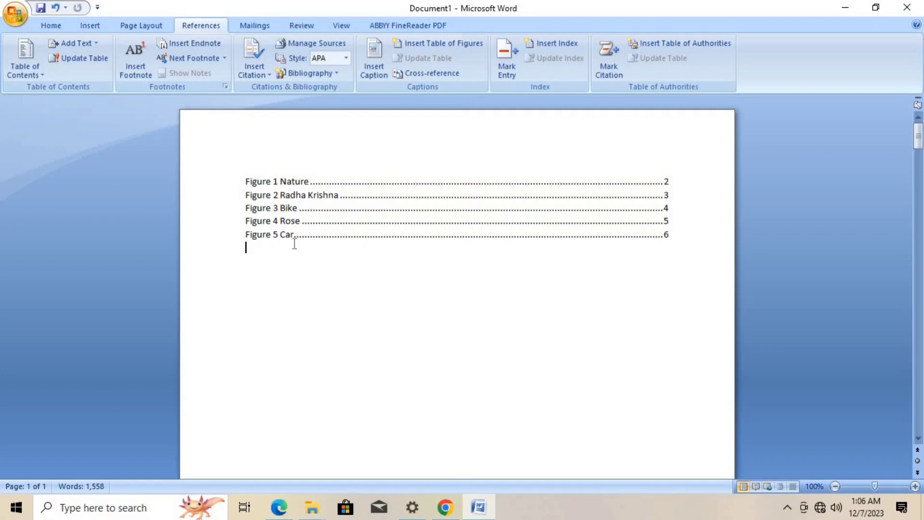
# - Change the Figure 2 caption text to "God (Radha Krishna)"
pyautogui.scroll(-15, 295, 244)
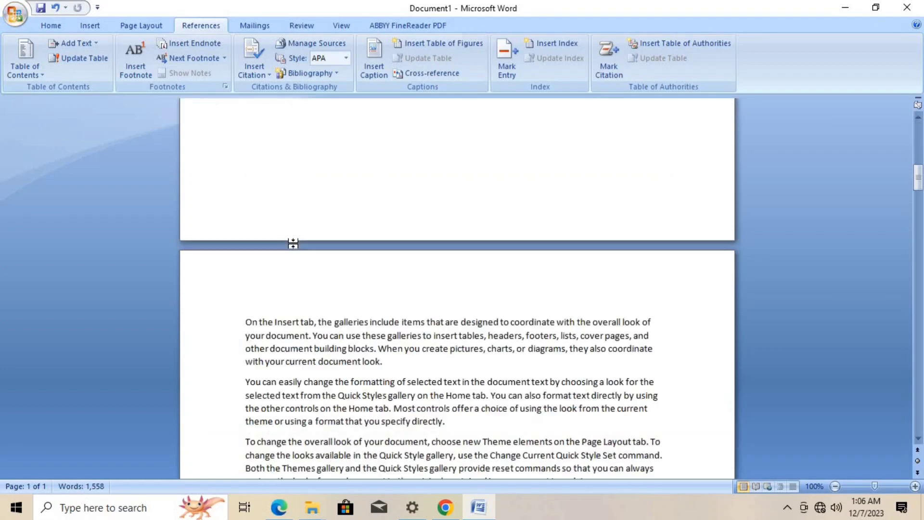
pyautogui.scroll(-5, 294, 243)
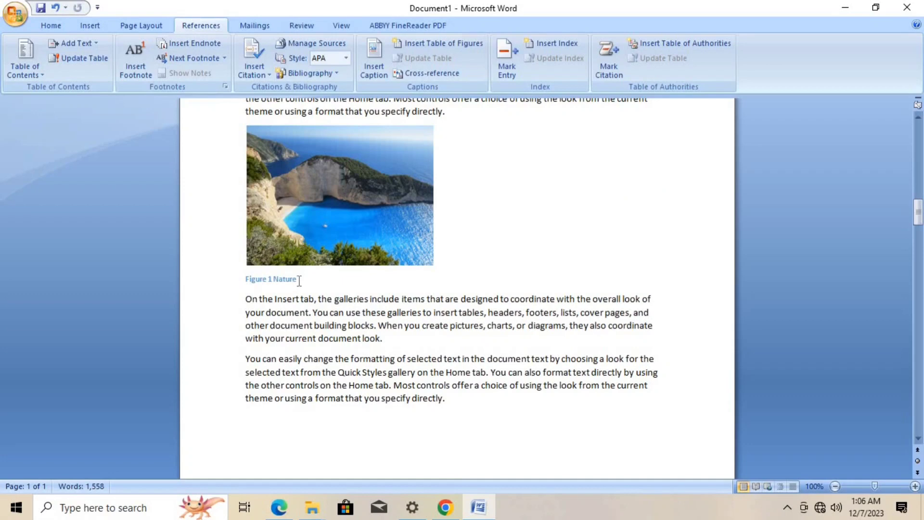
pyautogui.scroll(-10, 298, 267)
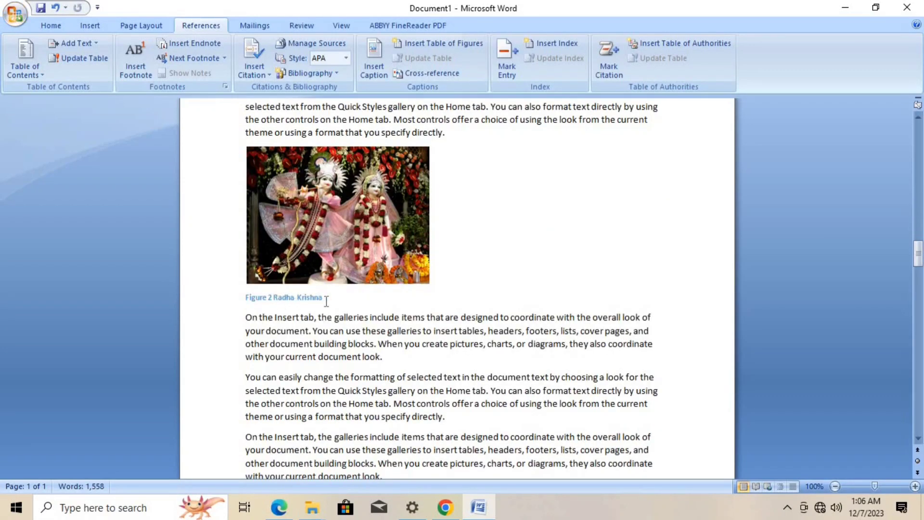
pyautogui.click(282, 297)
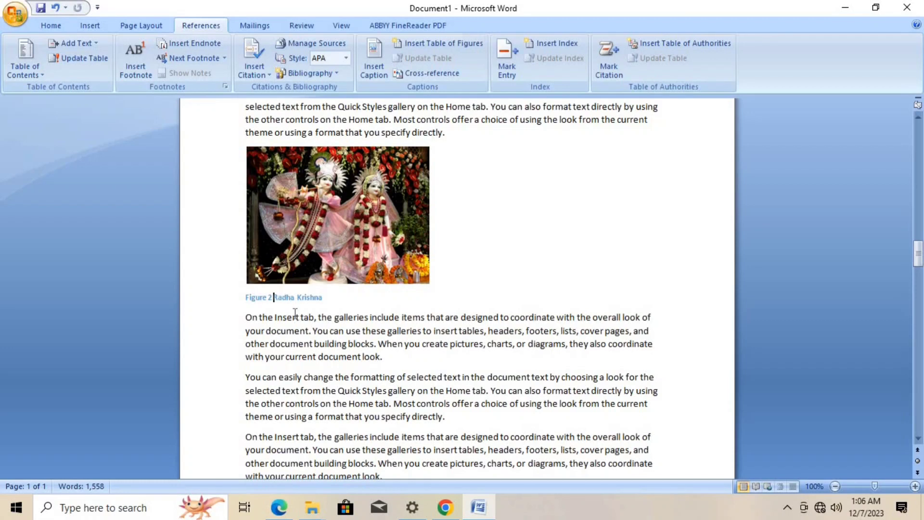
pyautogui.write('God ')
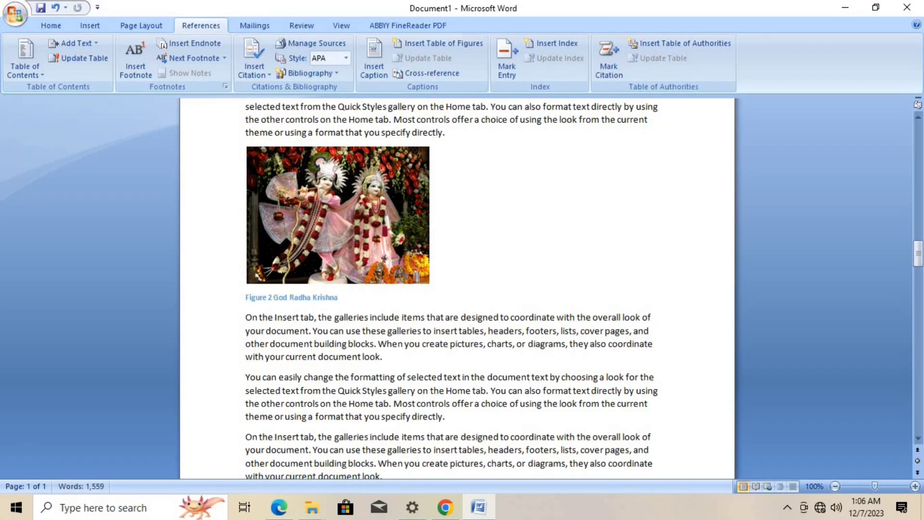
pyautogui.write('(')
pyautogui.press('Right')
pyautogui.press('Right')
pyautogui.press('Right')
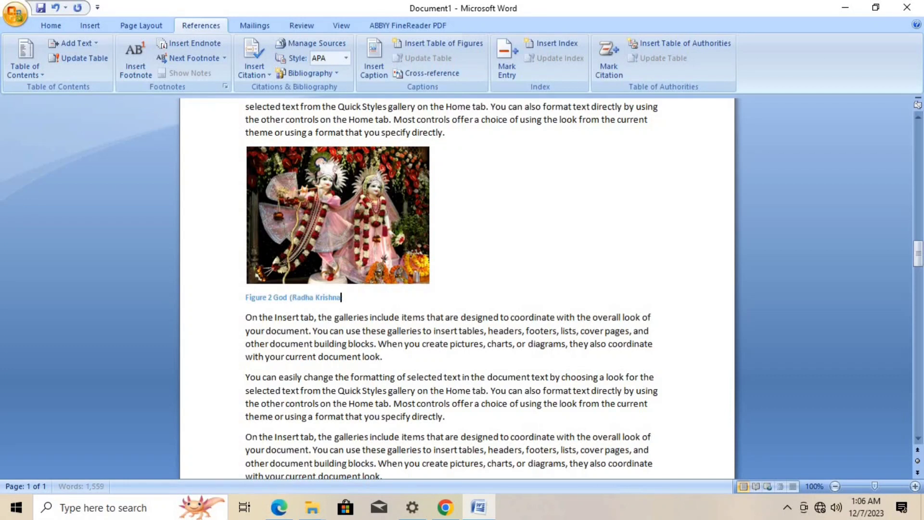
pyautogui.write(')')
# - Change the Figure 3 caption text below the motorcycle picture to "Smart Bike"
pyautogui.scroll(-5, 279, 300)
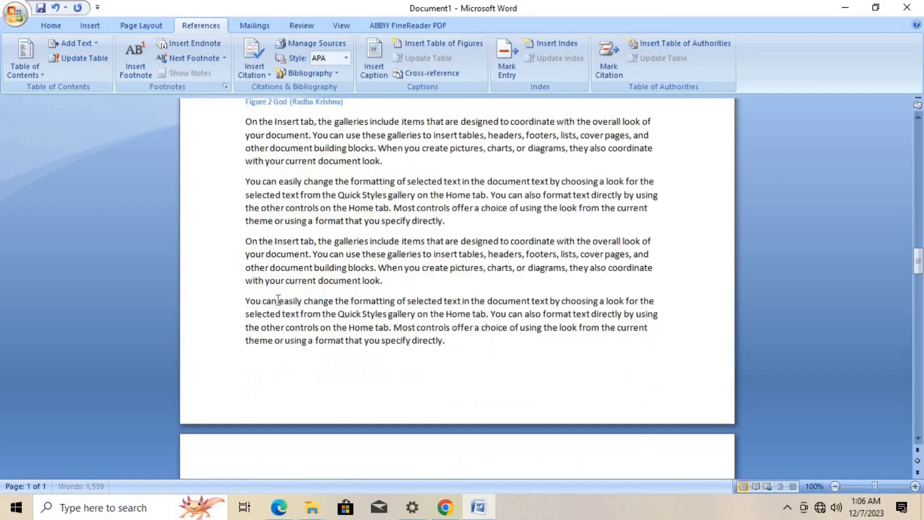
pyautogui.scroll(-12, 274, 297)
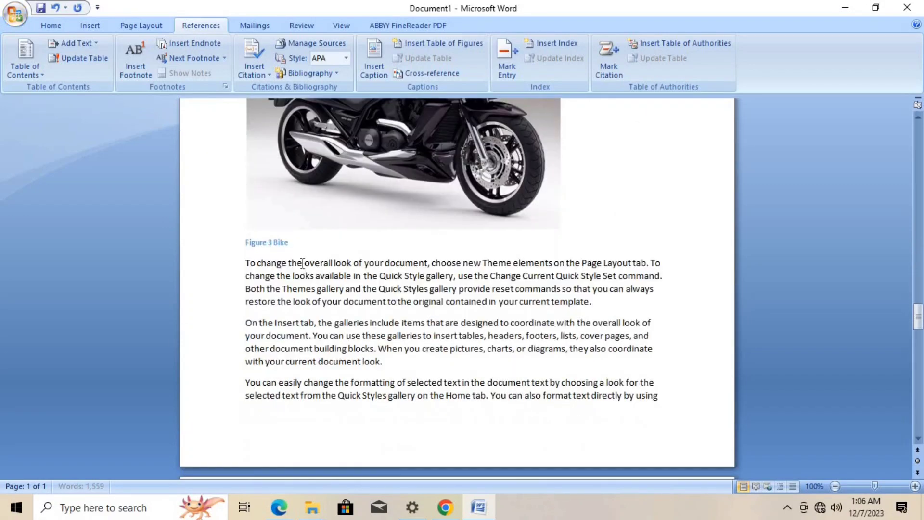
pyautogui.scroll(-3, 298, 260)
pyautogui.scroll(-10, 297, 258)
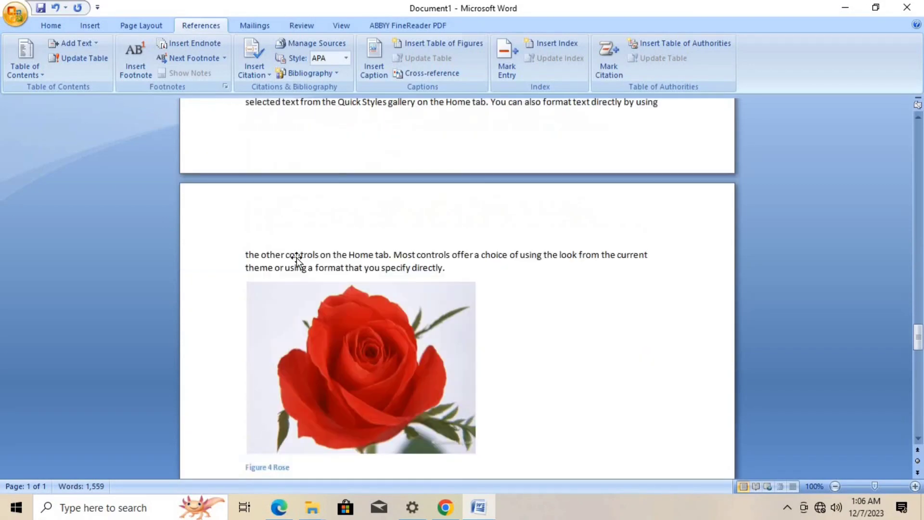
pyautogui.scroll(3, 292, 251)
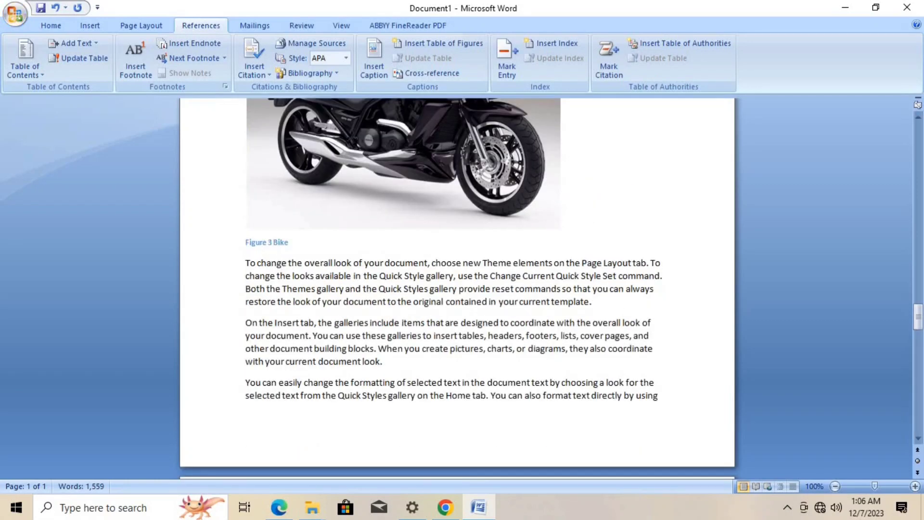
pyautogui.click(274, 242)
pyautogui.write('Smart')
# - Update the entire table of figures on the first page, including its caption texts
pyautogui.scroll(-12, 280, 282)
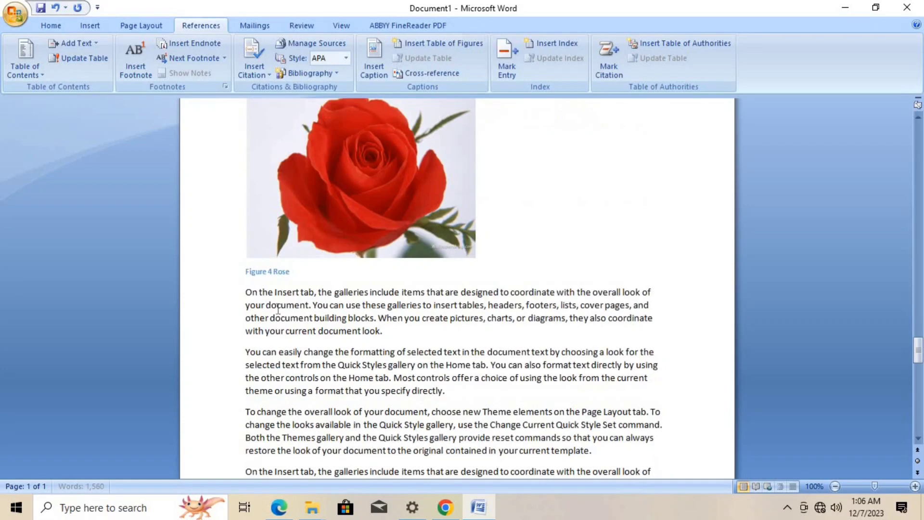
pyautogui.scroll(-12, 285, 272)
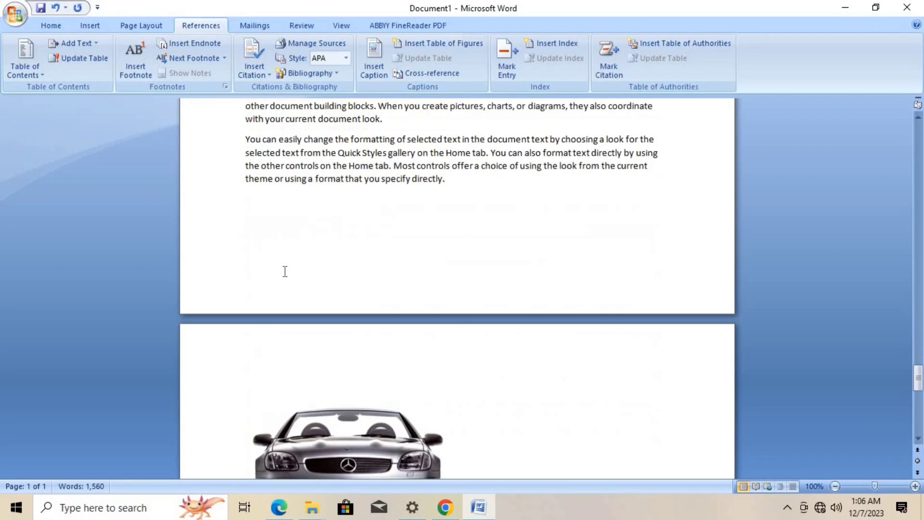
pyautogui.scroll(20, 313, 311)
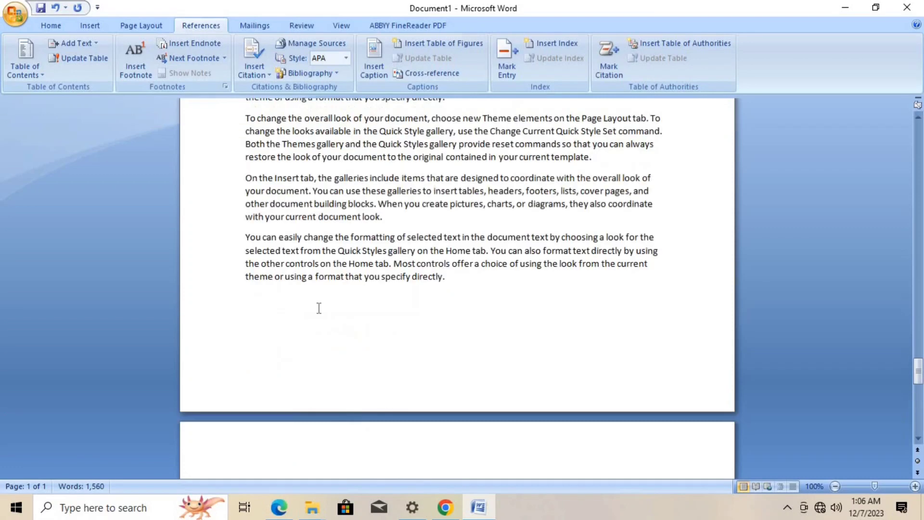
pyautogui.scroll(15, 319, 308)
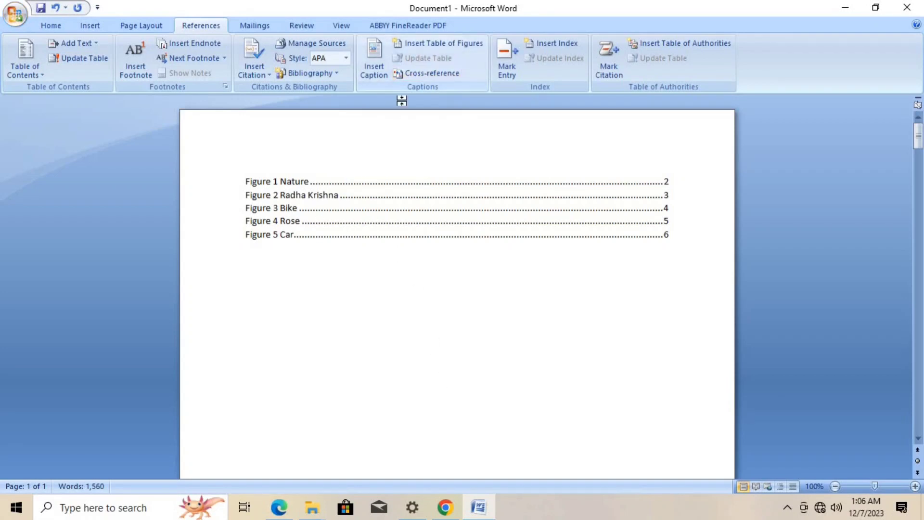
pyautogui.click(296, 207)
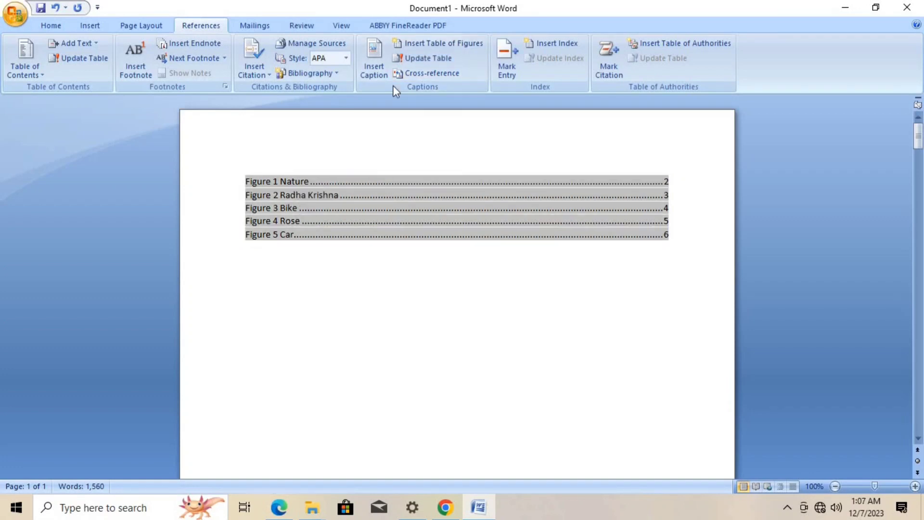
pyautogui.click(436, 59)
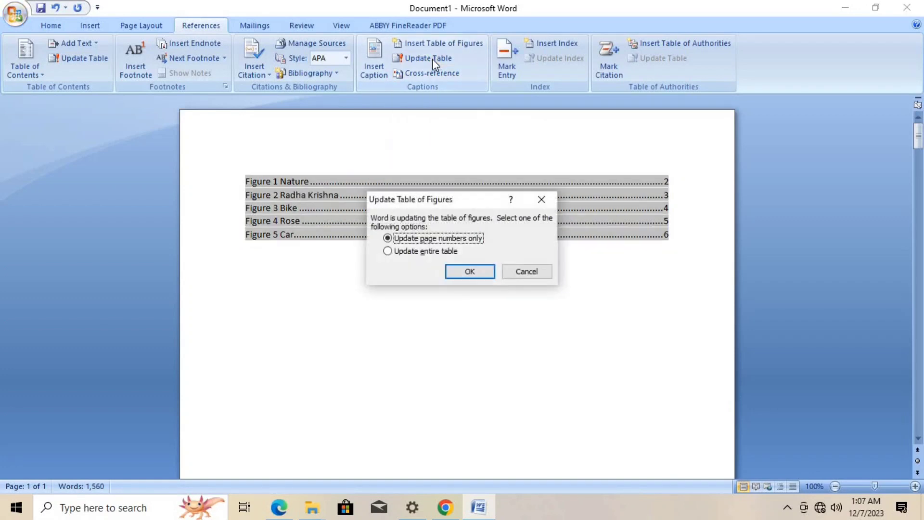
pyautogui.click(399, 255)
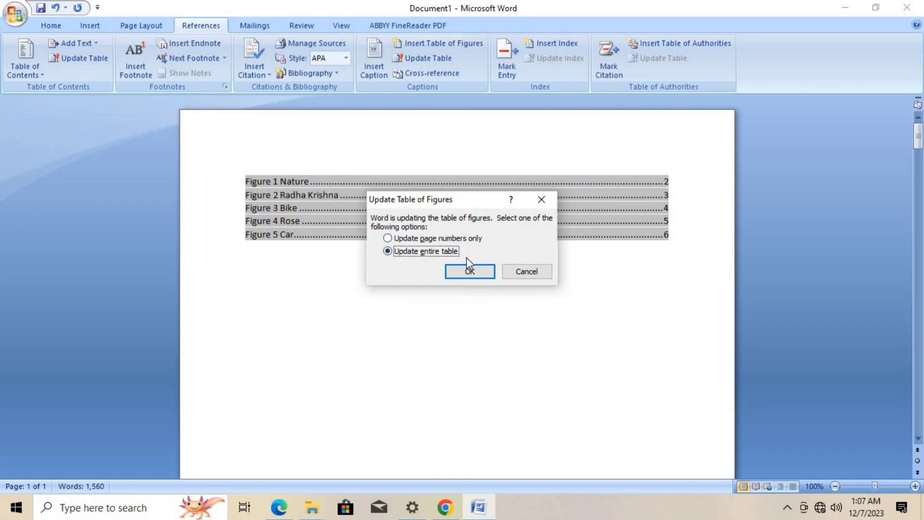
pyautogui.click(470, 273)
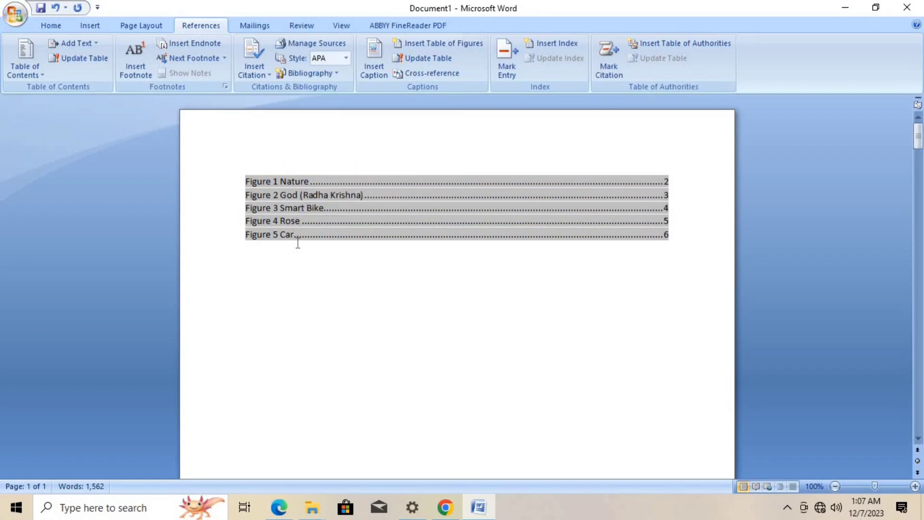
pyautogui.click(315, 269)
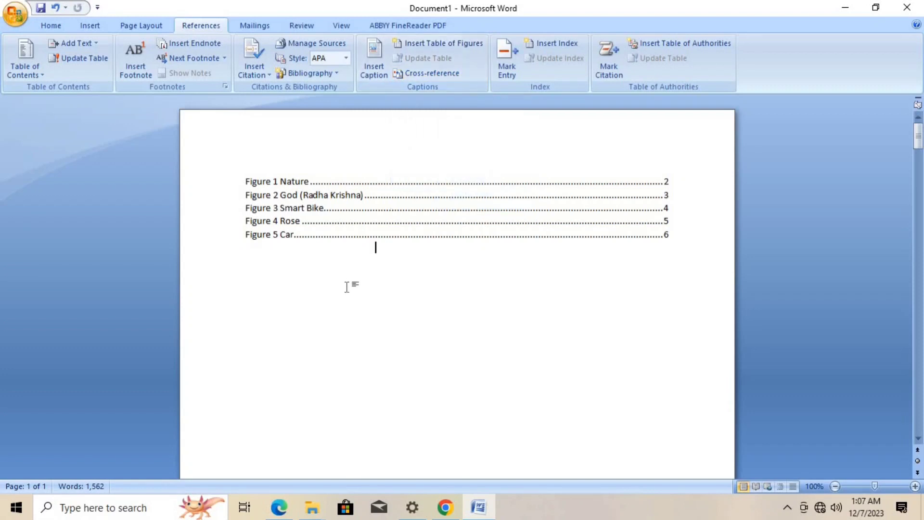
# - Add two blank lines below the table of figures
pyautogui.scroll(-9, 245, 433)
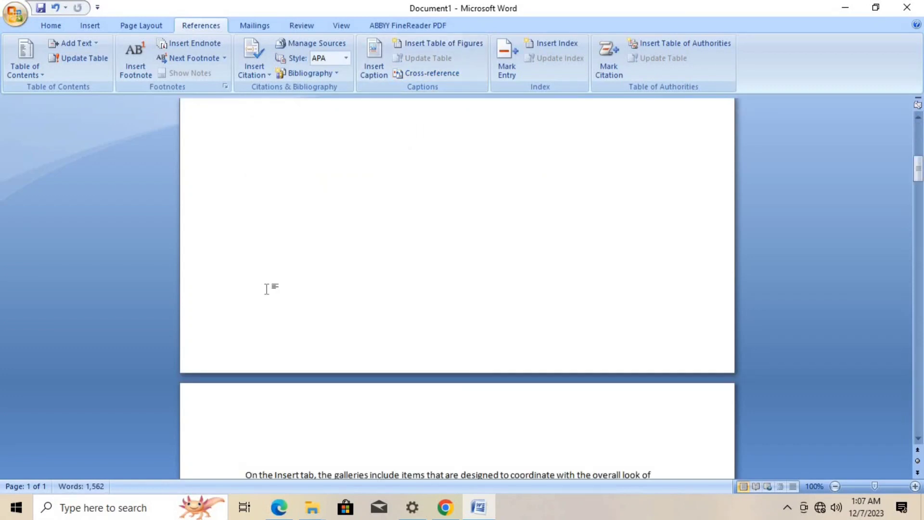
pyautogui.scroll(7, 265, 287)
pyautogui.scroll(3, 289, 294)
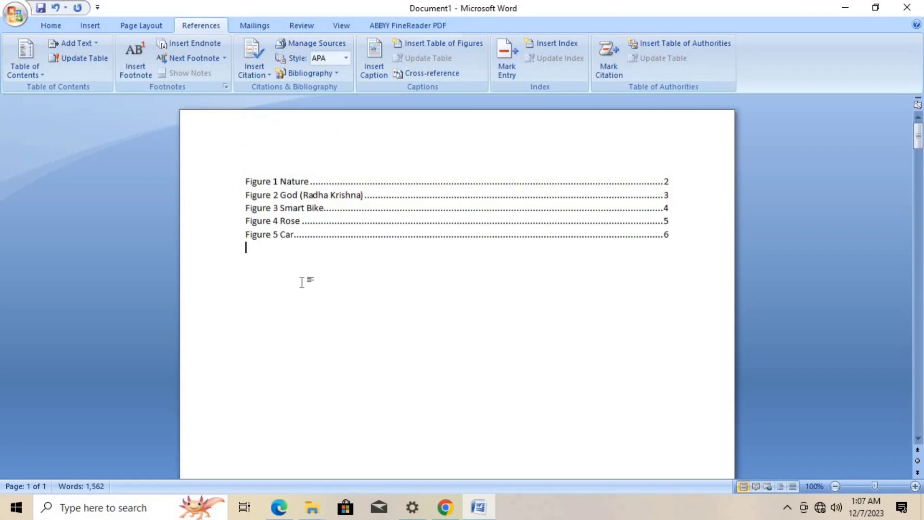
pyautogui.press('Return')
pyautogui.press('Return')
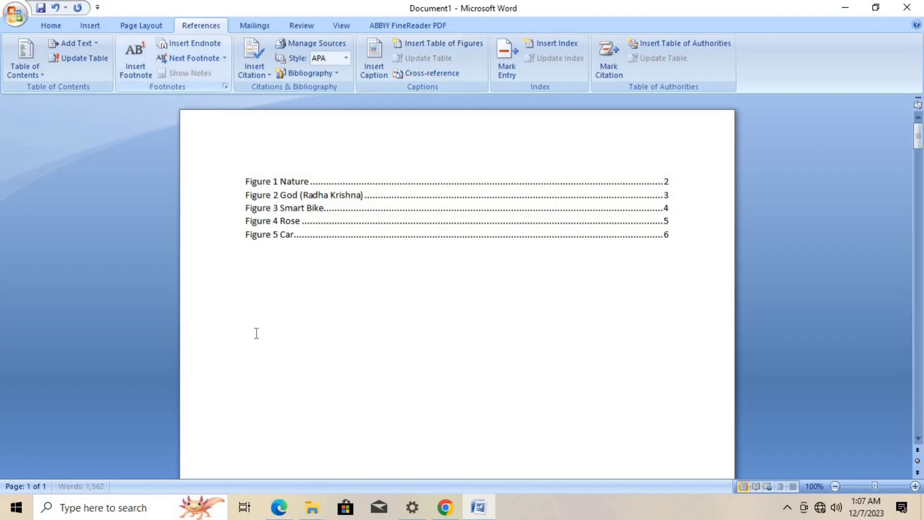
# - Insert a table with two columns and five rows on a new line below the Figure 5 Car caption
pyautogui.scroll(-3, 264, 334)
pyautogui.scroll(-10, 264, 328)
pyautogui.click(257, 226)
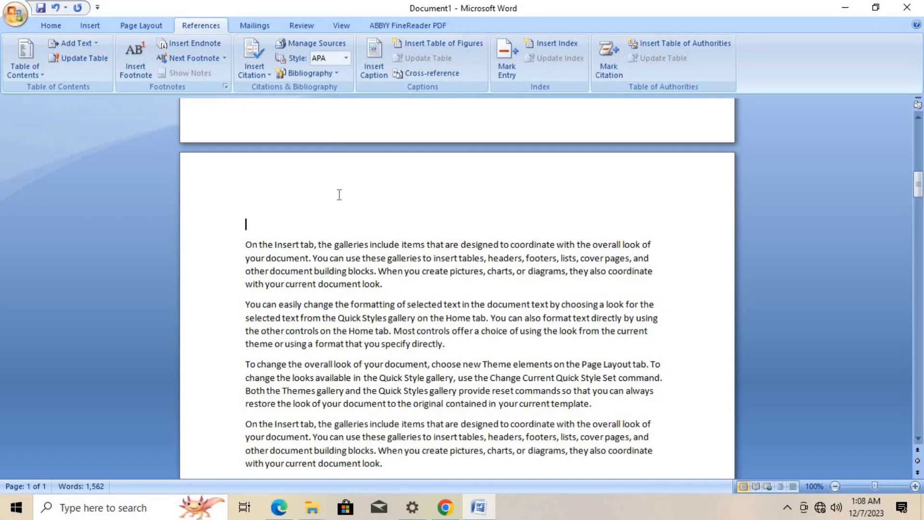
pyautogui.scroll(-15, 343, 268)
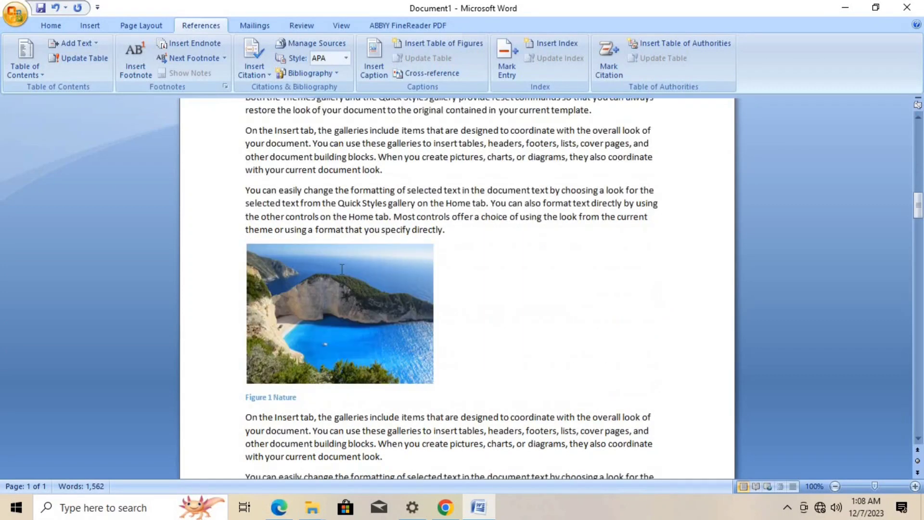
pyautogui.scroll(-8, 342, 269)
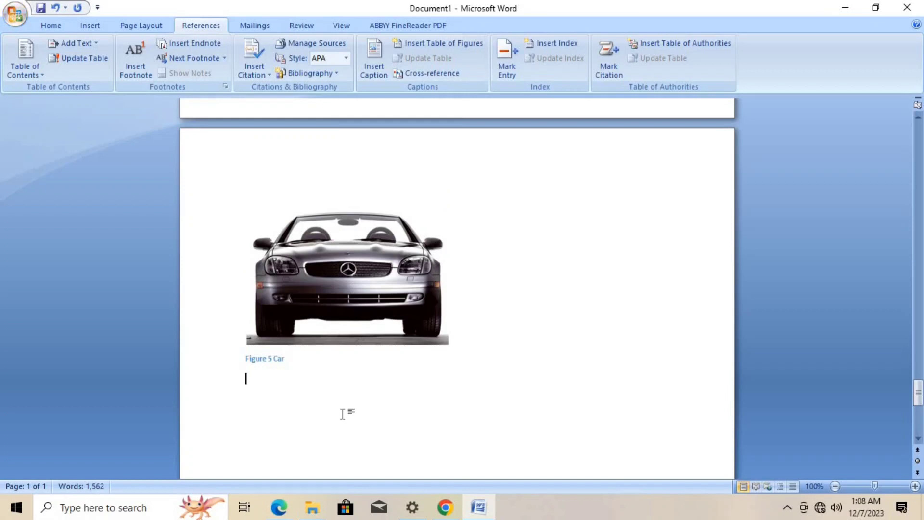
pyautogui.press('Return')
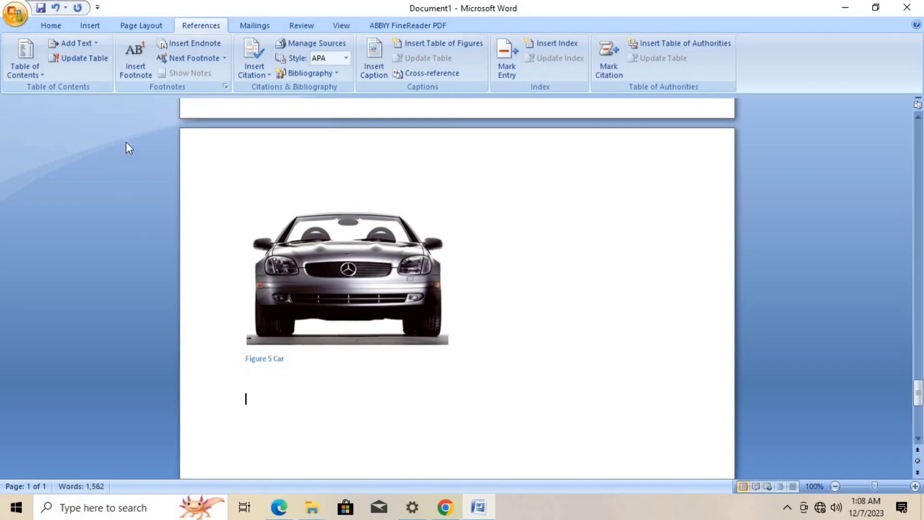
pyautogui.click(96, 26)
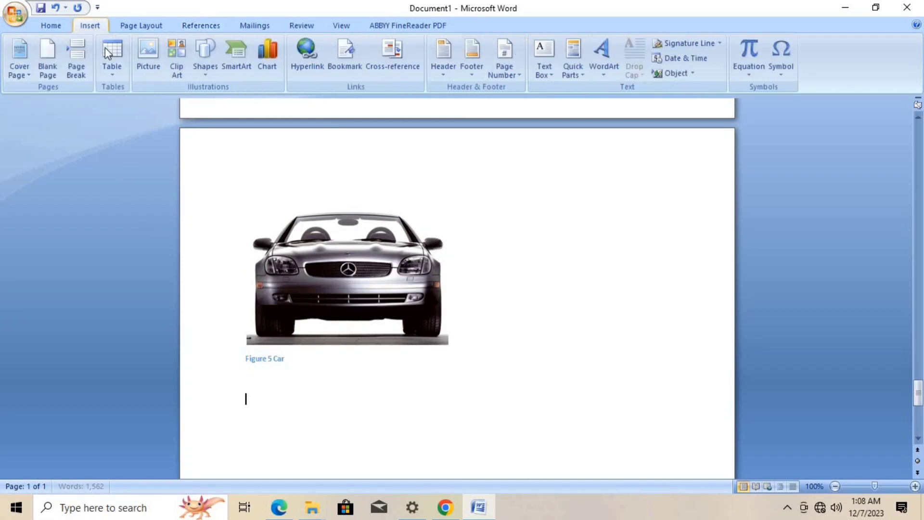
pyautogui.click(114, 74)
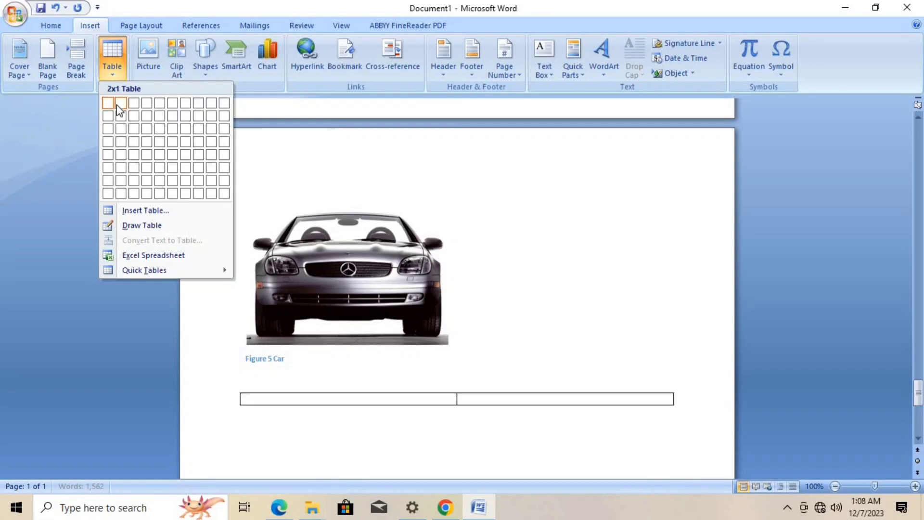
pyautogui.click(121, 155)
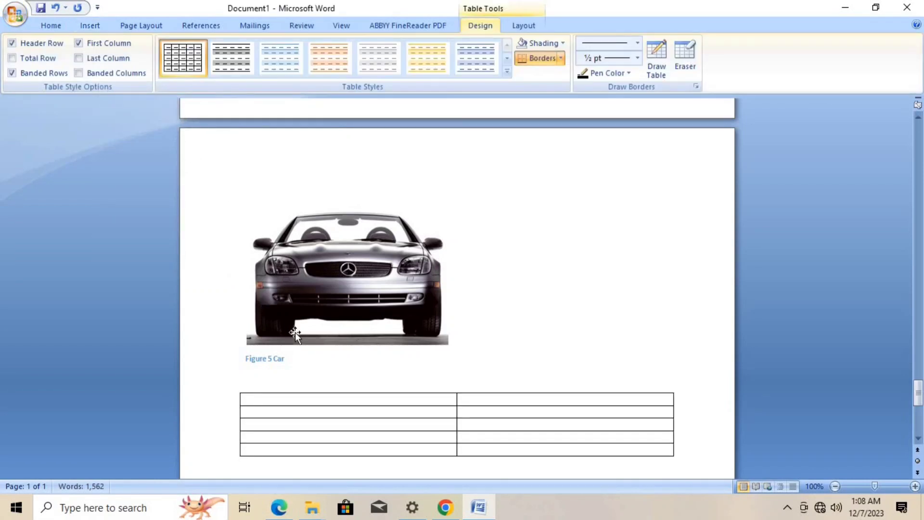
# - Enter the column headings "Figure Name" and "Figure Link" in the first row of the new table
pyautogui.write('F')
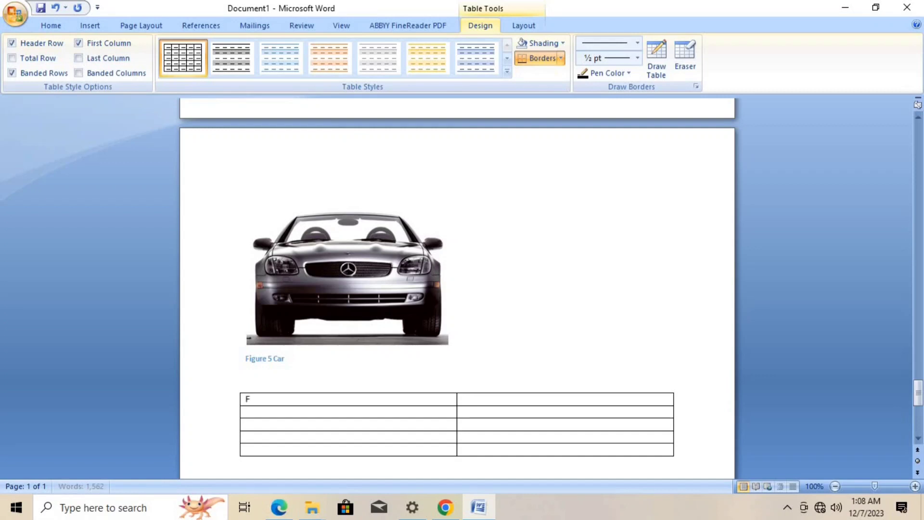
pyautogui.write('igure Name')
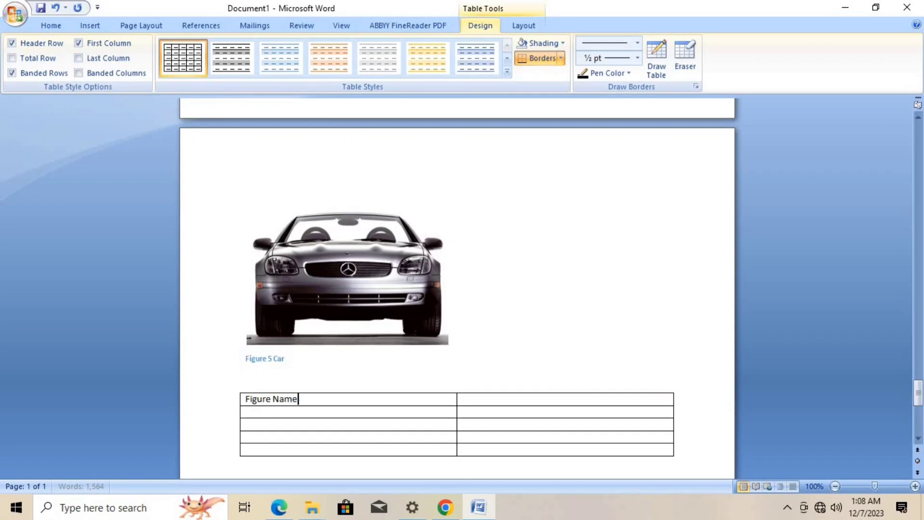
pyautogui.press('Tab')
pyautogui.write('Figure L')
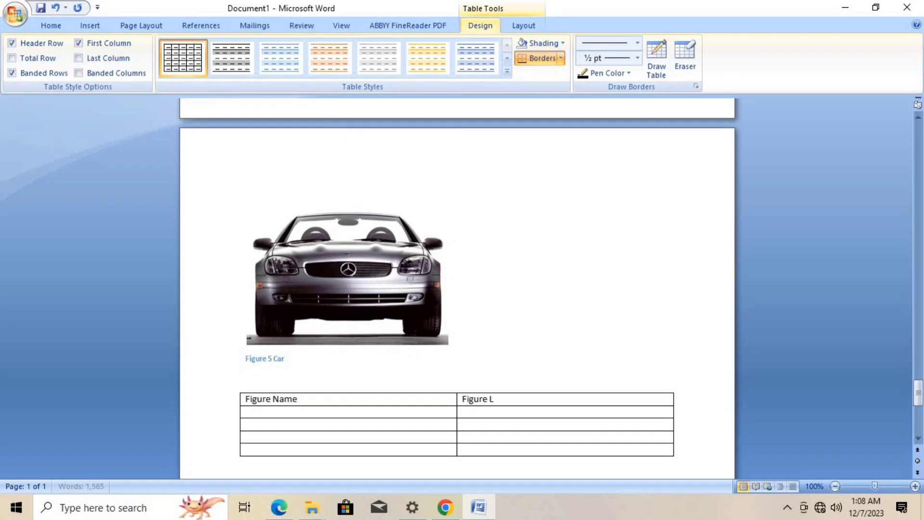
pyautogui.write('ink')
pyautogui.press('Tab')
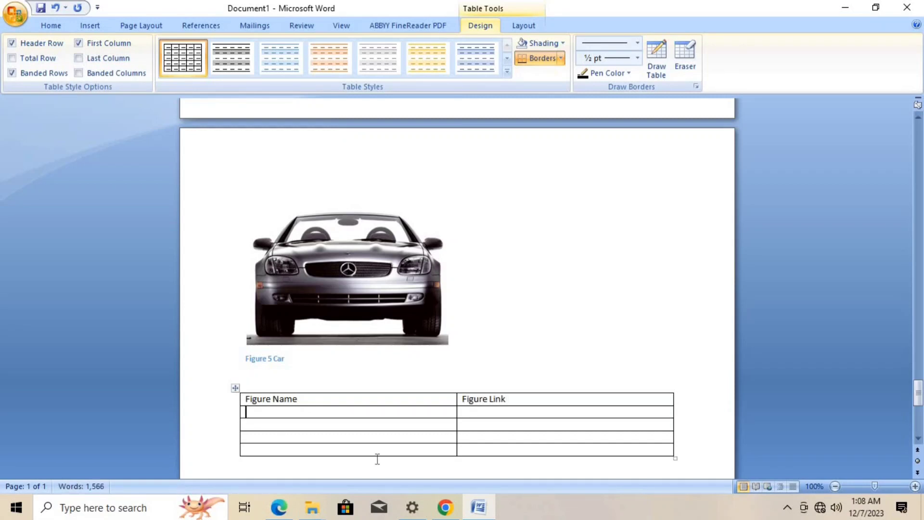
# - Fill the Figure Name column with Nature, God, Bike, Rose and Car, adding a new table row for Car
pyautogui.write('Nature')
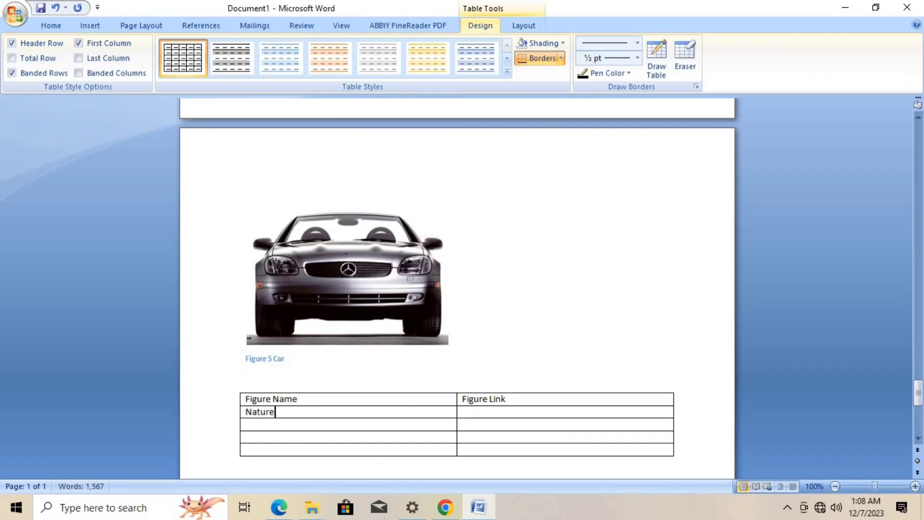
pyautogui.click(276, 424)
pyautogui.write('God')
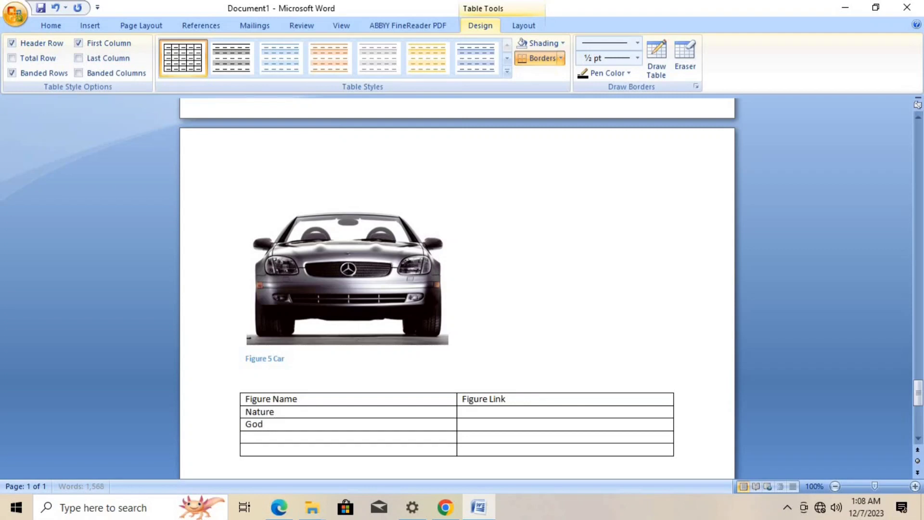
pyautogui.click(250, 440)
pyautogui.write('Bike')
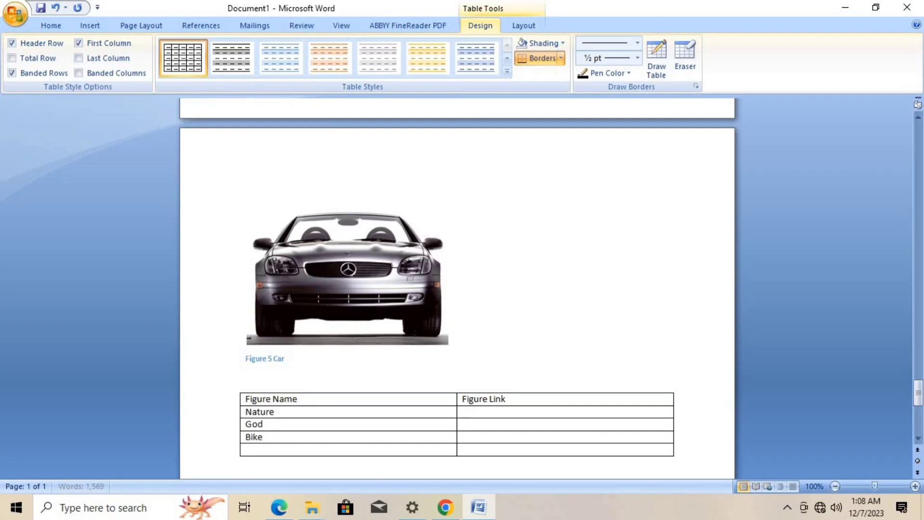
pyautogui.click(252, 450)
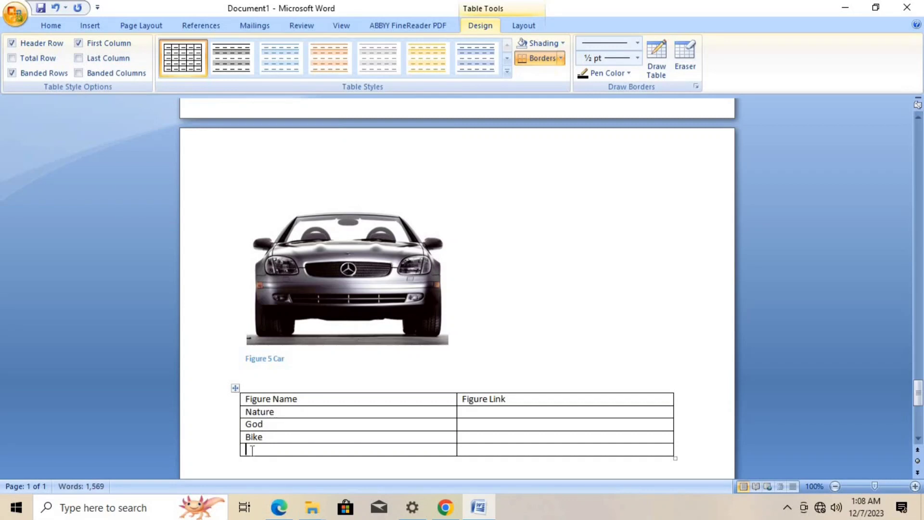
pyautogui.write('Rose')
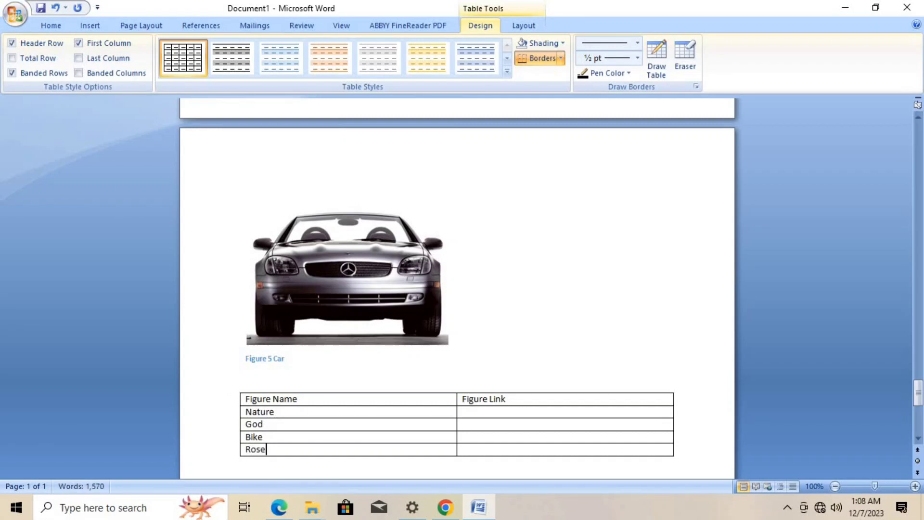
pyautogui.press('Tab')
pyautogui.press('Tab')
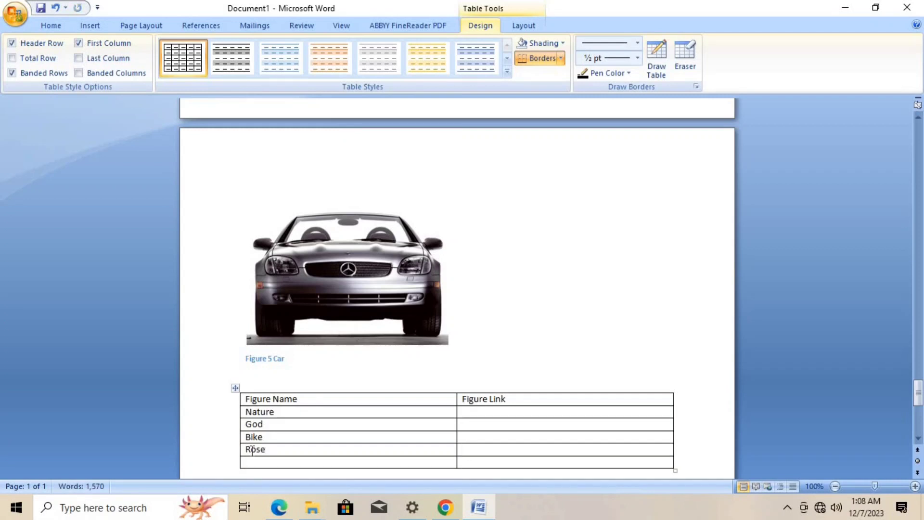
pyautogui.write('Car')
# - Insert a hyperlinked Figure cross-reference to the entire caption of Figure 1 Nature in the Nature row's Figure Link cell
pyautogui.click(480, 415)
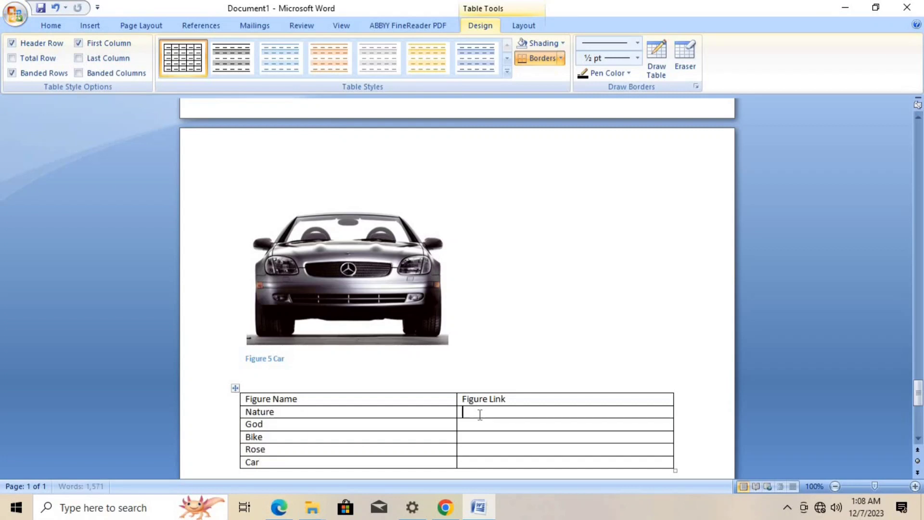
pyautogui.click(207, 26)
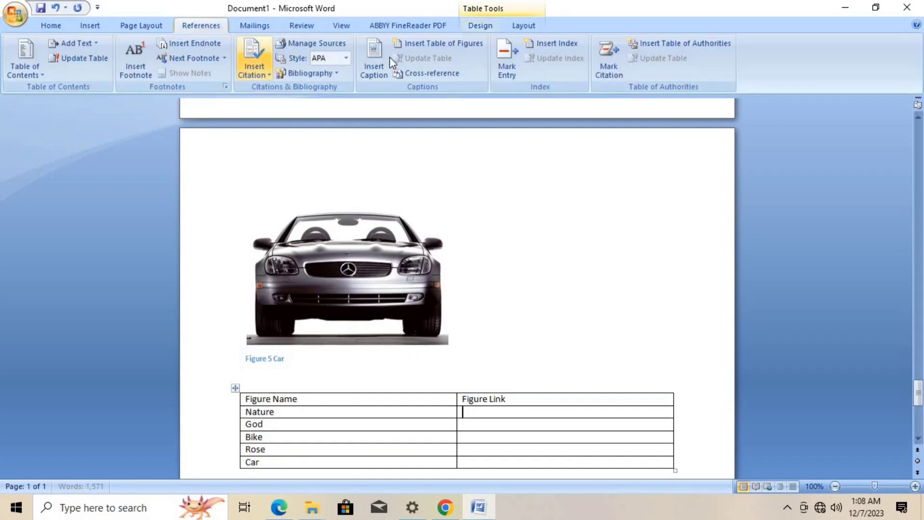
pyautogui.click(424, 73)
pyautogui.moveTo(499, 139); pyautogui.dragTo(299, 199)
pyautogui.click(307, 233)
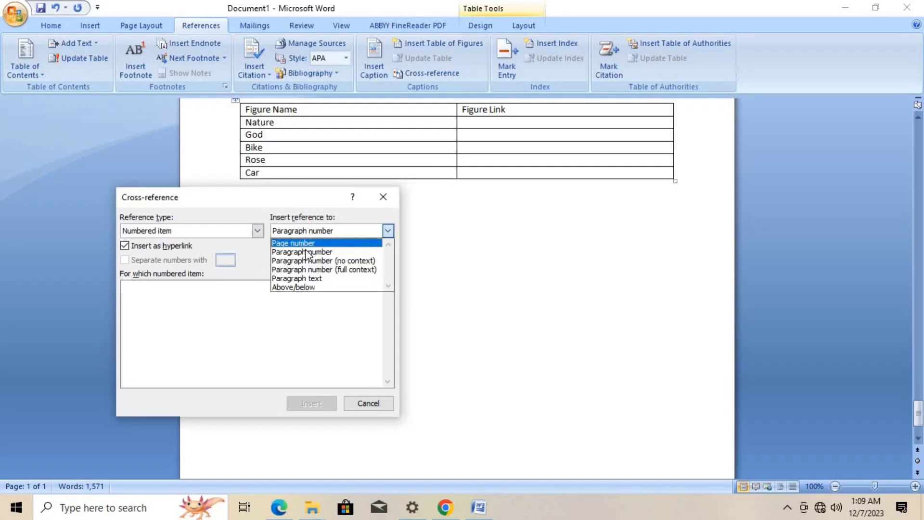
pyautogui.click(251, 234)
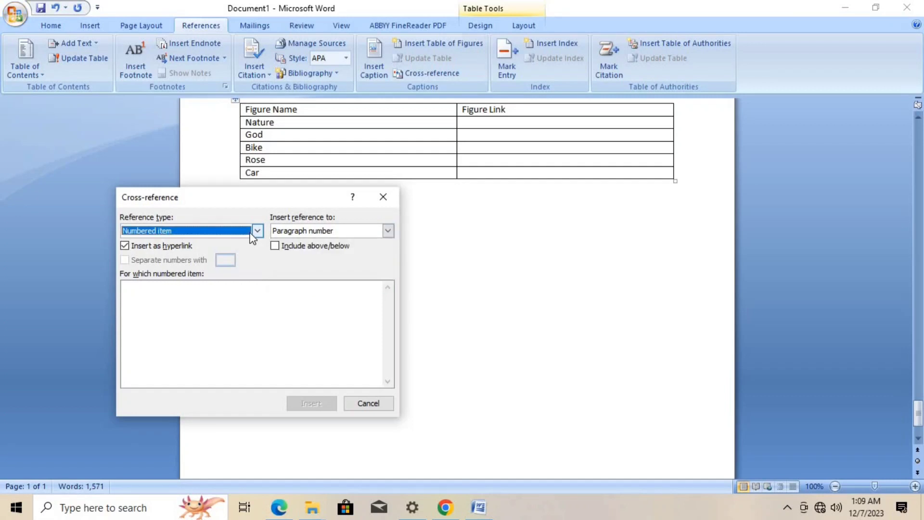
pyautogui.click(253, 231)
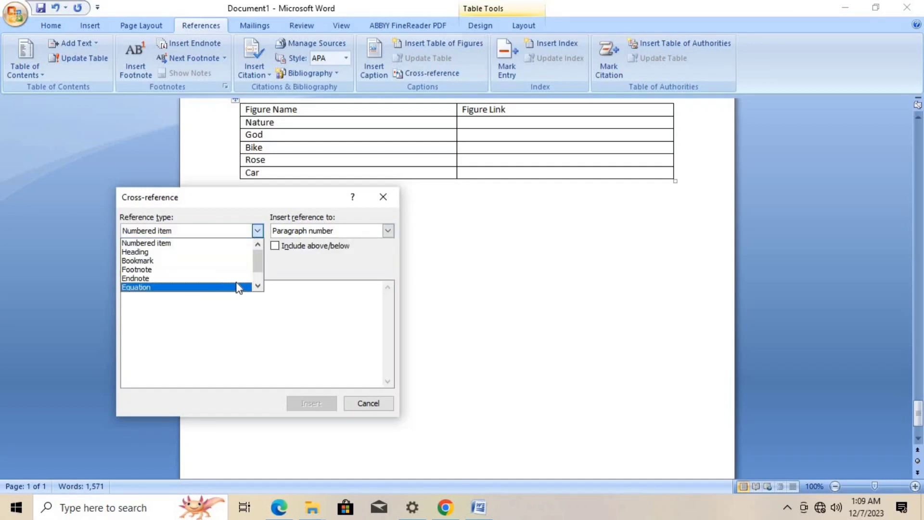
pyautogui.click(258, 288)
pyautogui.click(259, 288)
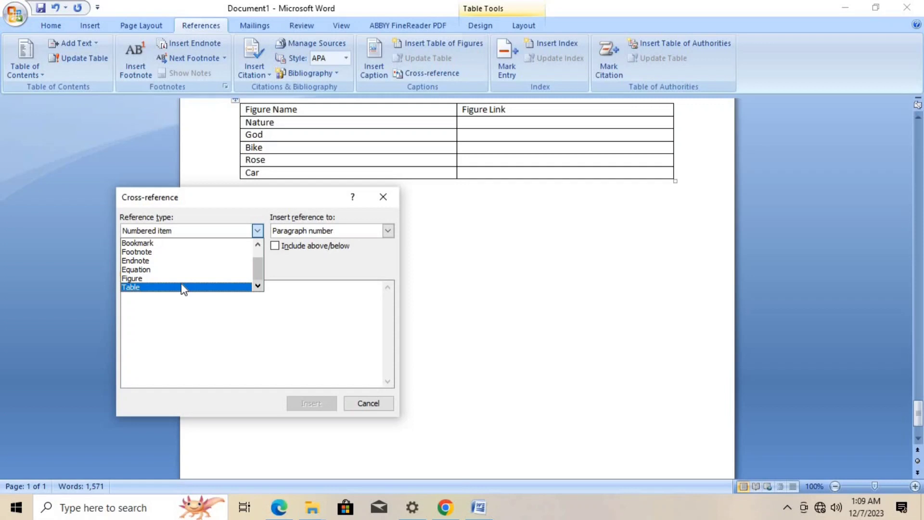
pyautogui.click(150, 282)
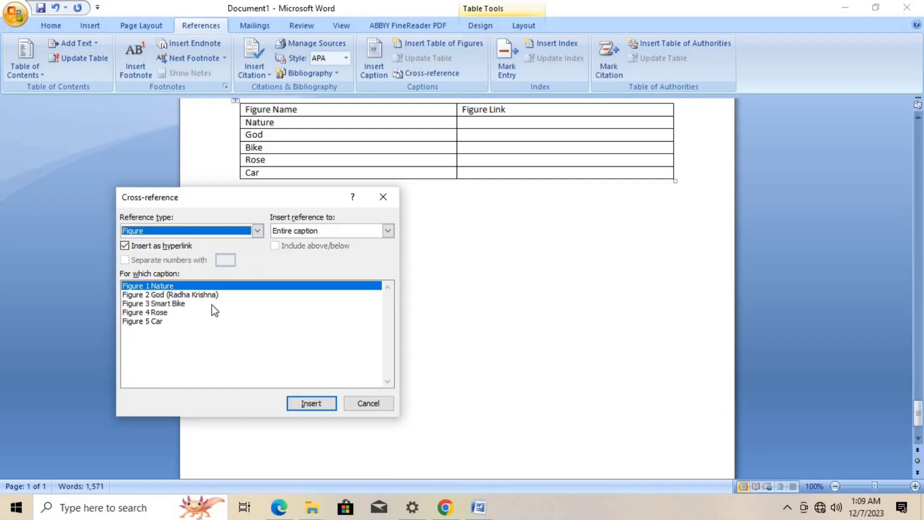
pyautogui.click(316, 236)
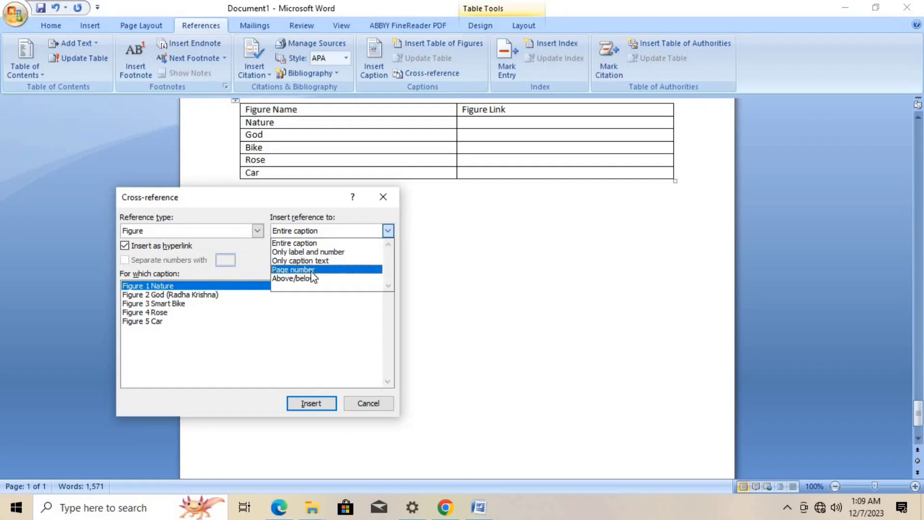
pyautogui.click(316, 244)
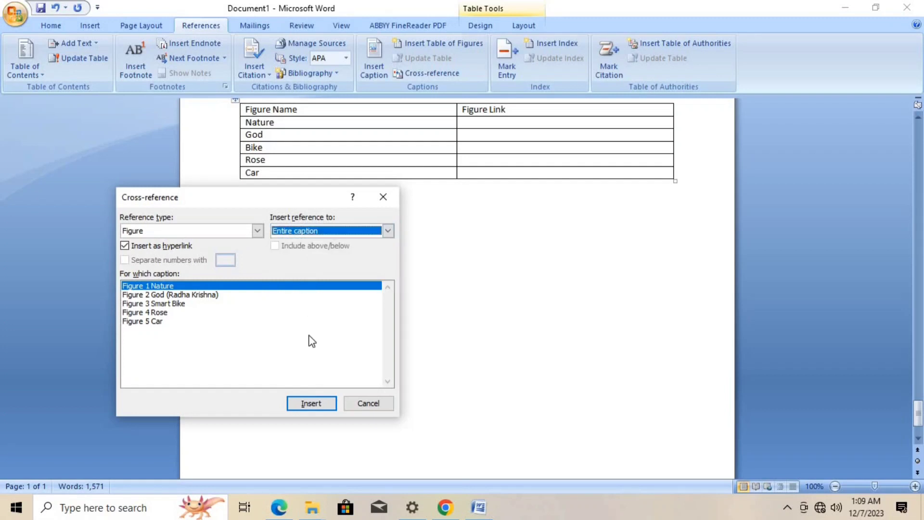
pyautogui.click(312, 403)
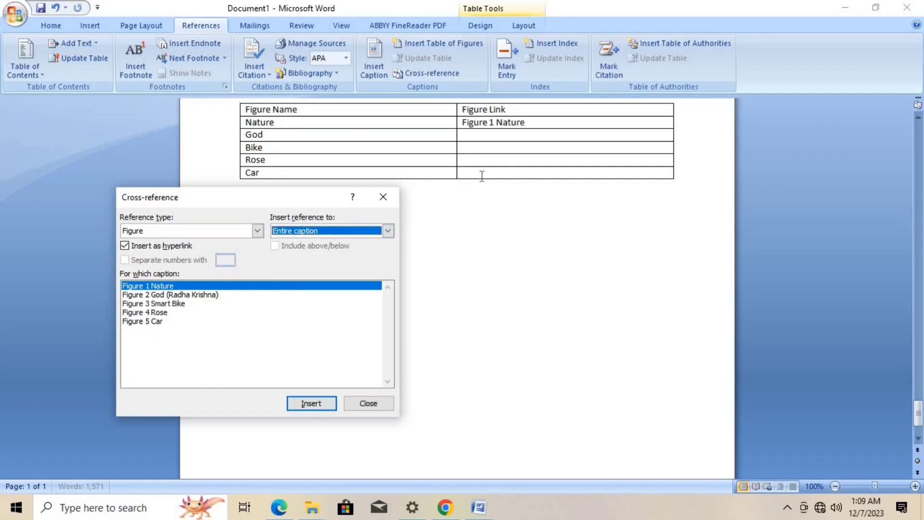
# - Insert a cross-reference to the page number of Figure 2 God (Radha Krishna) in the God row's Figure Link cell
pyautogui.click(531, 122)
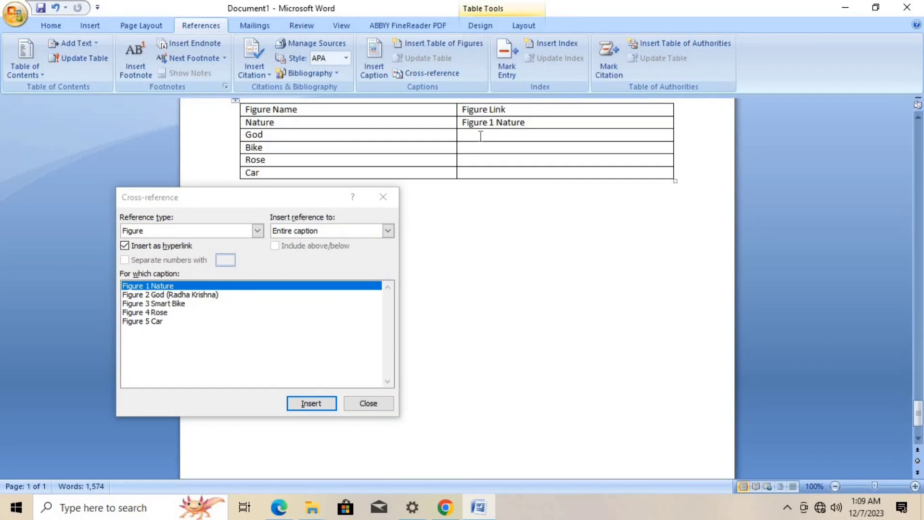
pyautogui.click(196, 294)
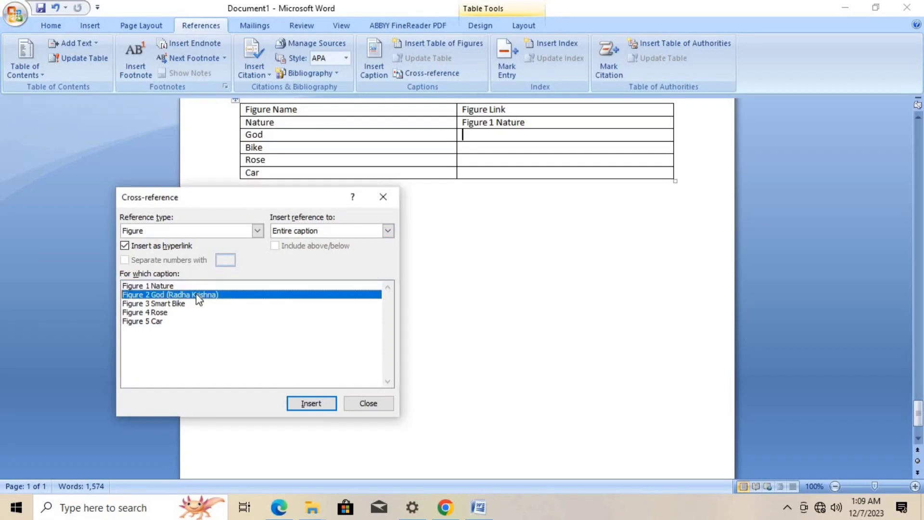
pyautogui.click(310, 231)
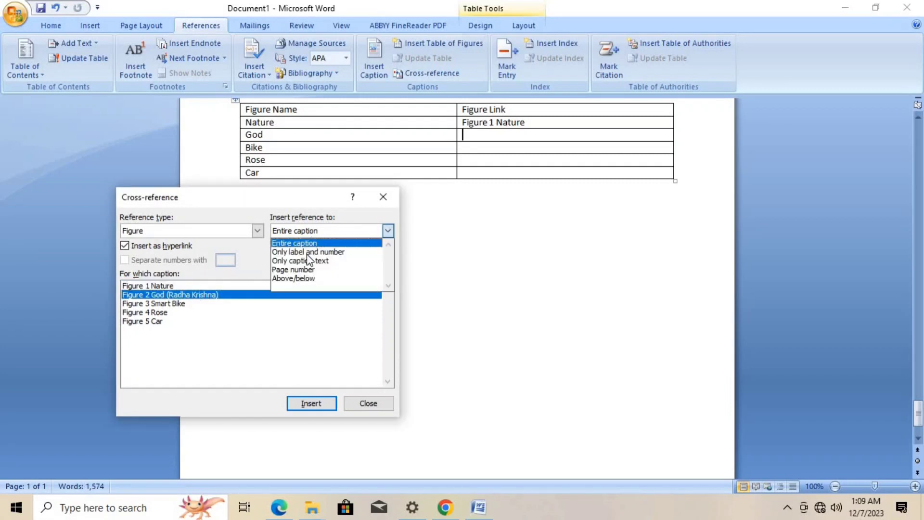
pyautogui.click(304, 270)
pyautogui.click(304, 402)
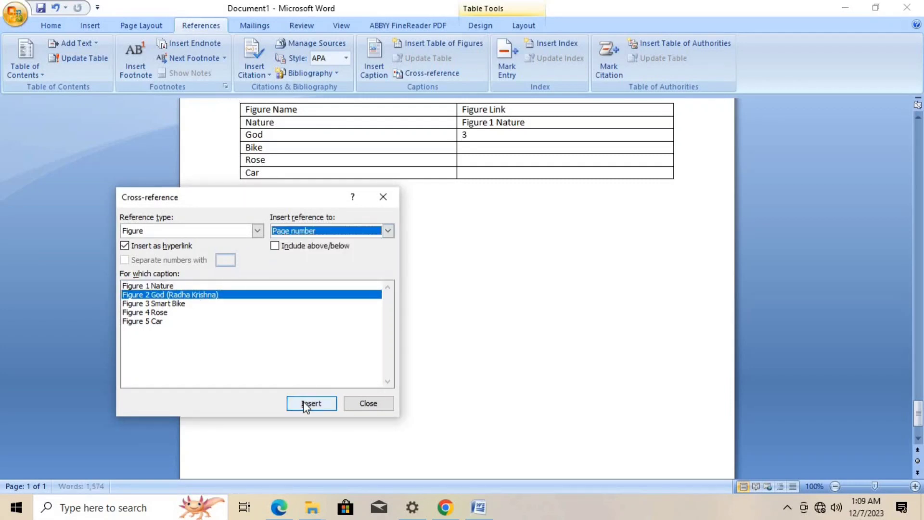
# - Insert a page number cross-reference to Figure 3 Smart Bike in the Bike row's Figure Link cell
pyautogui.click(194, 304)
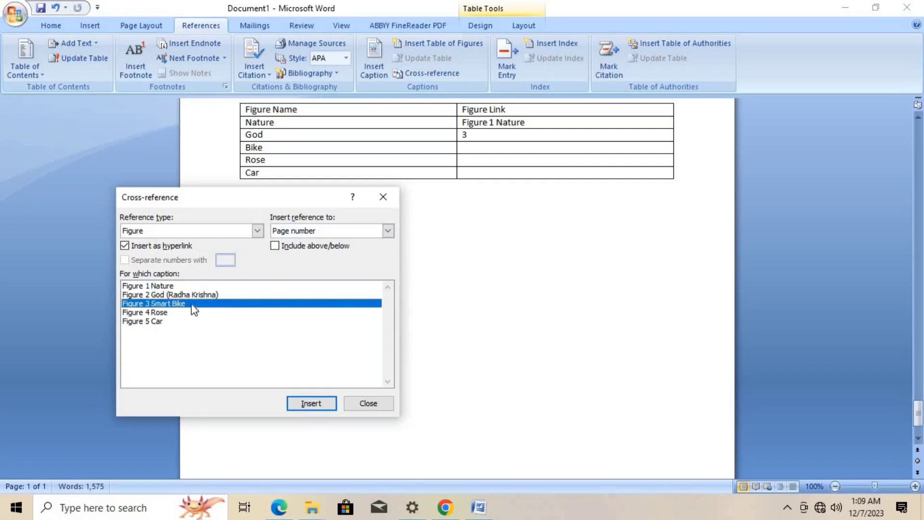
pyautogui.click(467, 150)
pyautogui.click(469, 150)
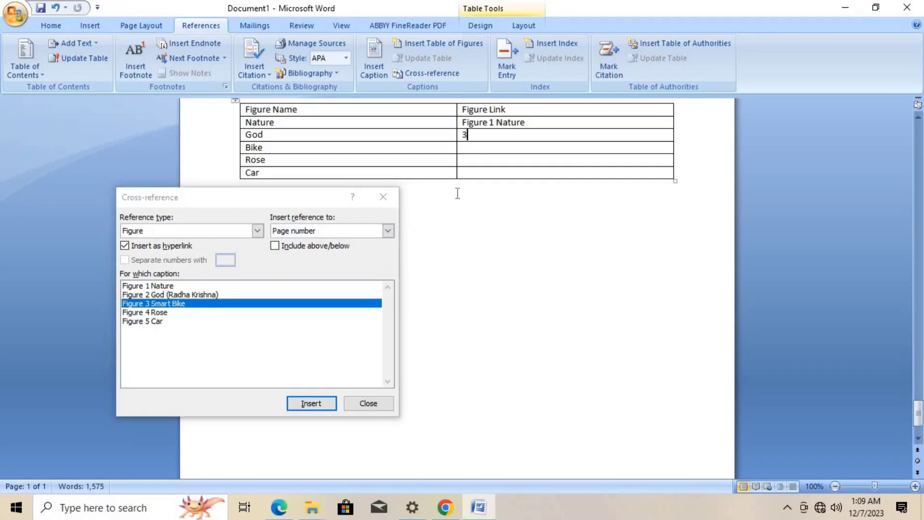
pyautogui.click(309, 408)
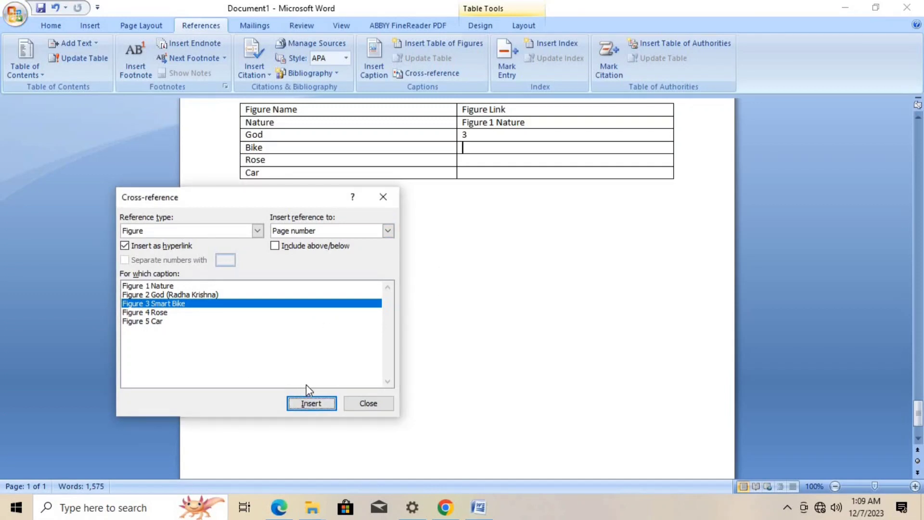
pyautogui.click(304, 403)
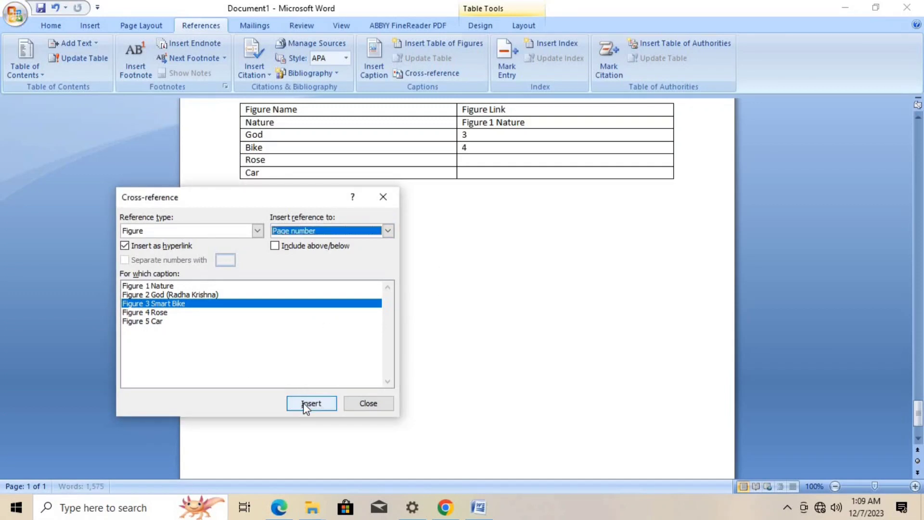
# - Insert a cross-reference to the entire caption of Figure 4 Rose in the Rose row's Figure Link cell
pyautogui.click(470, 160)
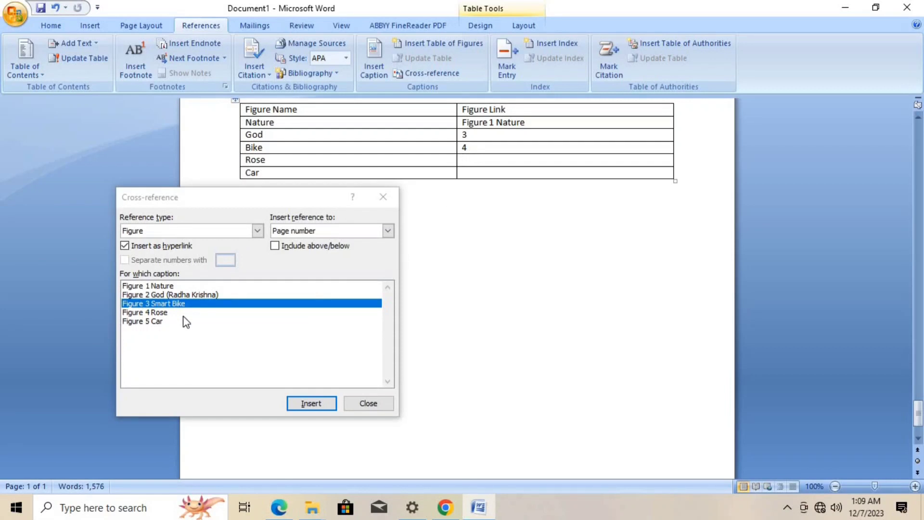
pyautogui.click(169, 313)
pyautogui.click(332, 232)
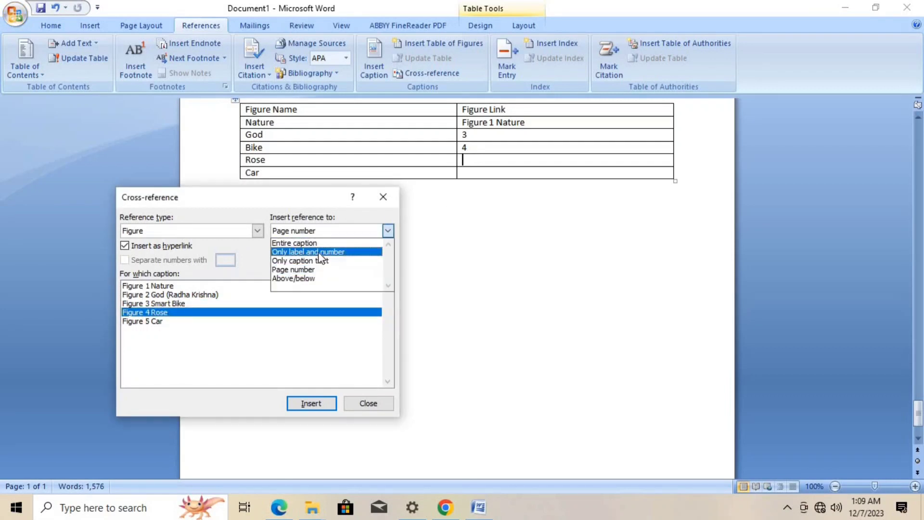
pyautogui.click(317, 244)
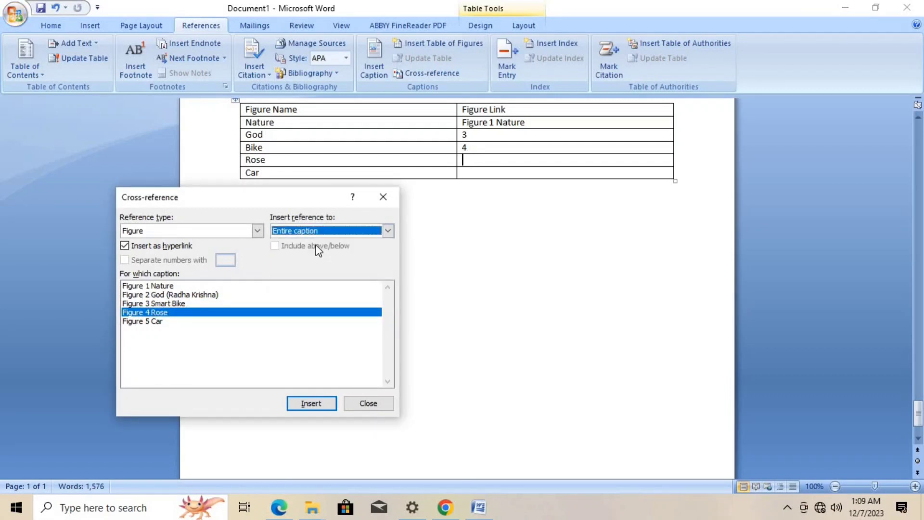
pyautogui.click(312, 403)
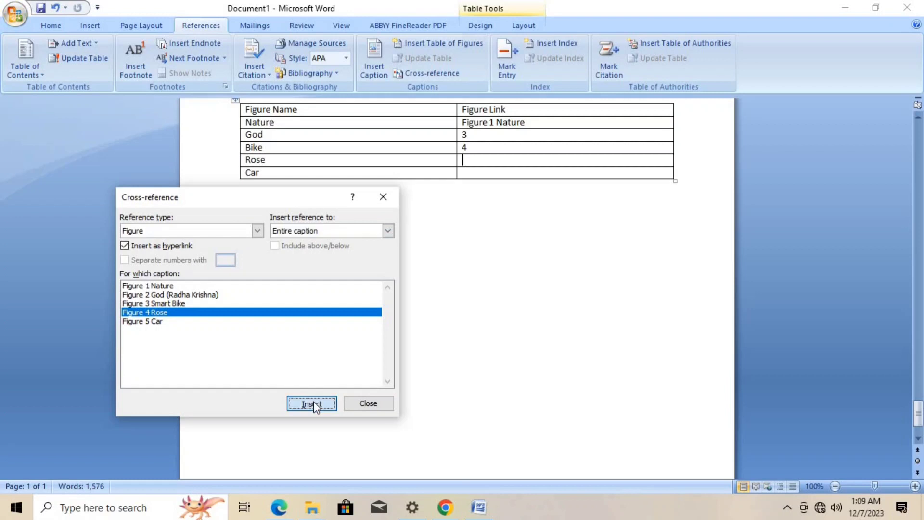
# - Insert a cross-reference to only the label and number of Figure 5 Car in the Car row's Figure Link cell, and finish cross-referencing
pyautogui.click(466, 175)
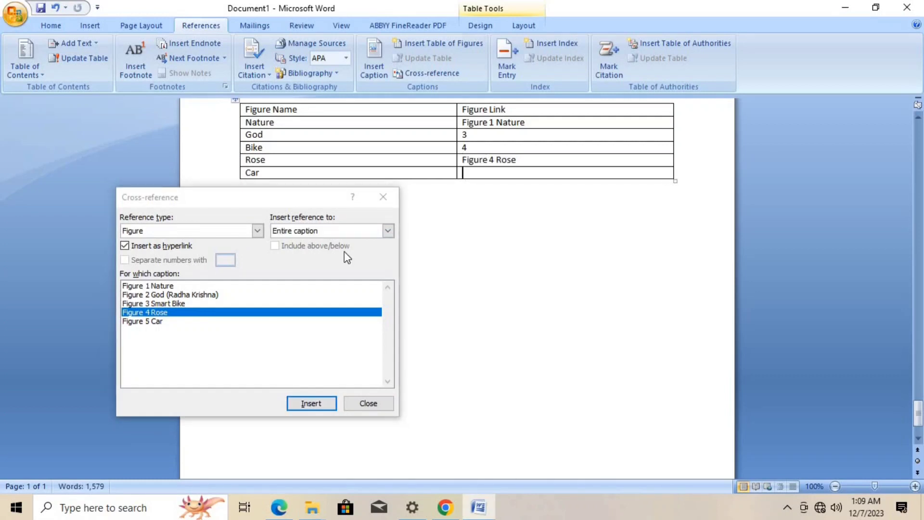
pyautogui.click(159, 321)
pyautogui.click(304, 232)
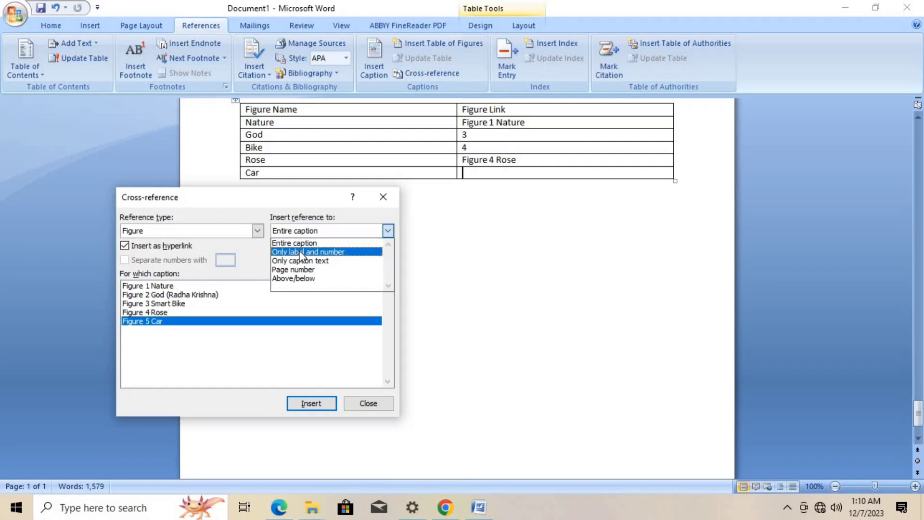
pyautogui.click(301, 252)
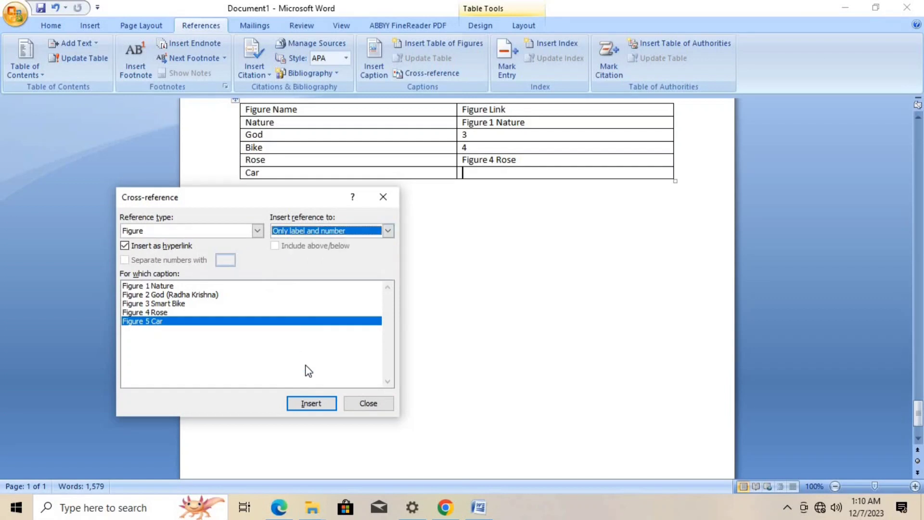
pyautogui.click(310, 404)
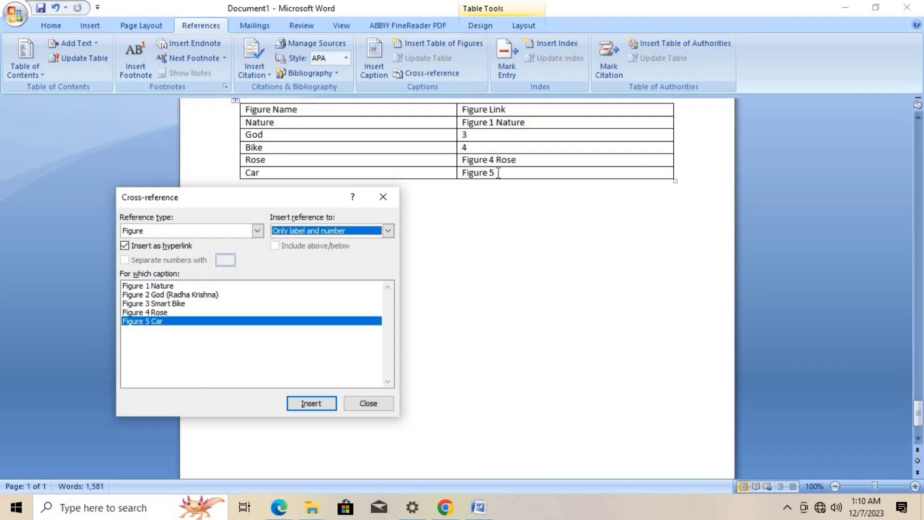
pyautogui.click(385, 233)
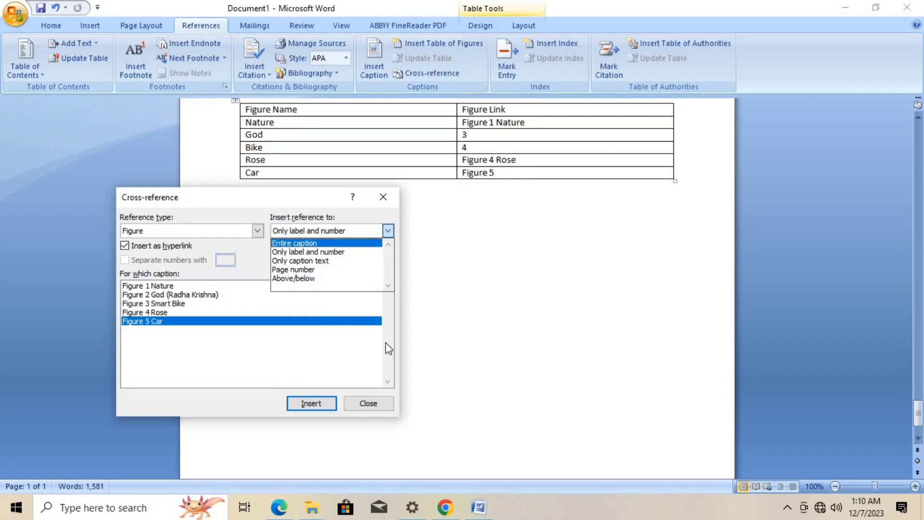
pyautogui.click(367, 404)
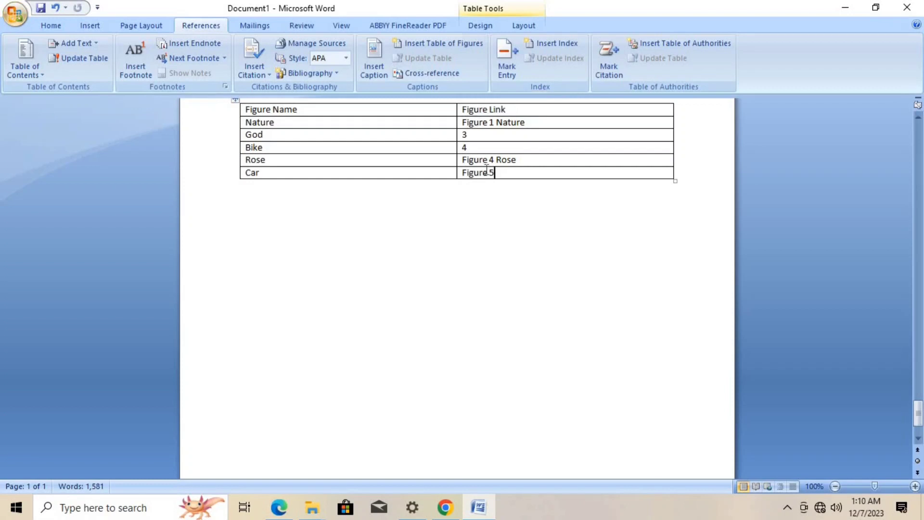
# - Follow the Figure 1 Nature cross-reference in the Nature row to its picture, and return to the figure link table
pyautogui.keyDown('ctrl'); pyautogui.click(478, 123); pyautogui.keyUp('ctrl')
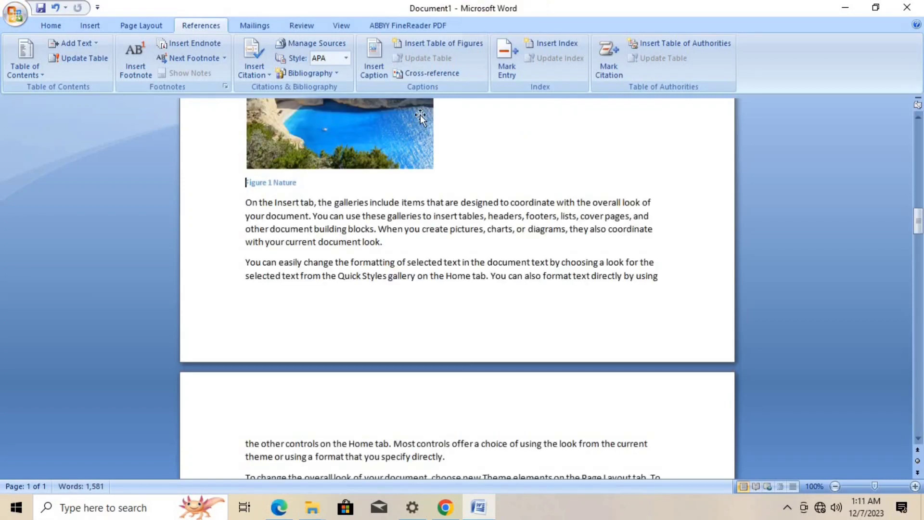
pyautogui.scroll(-12, 410, 238)
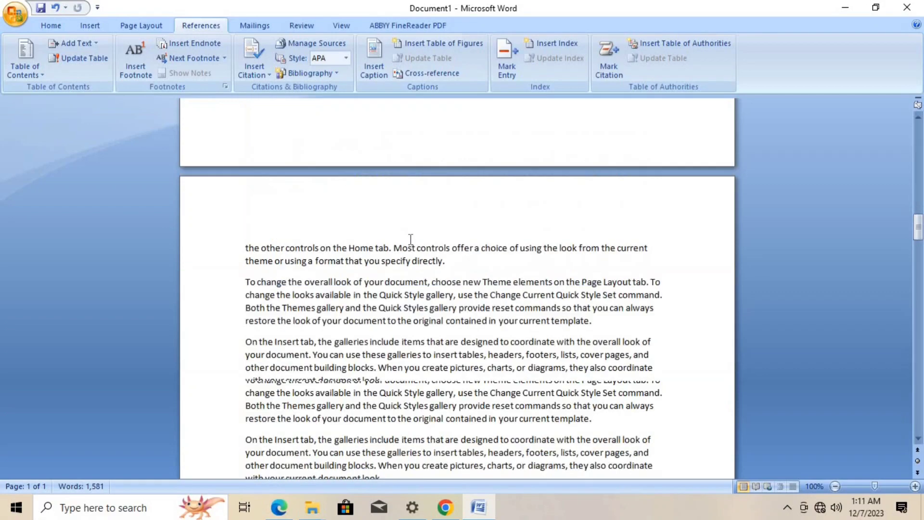
pyautogui.scroll(-15, 411, 238)
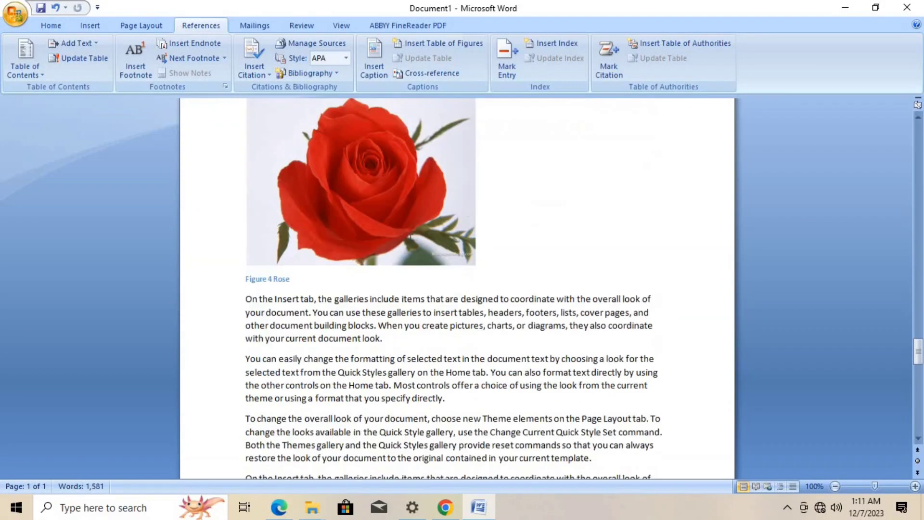
pyautogui.scroll(-10, 411, 239)
# - Go to the table of figures, follow its Figure 2 God (Radha Krishna) entry to the picture, and return to the first page
pyautogui.scroll(5, 410, 239)
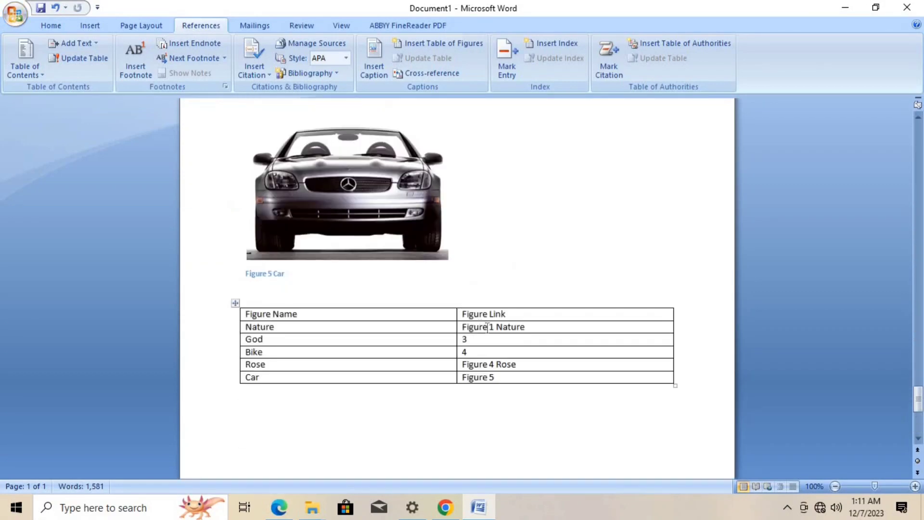
pyautogui.scroll(15, 445, 347)
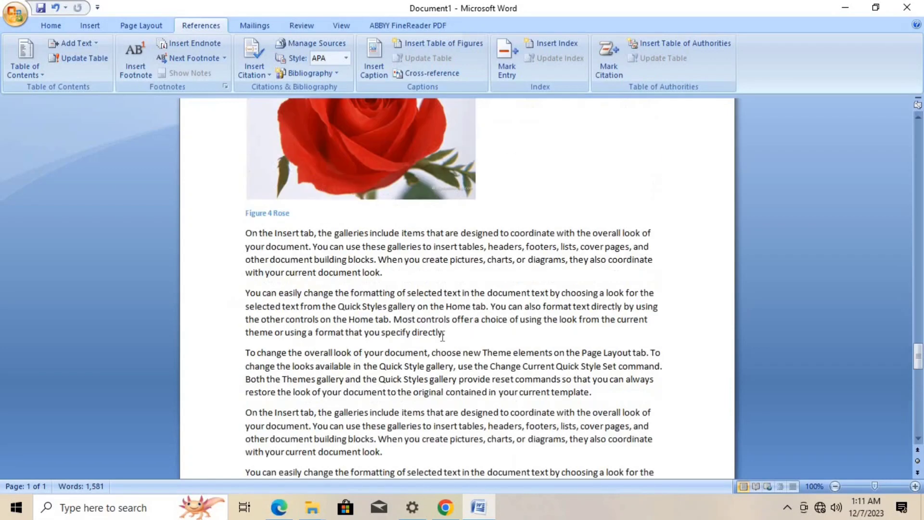
pyautogui.scroll(15, 443, 336)
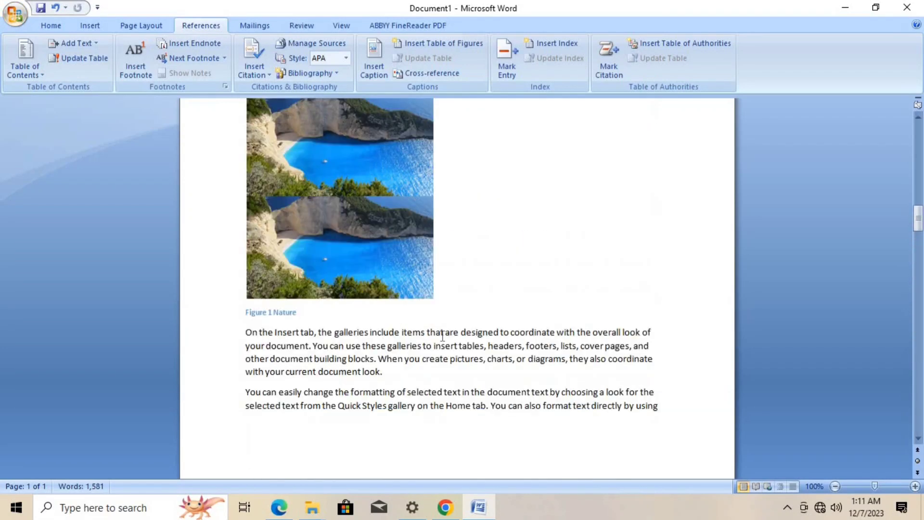
pyautogui.scroll(3, 441, 340)
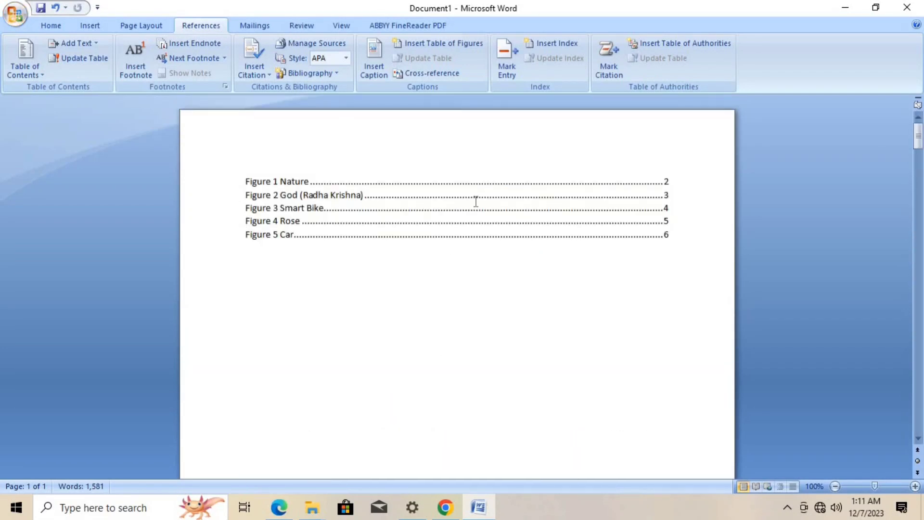
pyautogui.keyDown('ctrl'); pyautogui.click(294, 199); pyautogui.keyUp('ctrl')
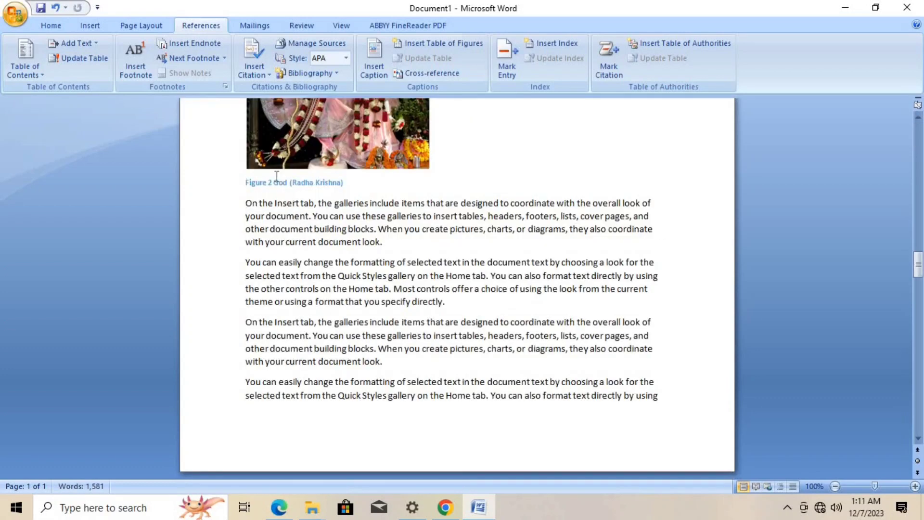
pyautogui.scroll(15, 338, 161)
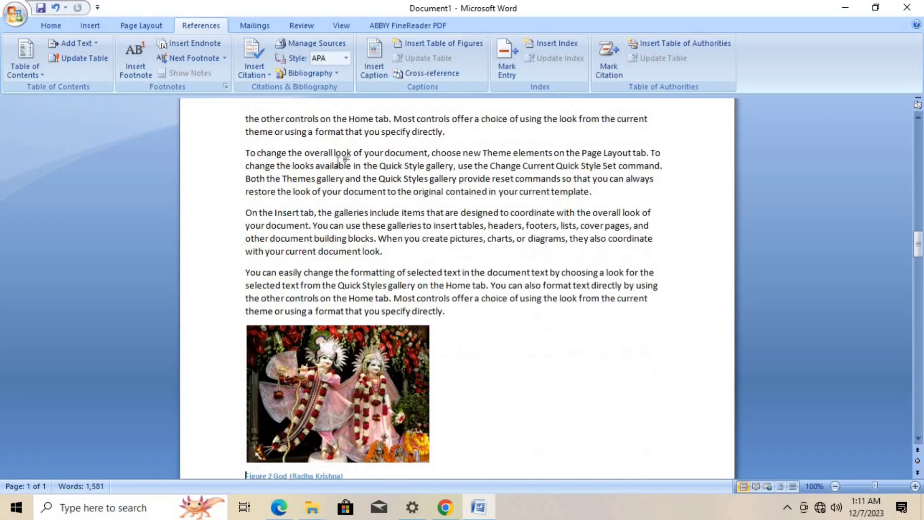
pyautogui.scroll(15, 339, 160)
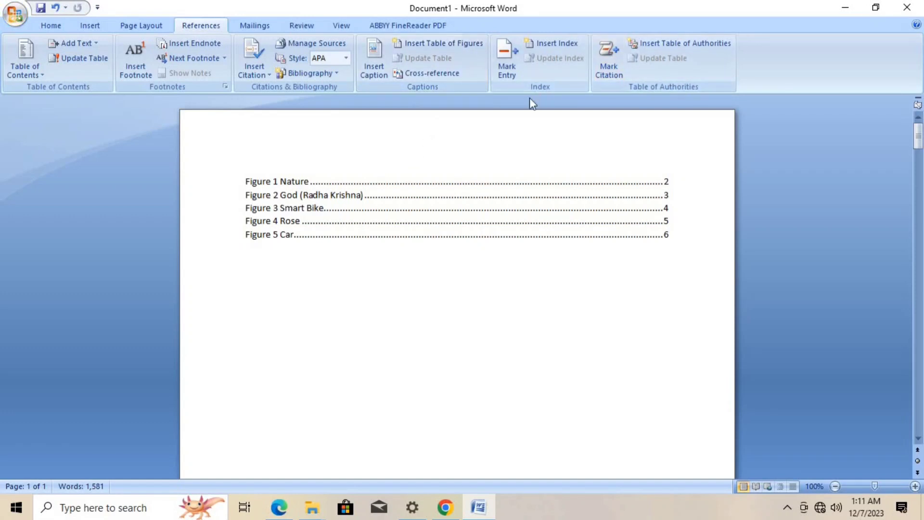
# - Close the document without saving the changes
pyautogui.moveTo(530, 99)
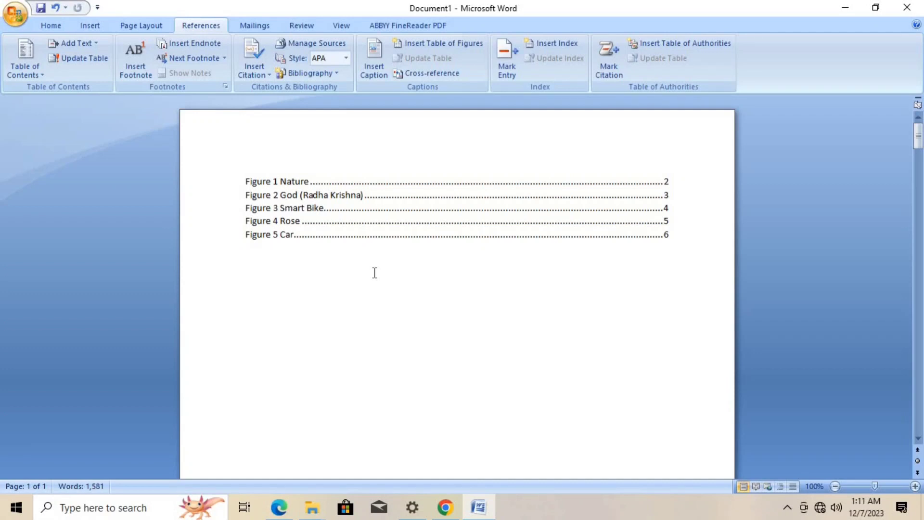
pyautogui.click(909, 8)
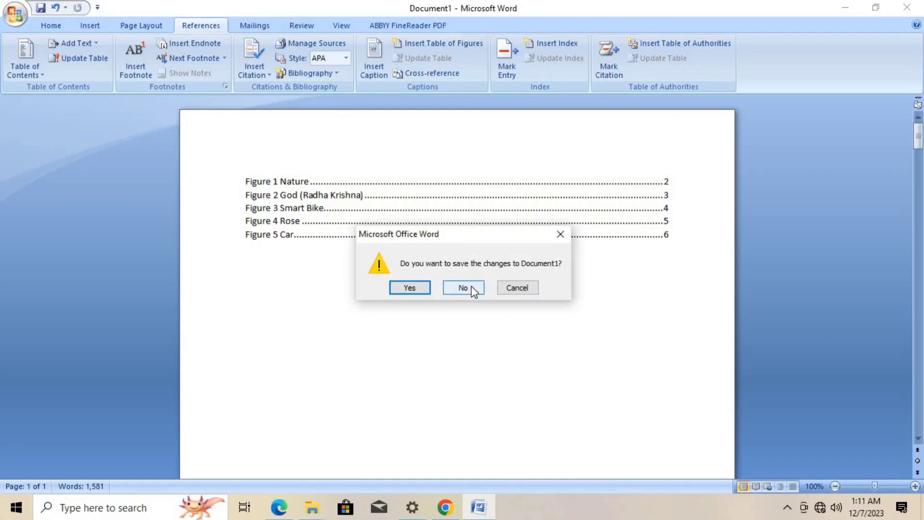
pyautogui.click(472, 286)
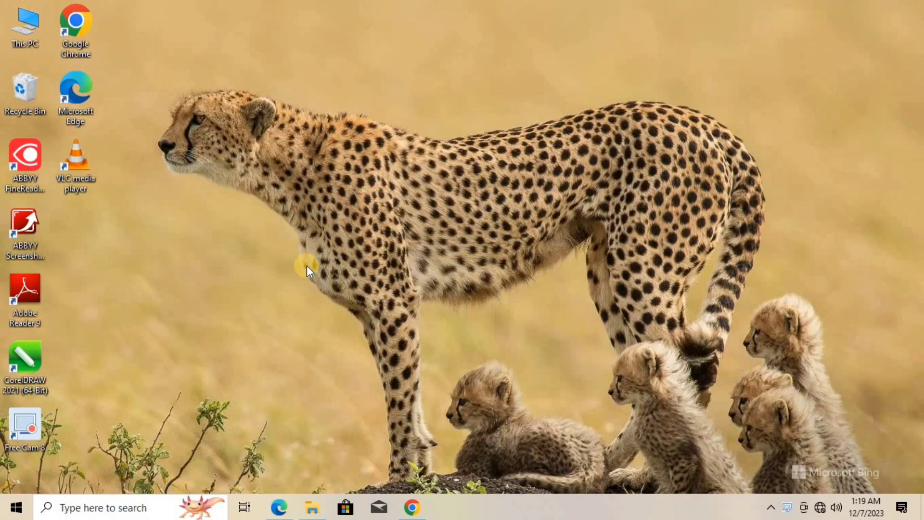
# - Launch Word 2013, create a blank document and maximize its window
pyautogui.press('super')
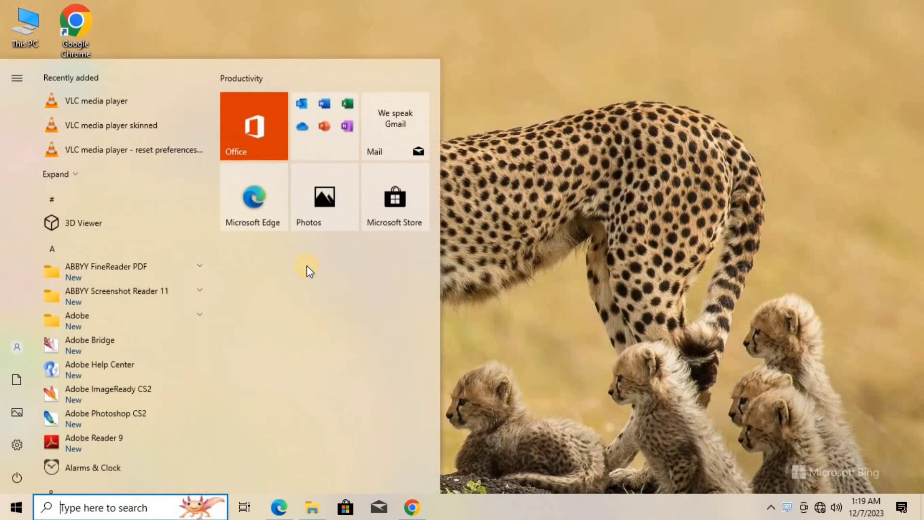
pyautogui.write('wo')
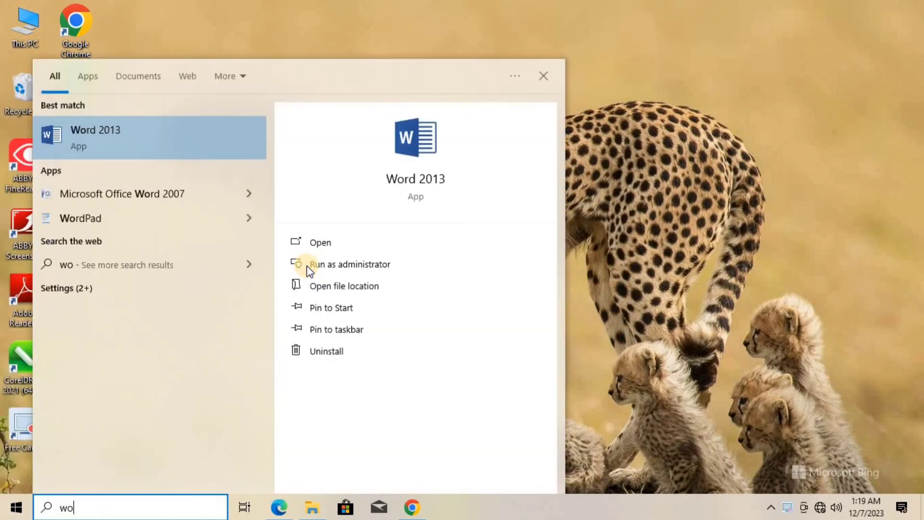
pyautogui.click(124, 138)
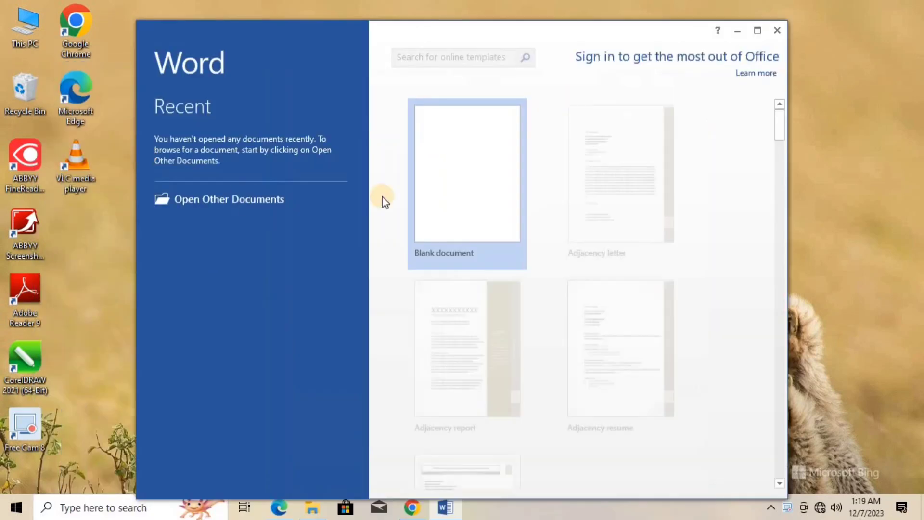
pyautogui.click(483, 144)
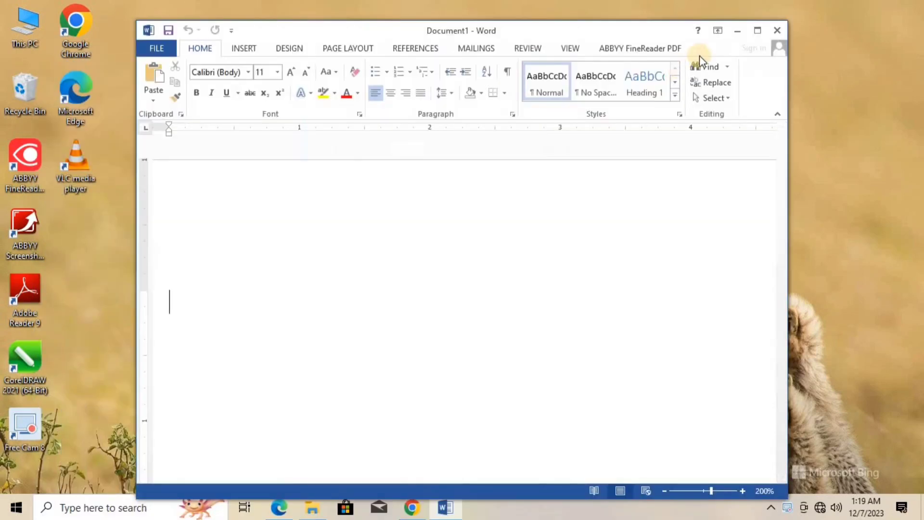
pyautogui.click(754, 30)
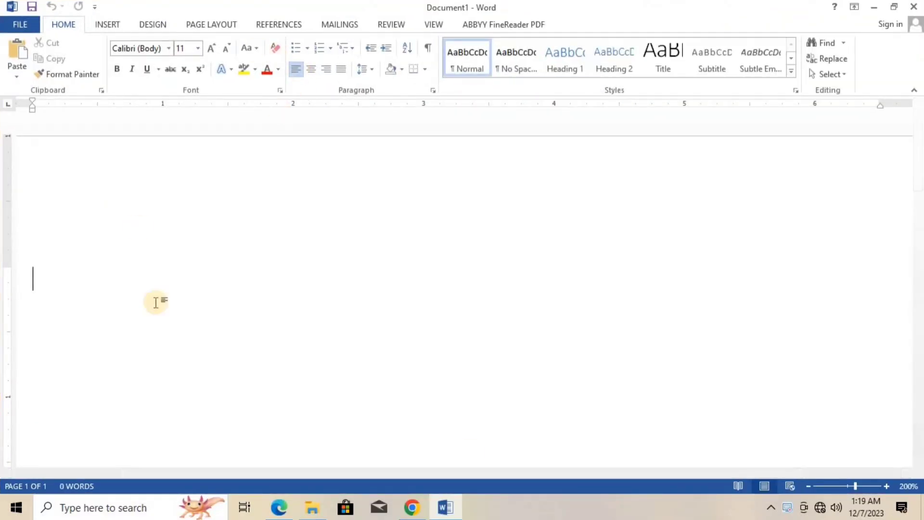
# - Fill the blank document with five paragraphs of sample text using =rand(5)
pyautogui.click(809, 486)
pyautogui.click(810, 486)
pyautogui.click(810, 486)
pyautogui.click(810, 486)
pyautogui.click(810, 486)
pyautogui.click(810, 485)
pyautogui.click(811, 485)
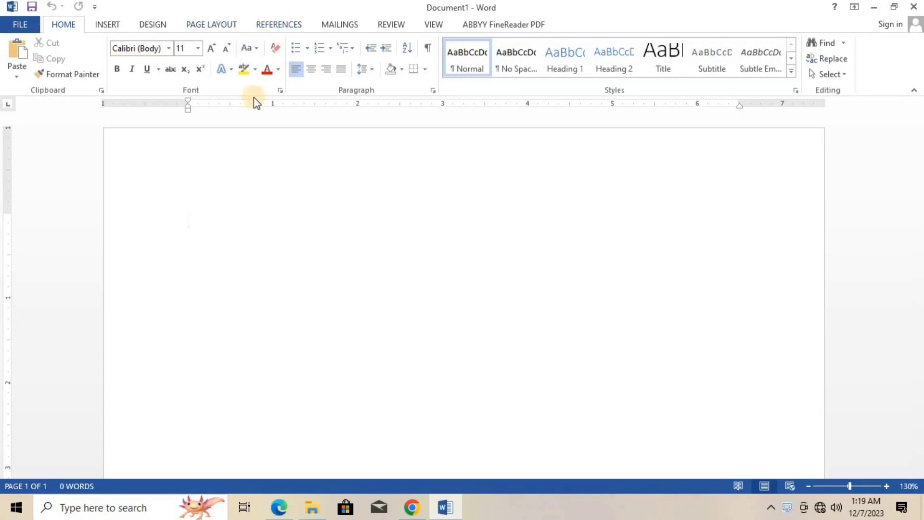
pyautogui.write('=')
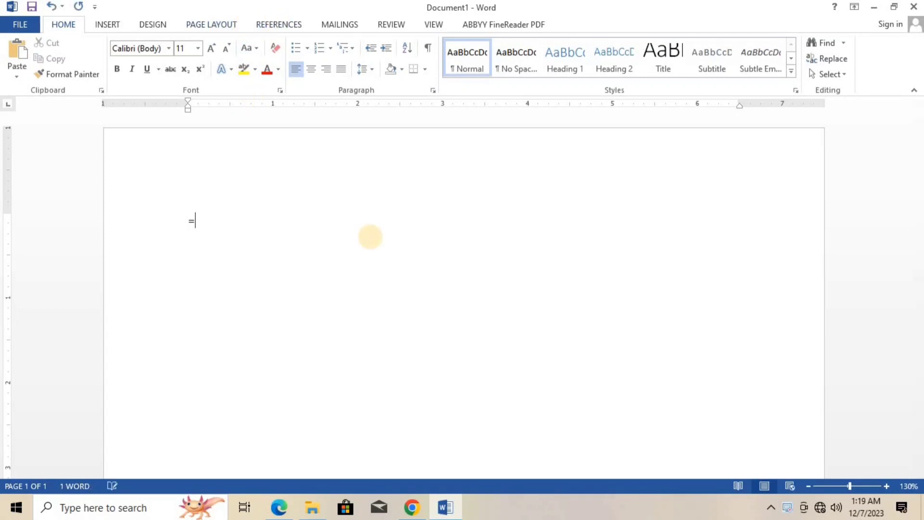
pyautogui.write('rand(5)')
pyautogui.press('Return')
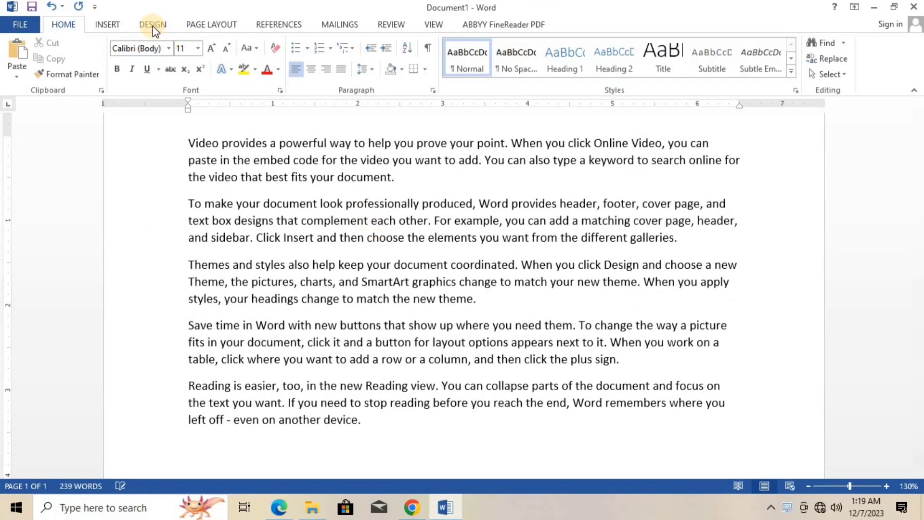
# - Insert the coastal bay picture from drive D's Wallpaper folder below the sample text and shrink it to about 2.47" by 3.3"
pyautogui.click(107, 25)
pyautogui.click(137, 76)
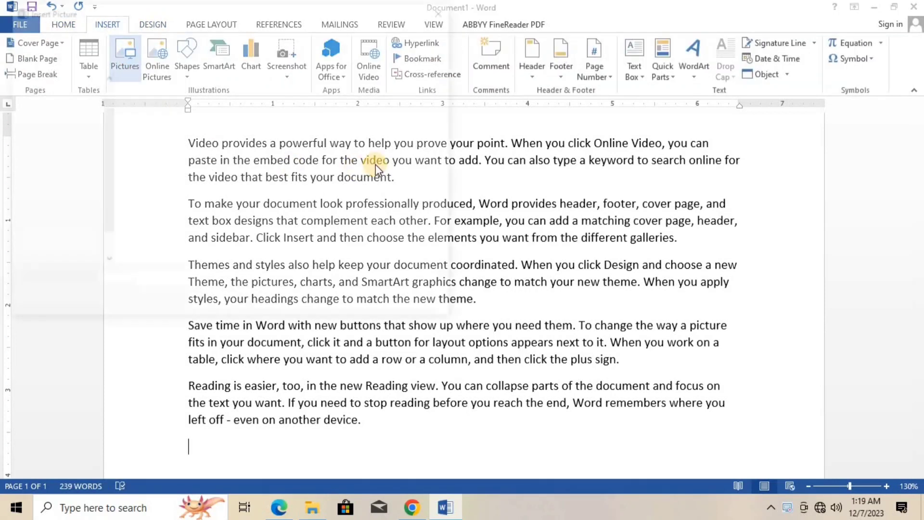
pyautogui.scroll(-1, 93, 249)
pyautogui.click(65, 208)
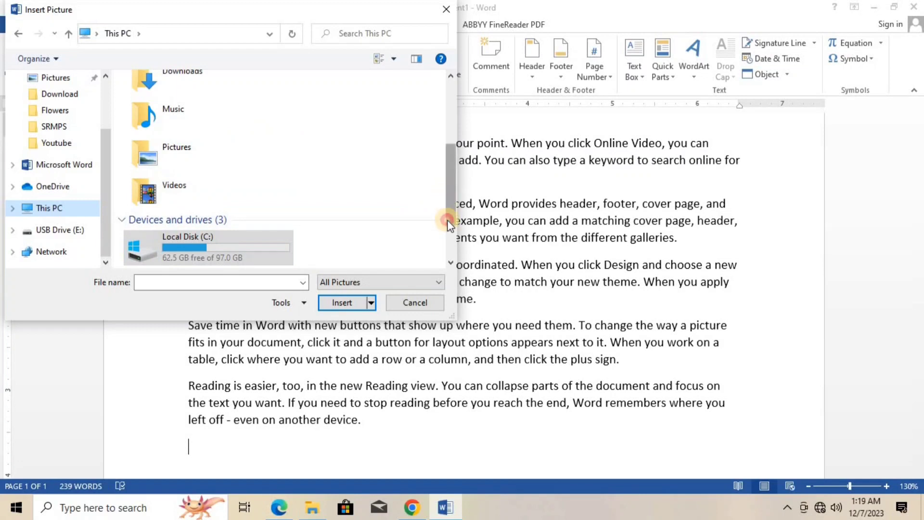
pyautogui.scroll(-2, 441, 211)
pyautogui.doubleClick(213, 205)
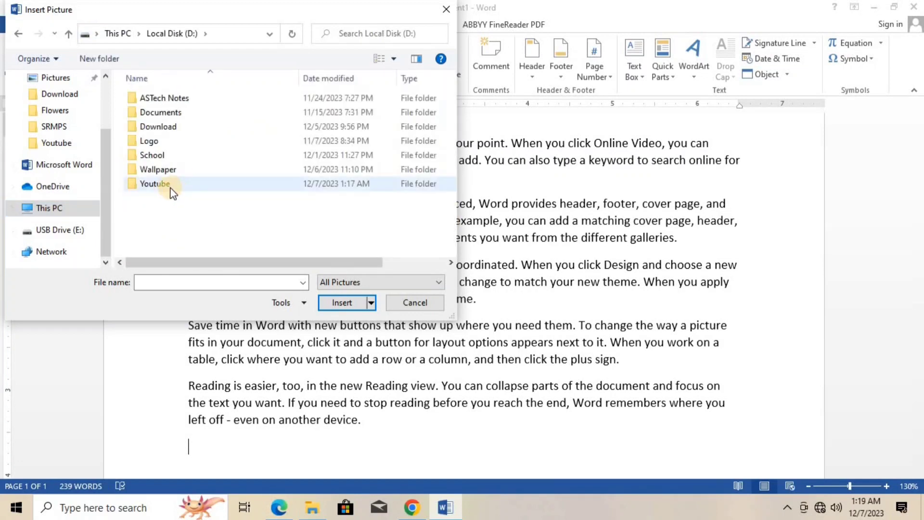
pyautogui.doubleClick(166, 169)
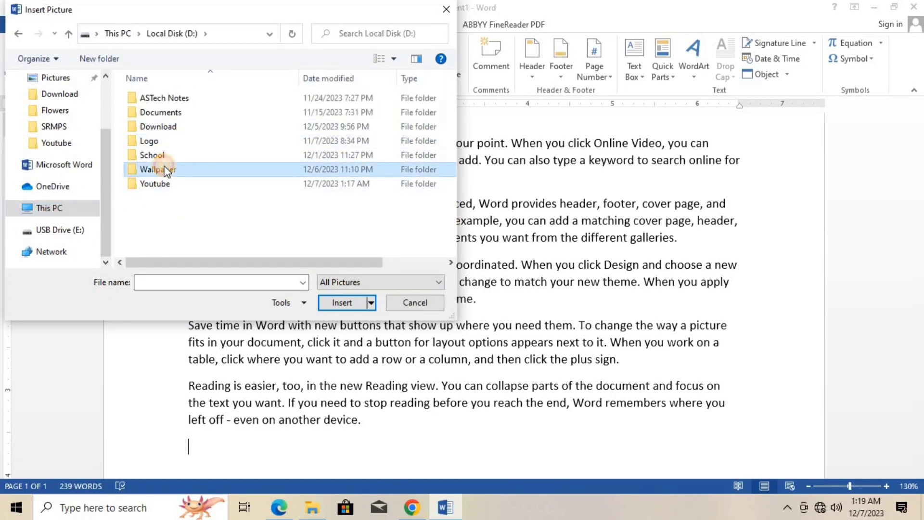
pyautogui.click(169, 142)
pyautogui.click(339, 304)
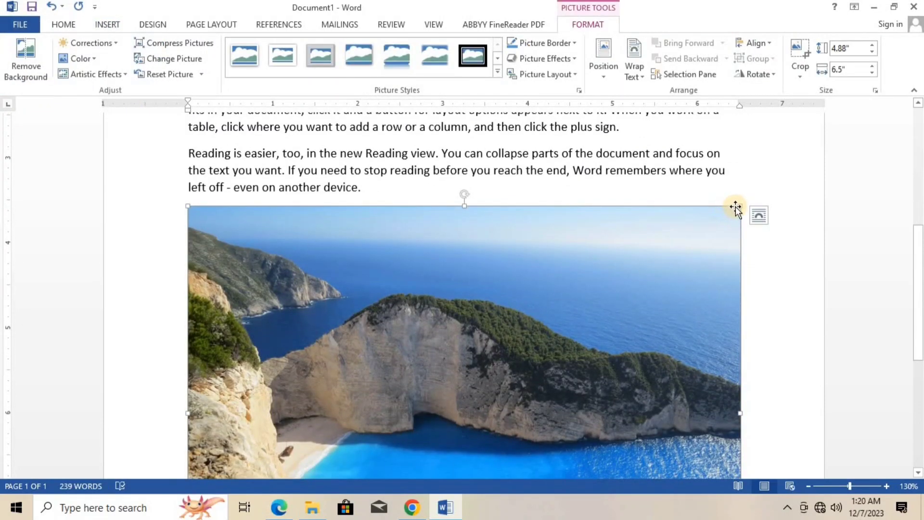
pyautogui.moveTo(740, 205); pyautogui.dragTo(507, 346)
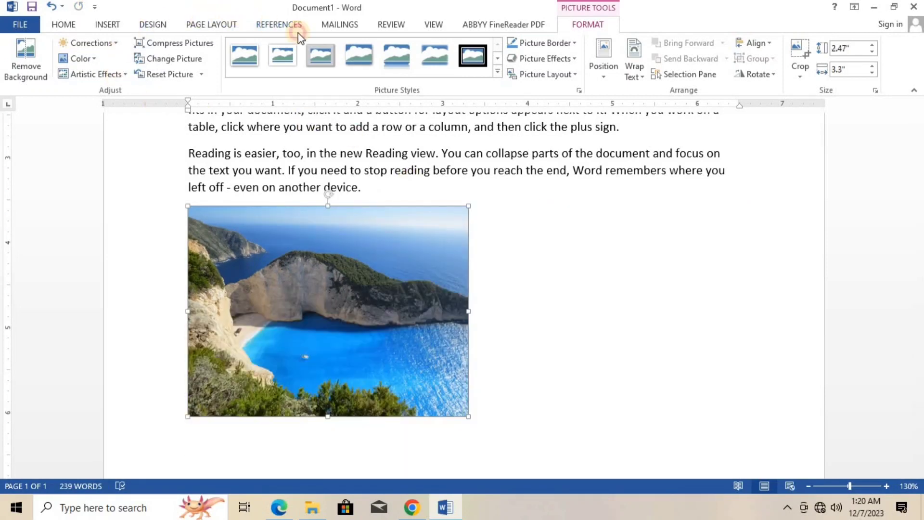
# - Add the caption "Figure 1Nature" below the coastal bay picture, using the Figure label
pyautogui.click(290, 27)
pyautogui.click(381, 74)
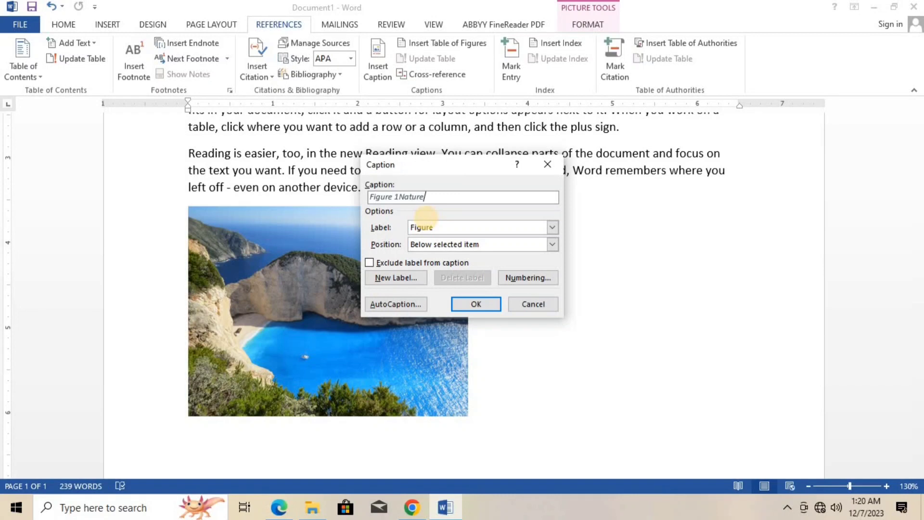
pyautogui.click(472, 305)
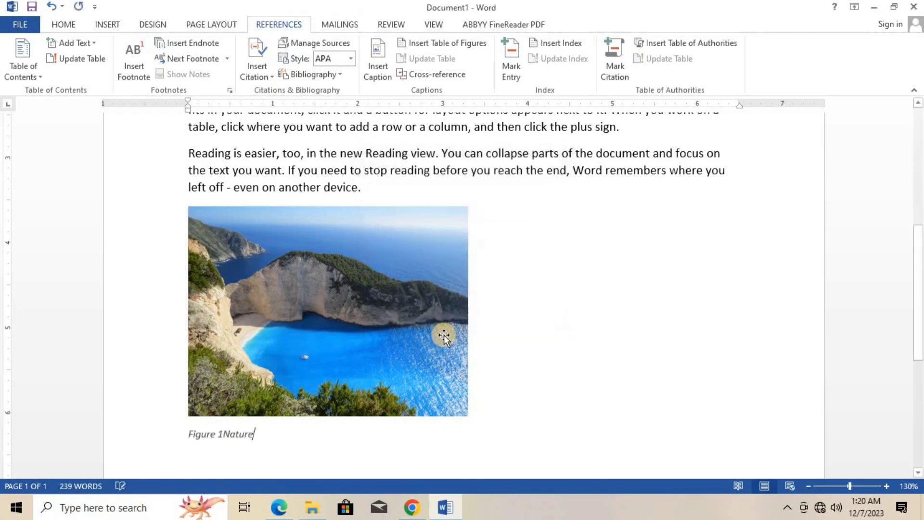
# - Generate five more paragraphs of sample text under the Nature caption with =rand(5)
pyautogui.press('Return')
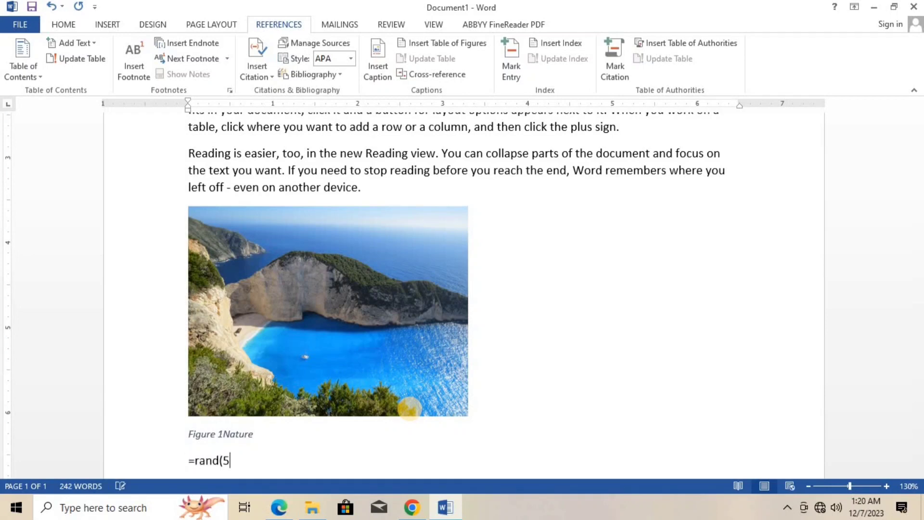
pyautogui.write('=rand(5)')
pyautogui.press('Return')
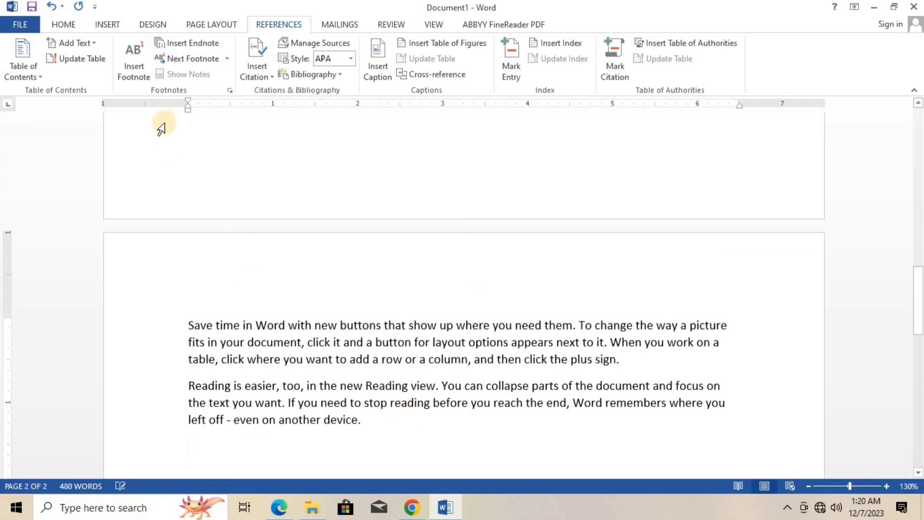
# - Insert wp2601347-krishna-hd-wallpapers-full-size from the Wallpaper God folder after the new text and shrink it to about 3.7" wide
pyautogui.click(107, 24)
pyautogui.click(124, 54)
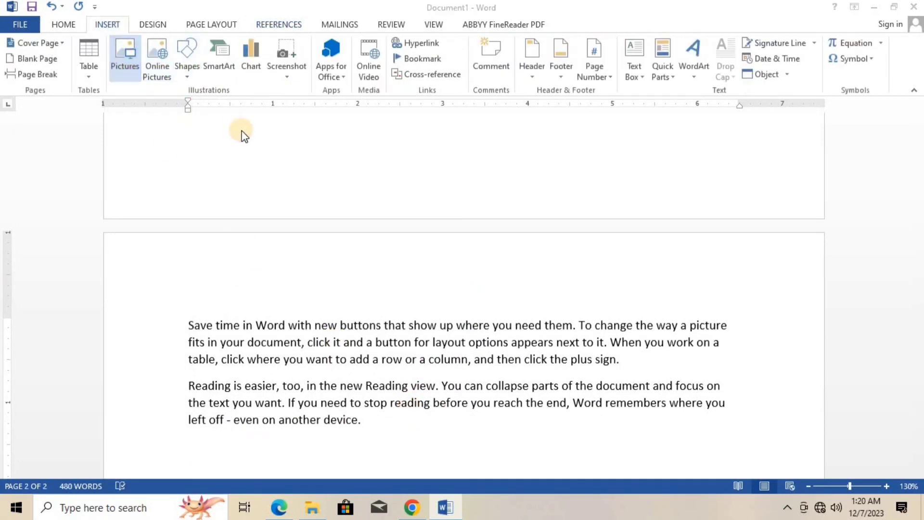
pyautogui.doubleClick(169, 126)
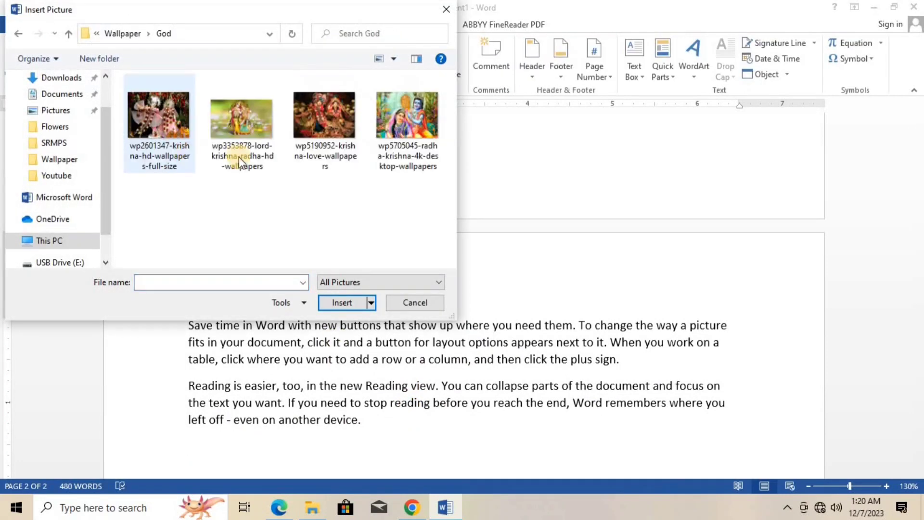
pyautogui.click(323, 123)
pyautogui.click(182, 140)
pyautogui.click(342, 302)
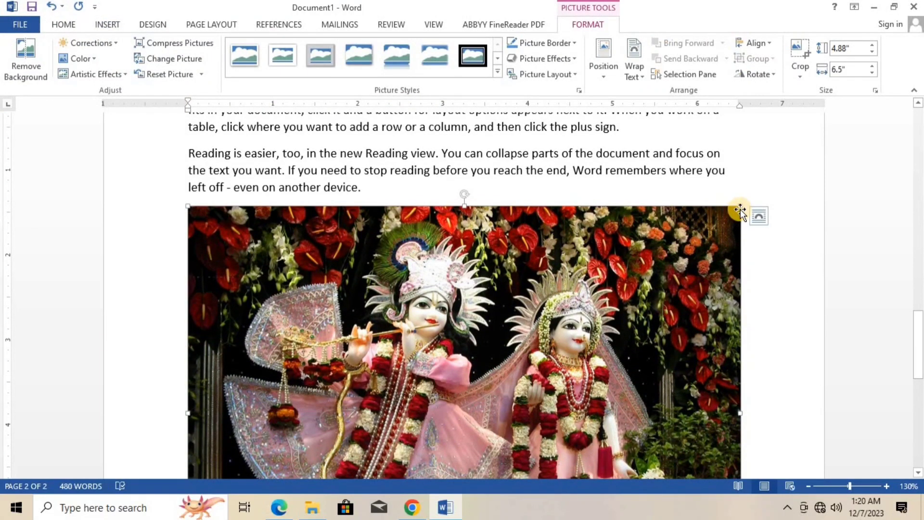
pyautogui.moveTo(741, 208); pyautogui.dragTo(499, 388)
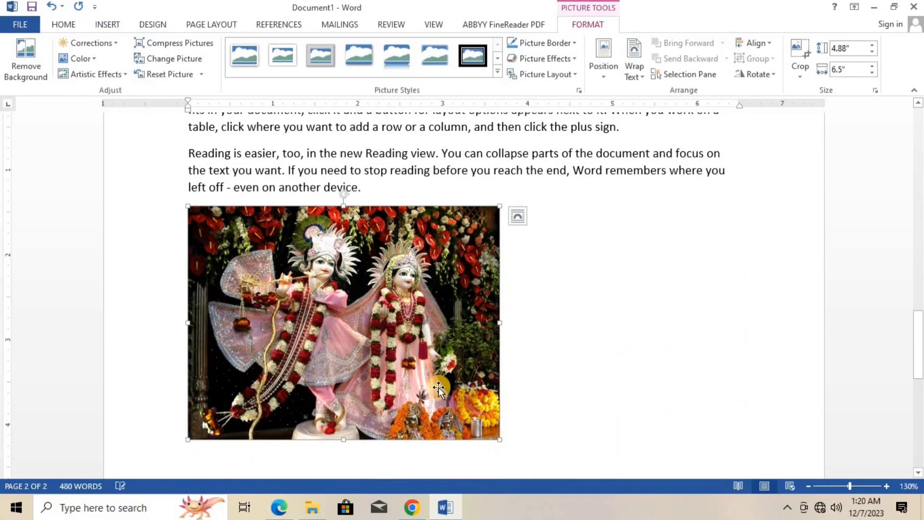
pyautogui.click(162, 27)
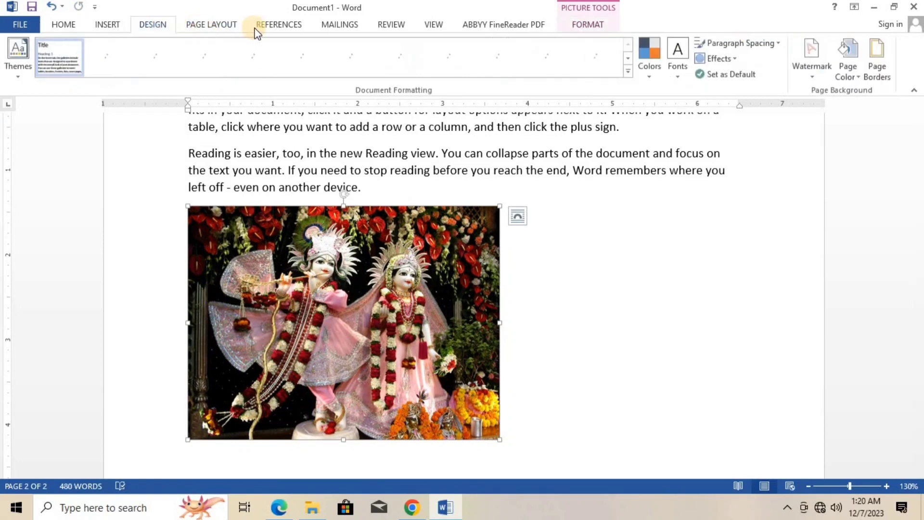
# - Add the caption "Figure 2God" below the selected Krishna picture, using the Figure label
pyautogui.click(284, 25)
pyautogui.click(377, 66)
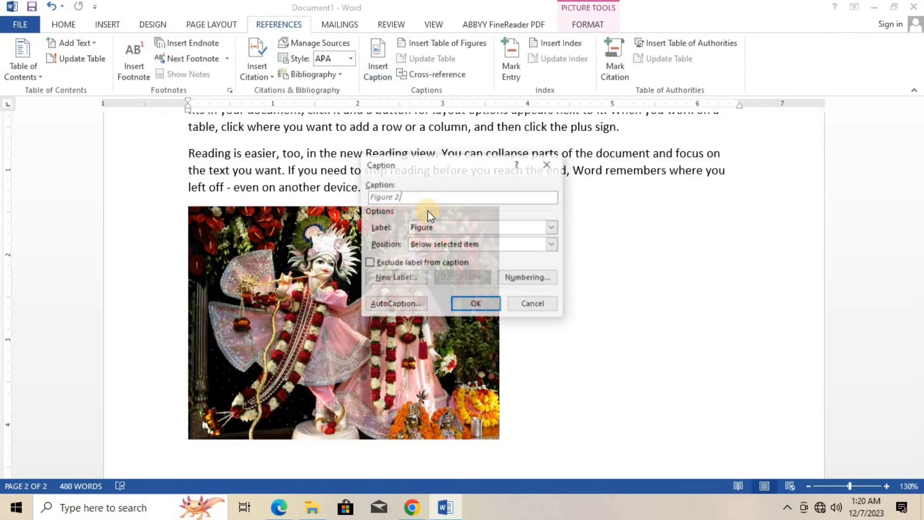
pyautogui.write('God')
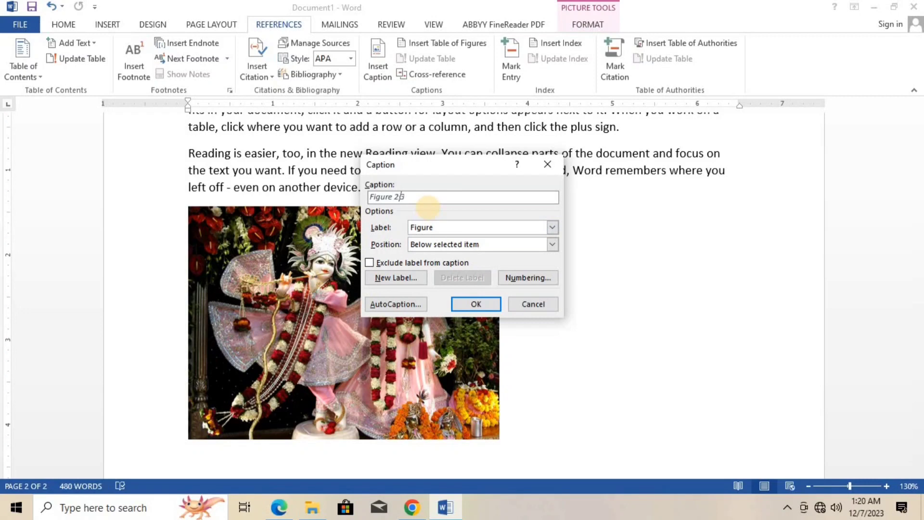
pyautogui.click(470, 304)
# - Generate five more paragraphs of sample text under the God caption with =rand(5)
pyautogui.scroll(-5, 470, 305)
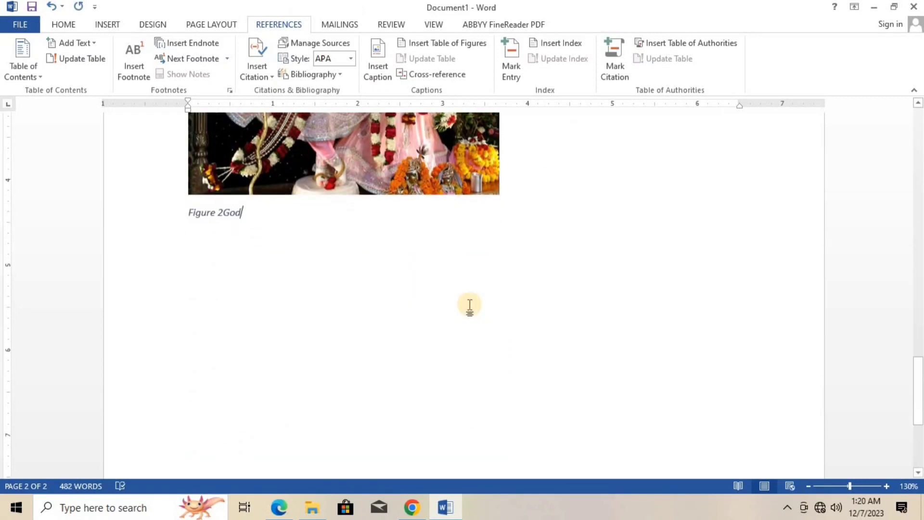
pyautogui.press('Return')
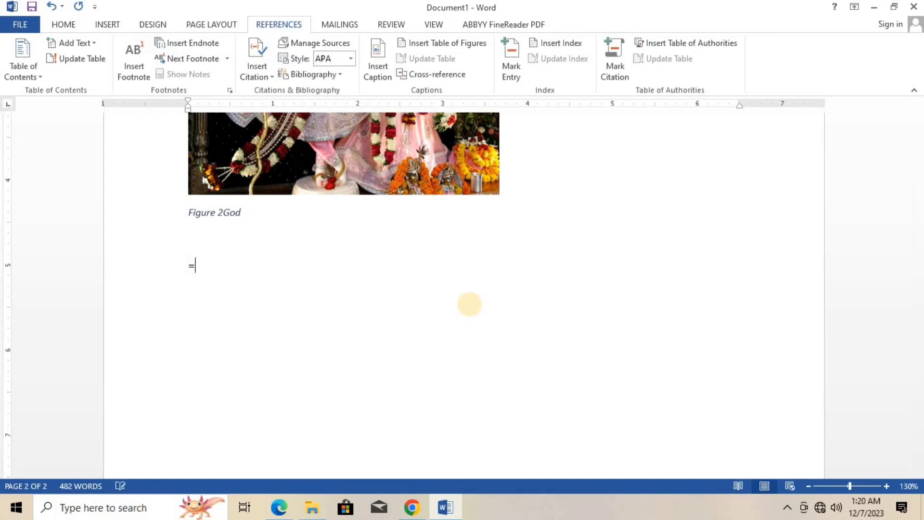
pyautogui.write('=rand(5)')
pyautogui.press('Return')
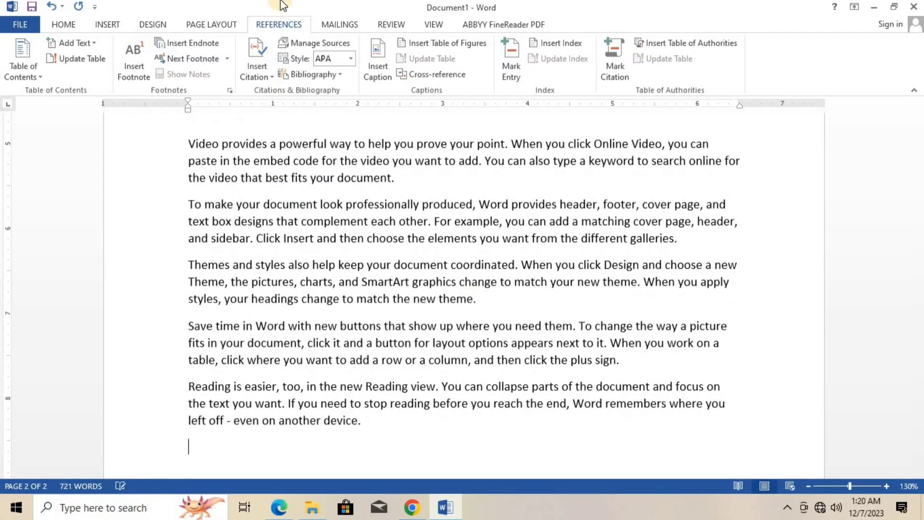
# - Insert the picture 3v19723_2 from the Wallpaper Flowers folder after the new text and shrink it to about 2.04" by 2.72"
pyautogui.click(109, 24)
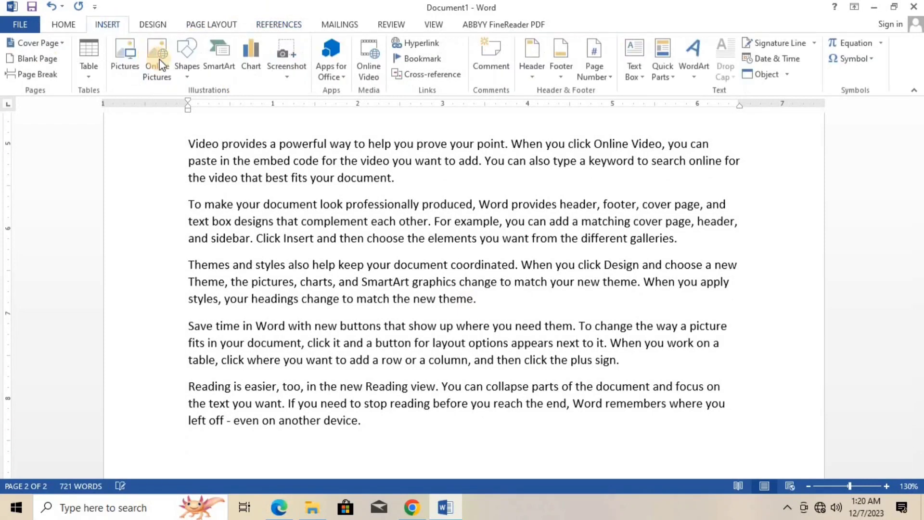
pyautogui.click(125, 54)
pyautogui.click(110, 35)
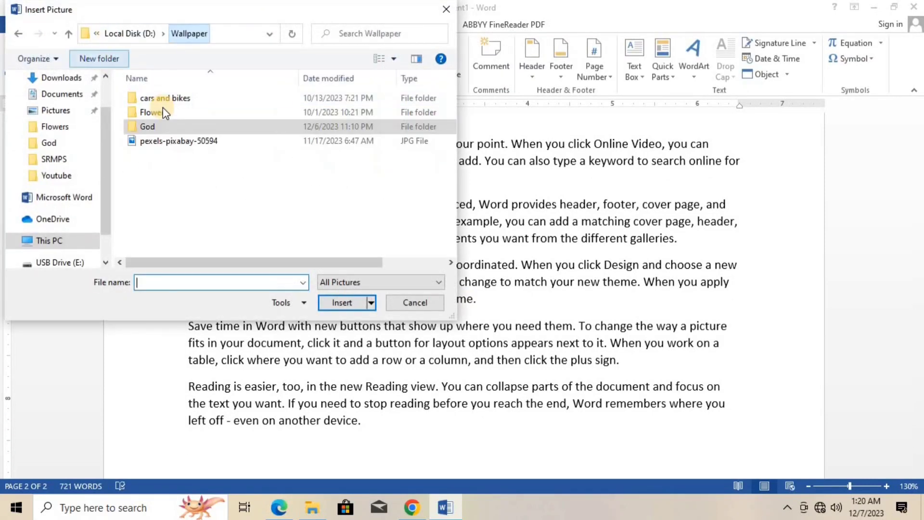
pyautogui.doubleClick(162, 109)
pyautogui.click(176, 173)
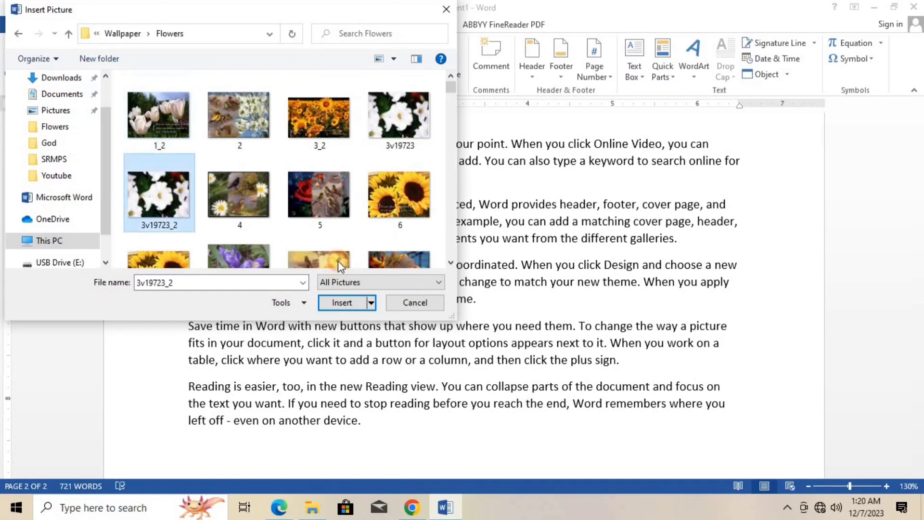
pyautogui.click(343, 301)
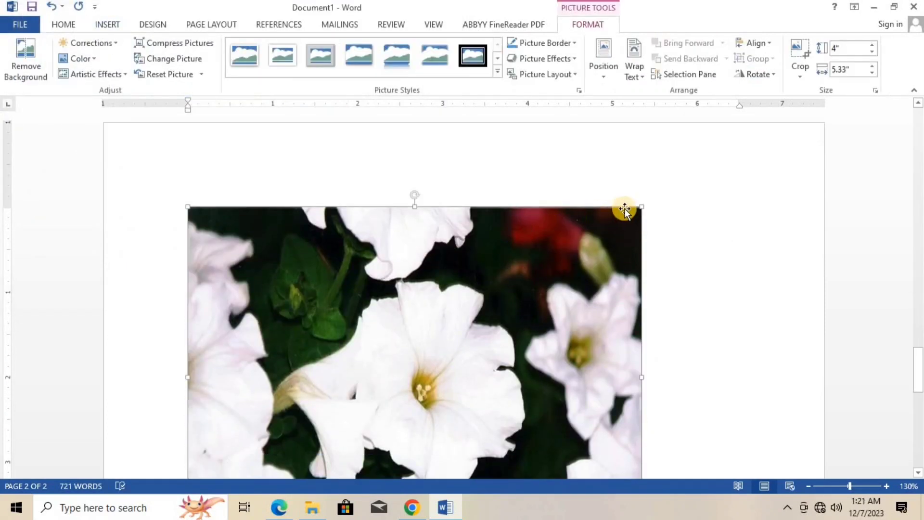
pyautogui.moveTo(641, 207); pyautogui.dragTo(348, 373)
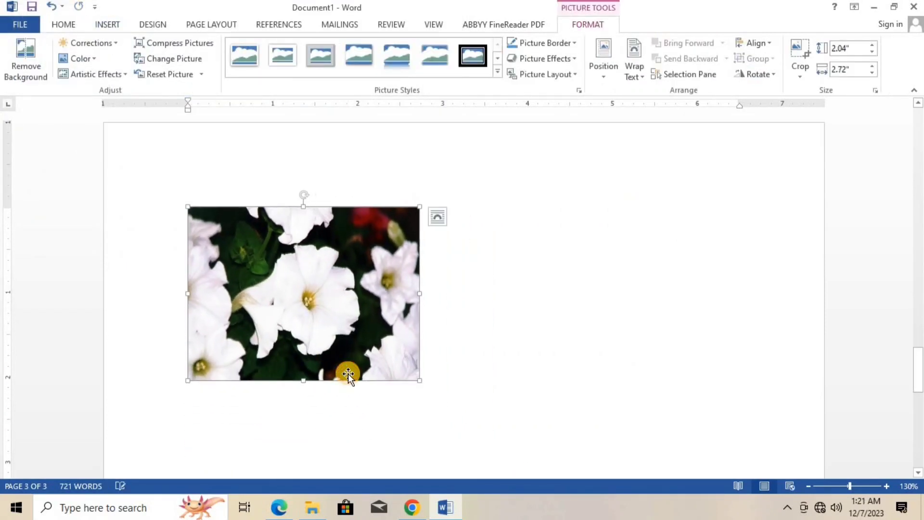
# - Add the caption "Figure 3Flower" below the white flowers picture, using the Figure label
pyautogui.scroll(5, 321, 139)
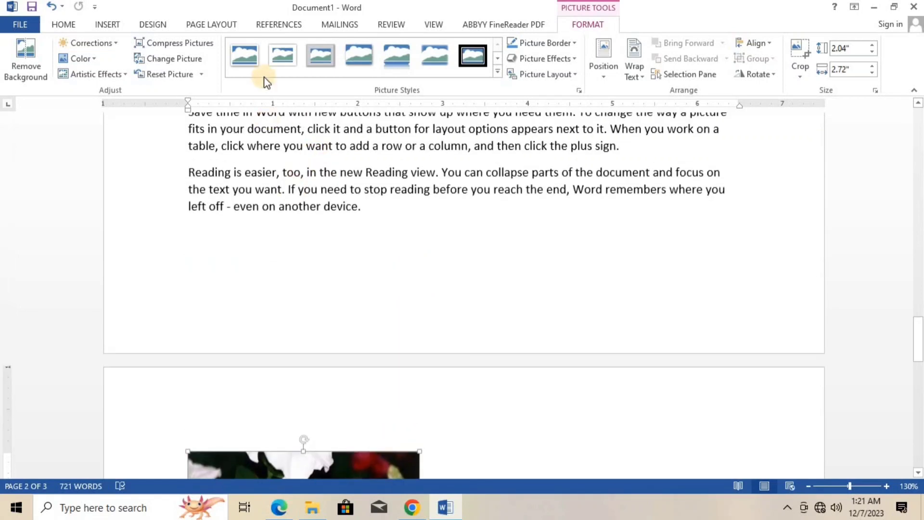
pyautogui.click(279, 24)
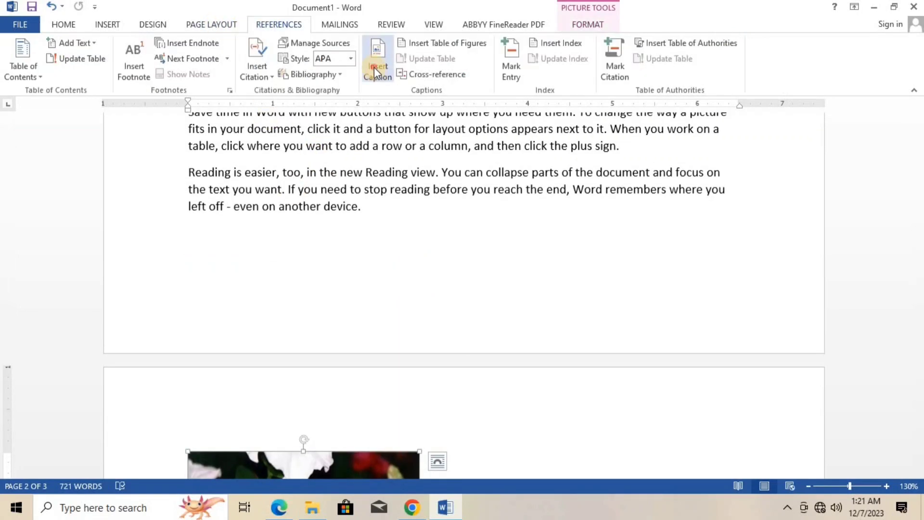
pyautogui.click(377, 67)
pyautogui.write('Flower')
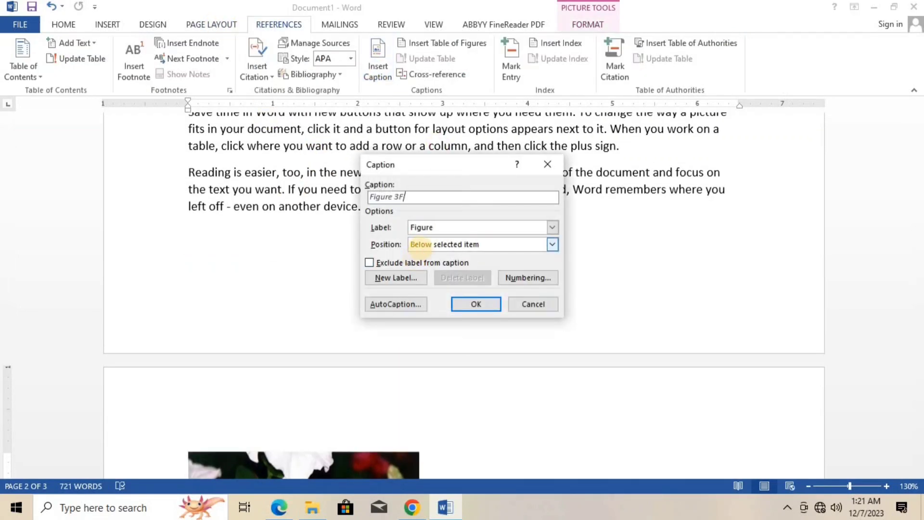
pyautogui.click(475, 304)
# - Insert a table of figures for the Figure label above the first paragraph, with right-aligned page numbers and the From template format
pyautogui.scroll(6, 355, 183)
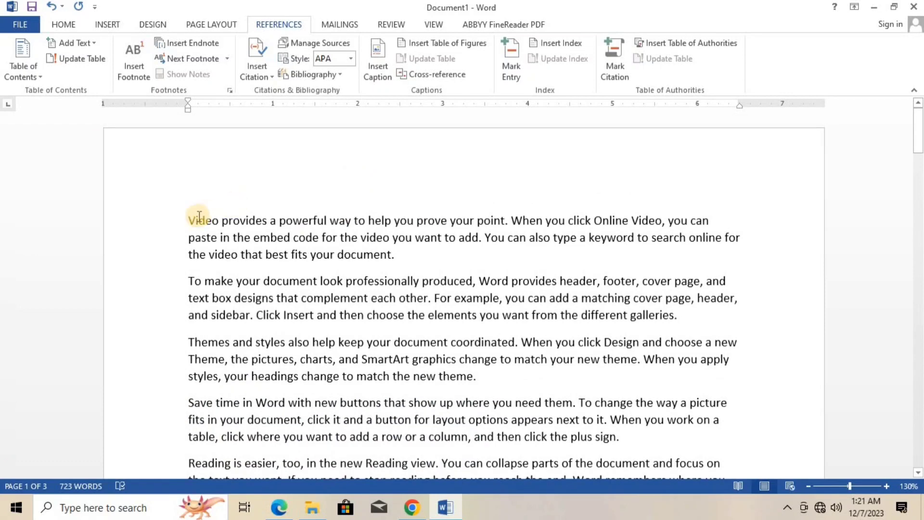
pyautogui.click(188, 220)
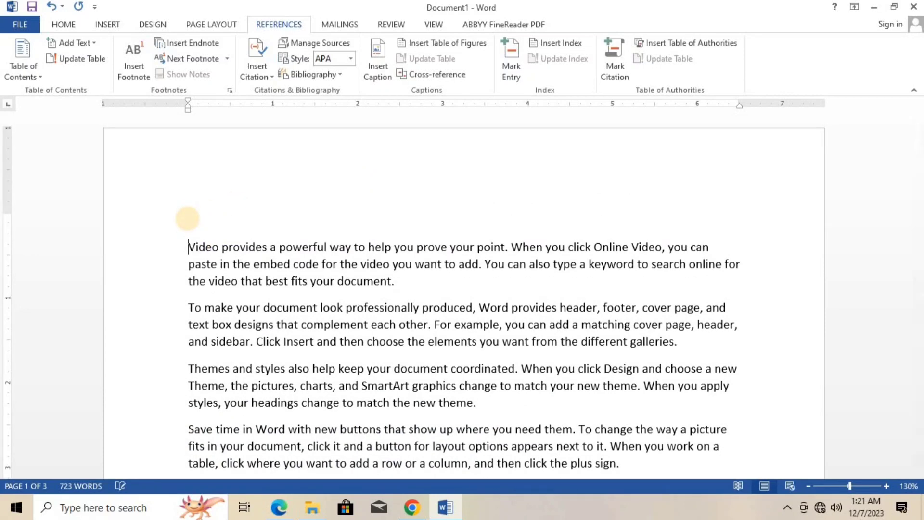
pyautogui.click(435, 44)
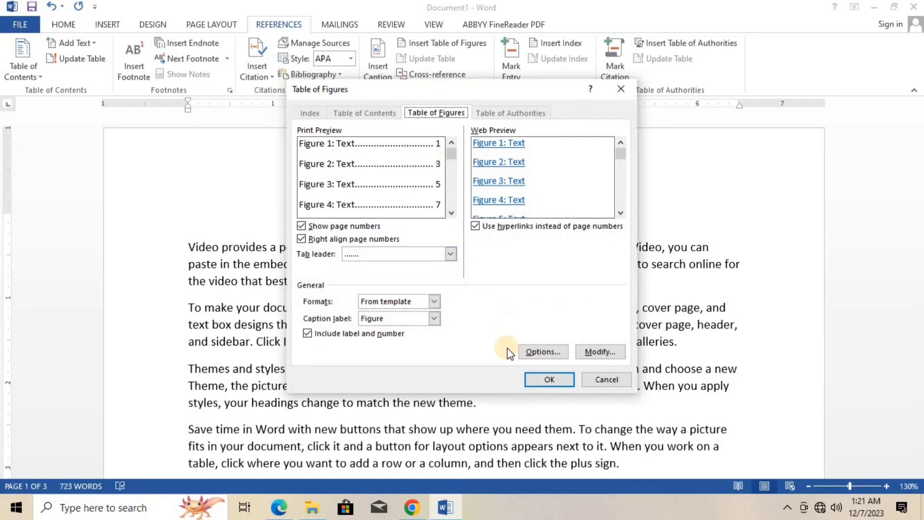
pyautogui.click(550, 379)
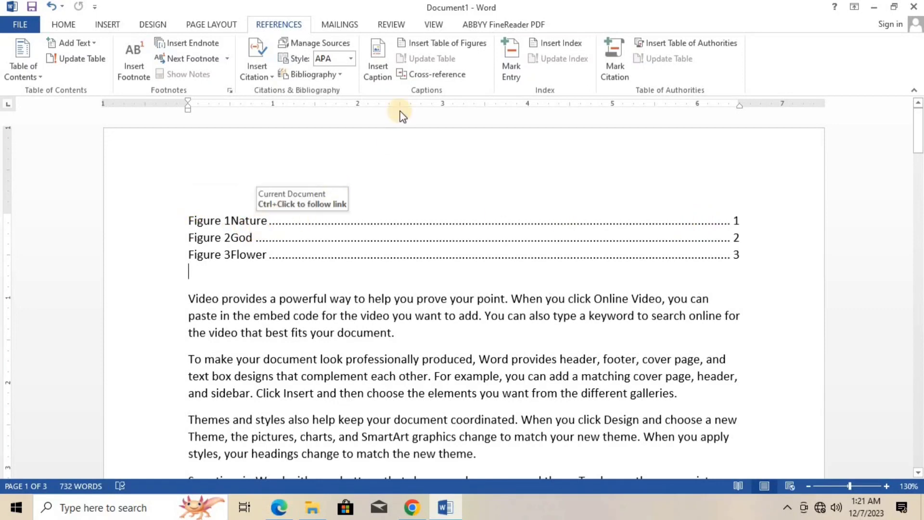
# - Extend the caption under the Krishna picture to read "Figure 2God (Radha Krishna)"
pyautogui.click(272, 277)
pyautogui.scroll(-15, 265, 270)
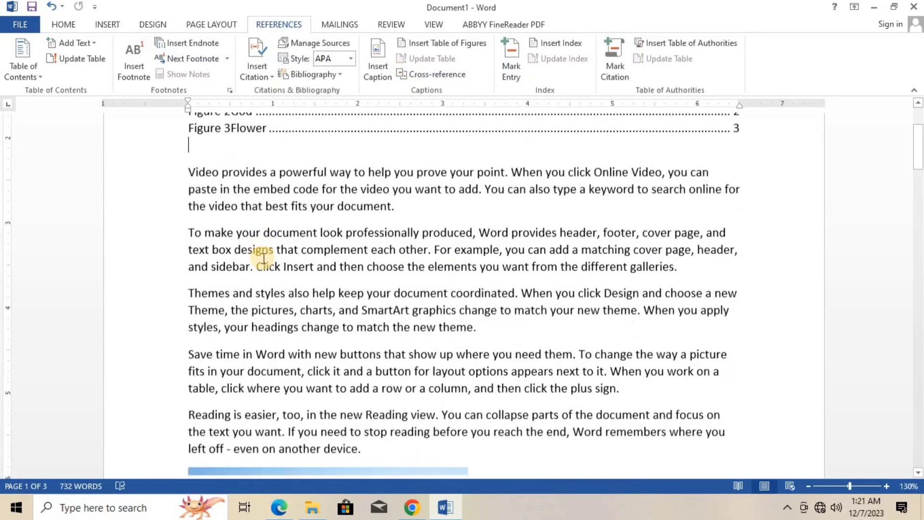
pyautogui.scroll(-15, 261, 259)
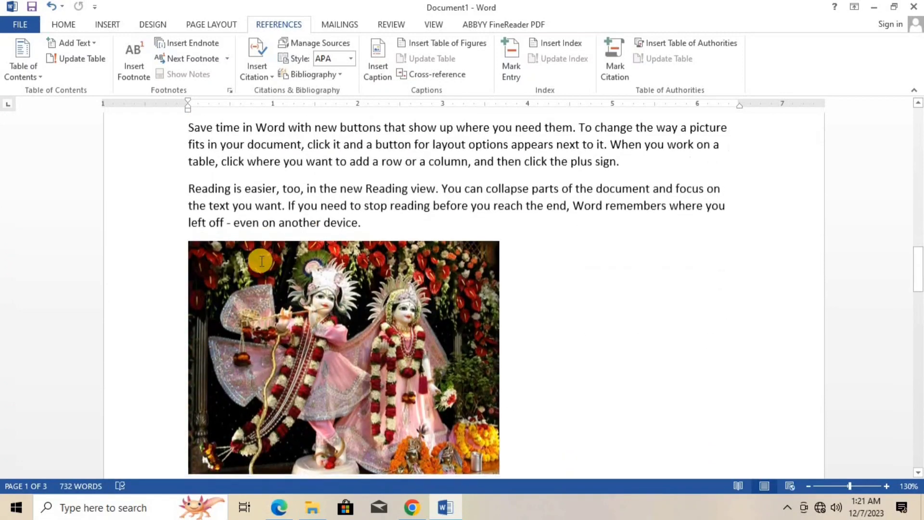
pyautogui.click(257, 257)
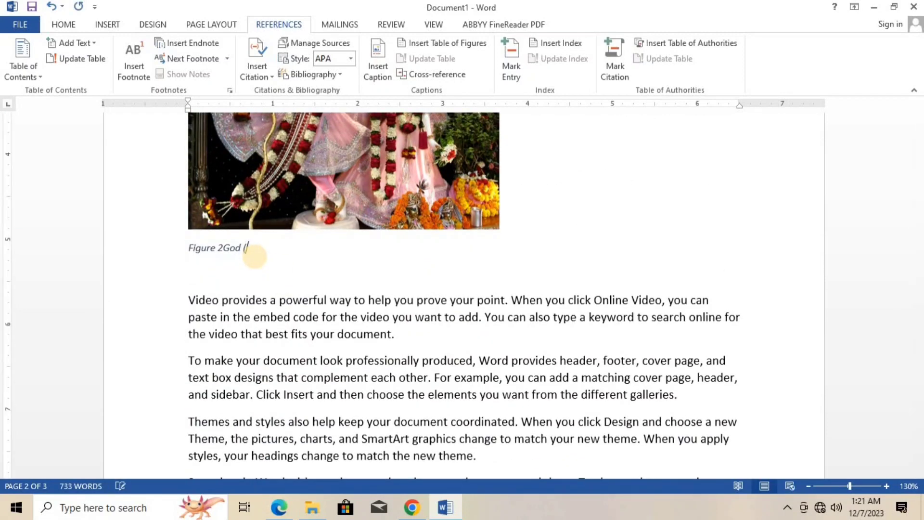
pyautogui.write('(Radha ')
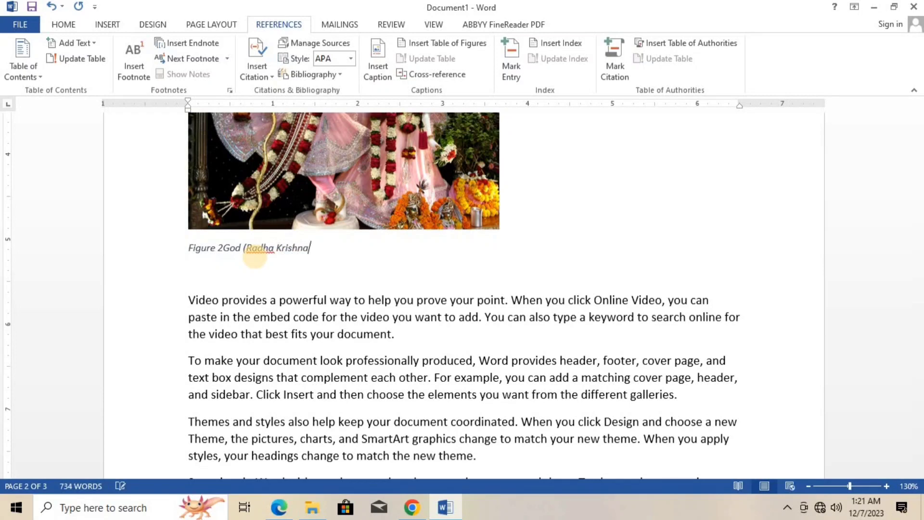
pyautogui.write('Krishna)')
# - Update the entire table of figures at the start of the document to pick up the edited caption
pyautogui.scroll(-10, 314, 204)
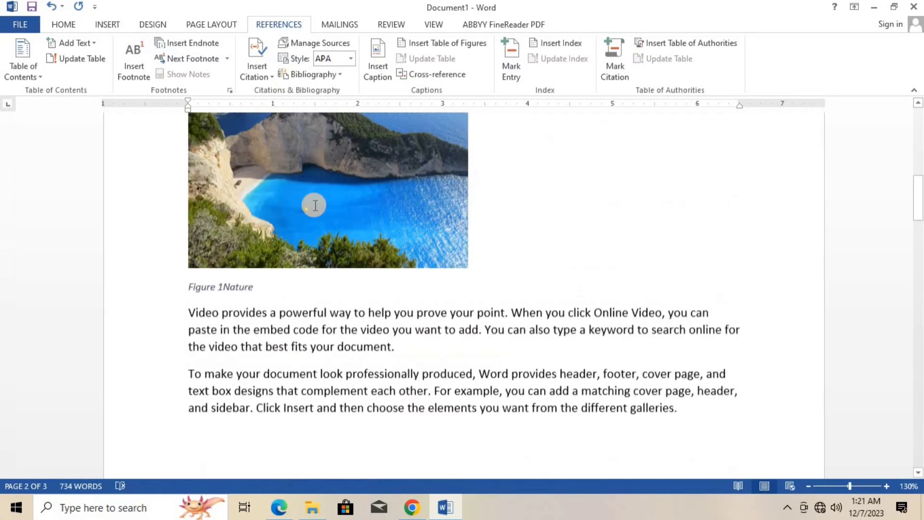
pyautogui.scroll(5, 316, 206)
pyautogui.scroll(5, 316, 206)
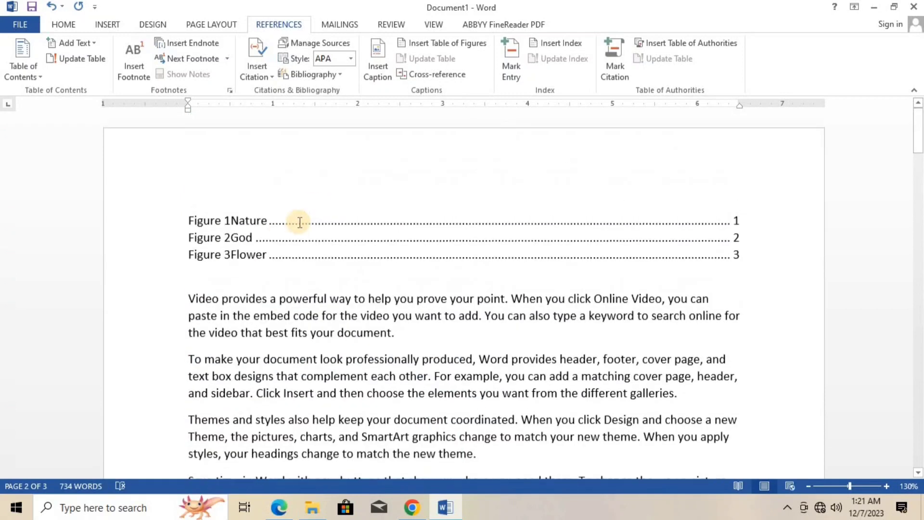
pyautogui.click(277, 242)
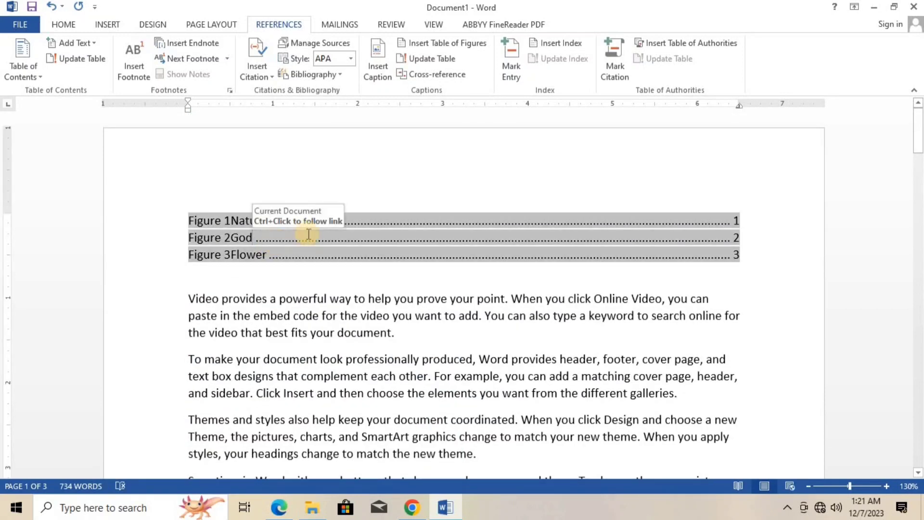
pyautogui.click(351, 269)
pyautogui.click(350, 248)
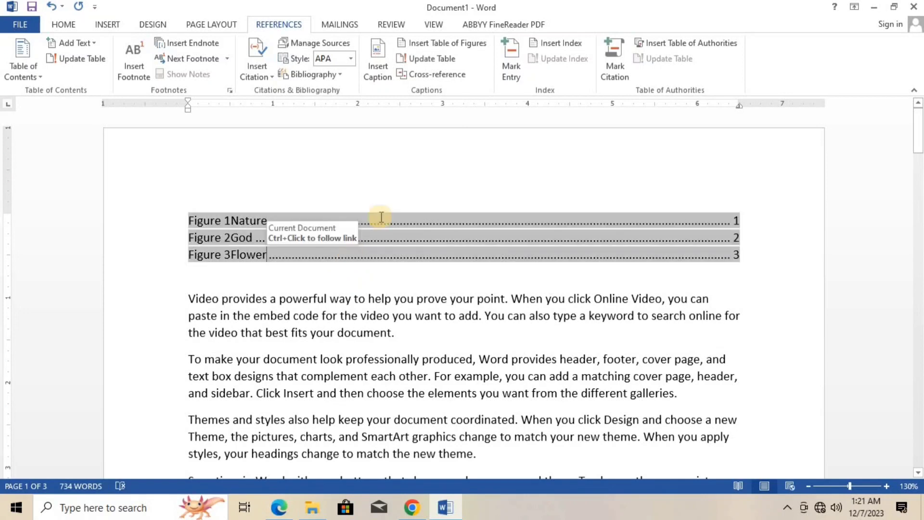
pyautogui.click(442, 61)
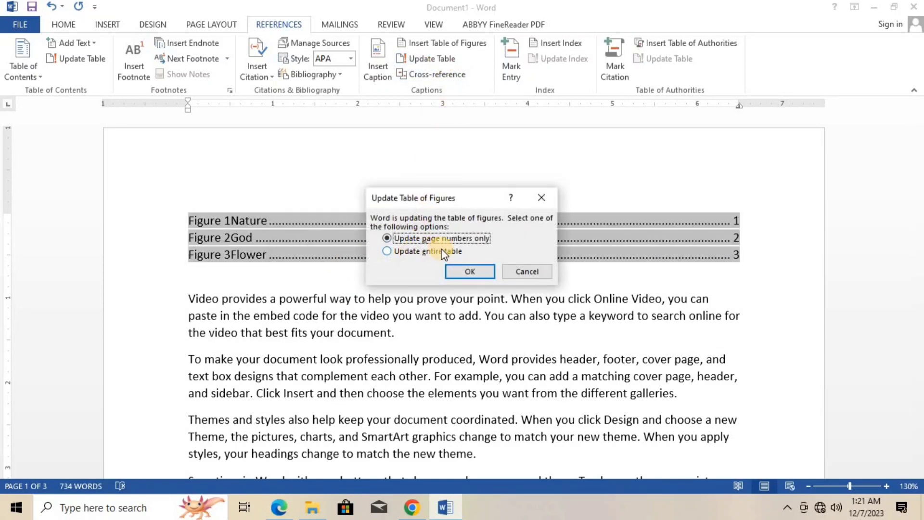
pyautogui.click(394, 253)
pyautogui.click(460, 269)
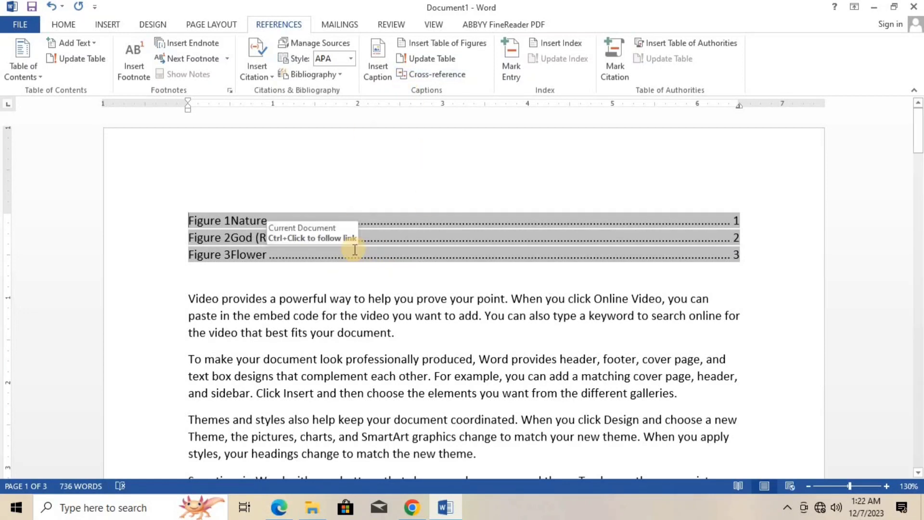
# - Add a blank line below the table of figures and insert a table with two columns and three rows there
pyautogui.click(403, 275)
pyautogui.press('Return')
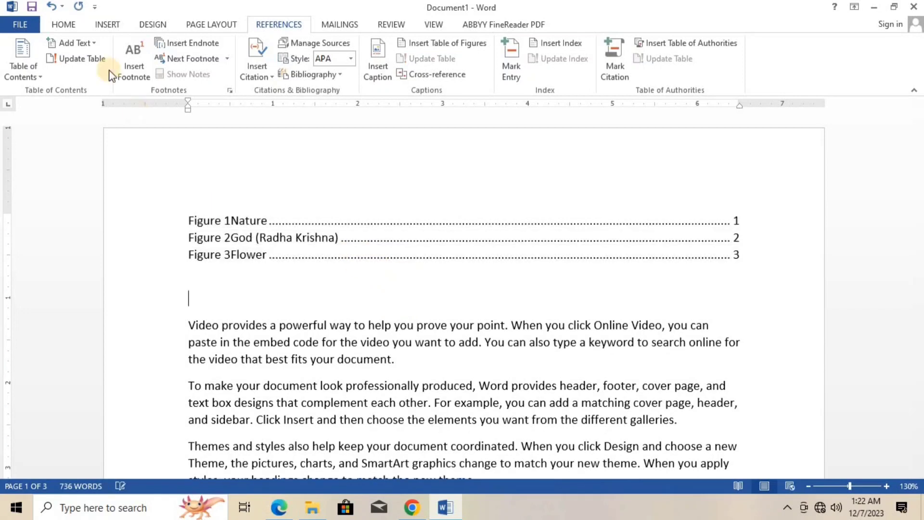
pyautogui.click(113, 26)
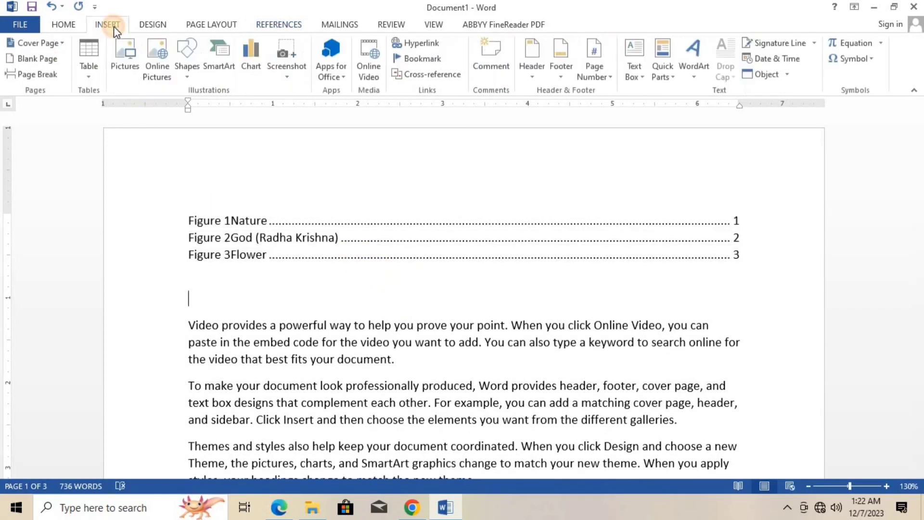
pyautogui.click(89, 66)
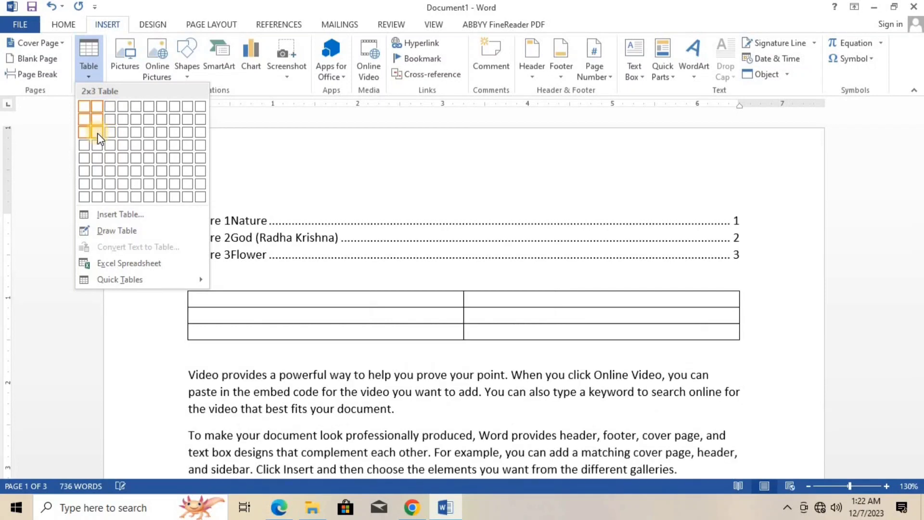
pyautogui.click(97, 133)
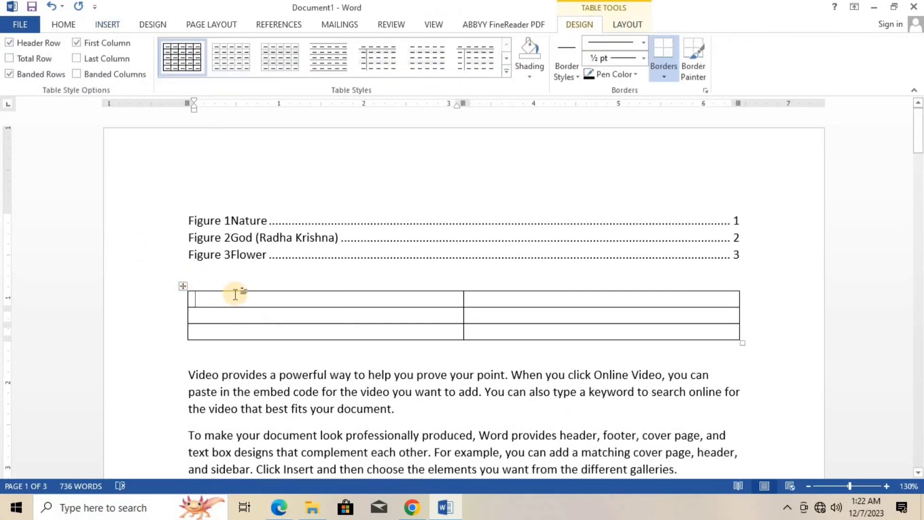
# - Enter the headings "Figure Name" and "Figure Link" in the new table's first row and move to the first cell below
pyautogui.write('Fi')
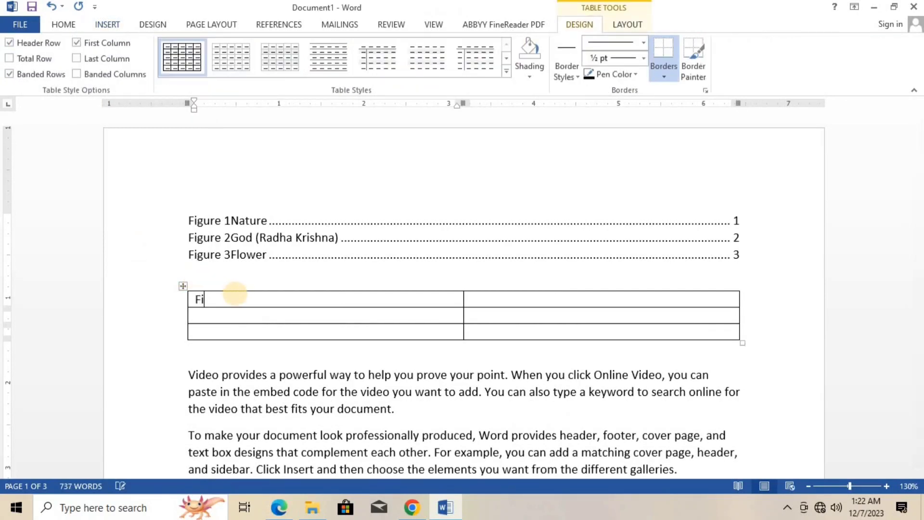
pyautogui.write('gure Name')
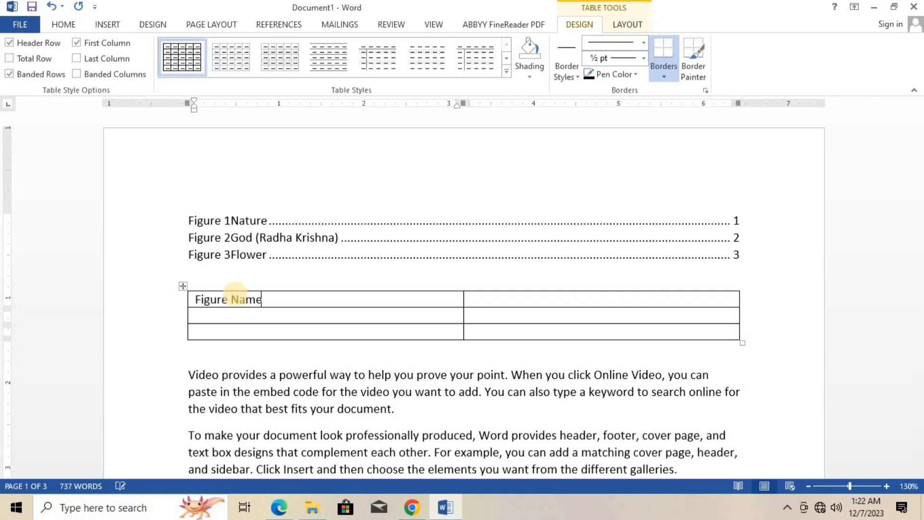
pyautogui.press('Tab')
pyautogui.write('Figu')
pyautogui.press('BackSpace')
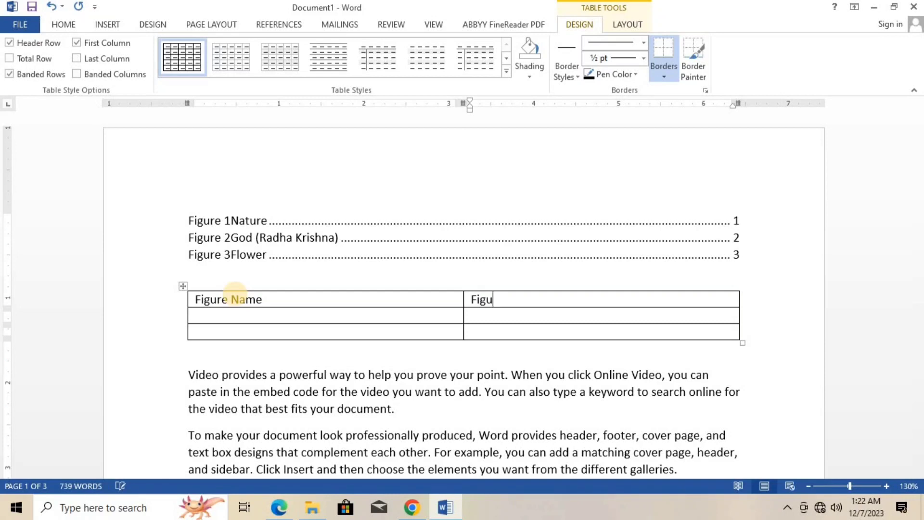
pyautogui.write('ure Link')
pyautogui.click(199, 313)
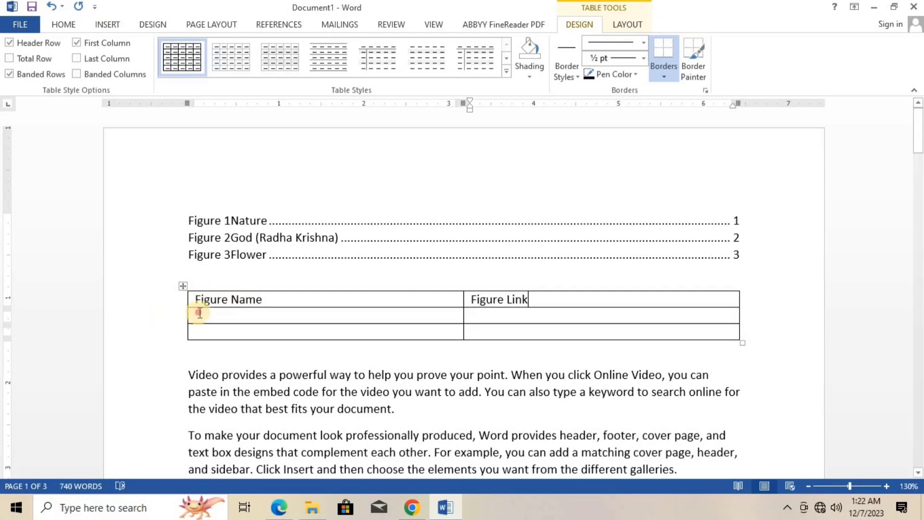
# - Fill the Figure Name column with "Nature", "God" and "Flower", adding a row to the table for the last name
pyautogui.write('Nam')
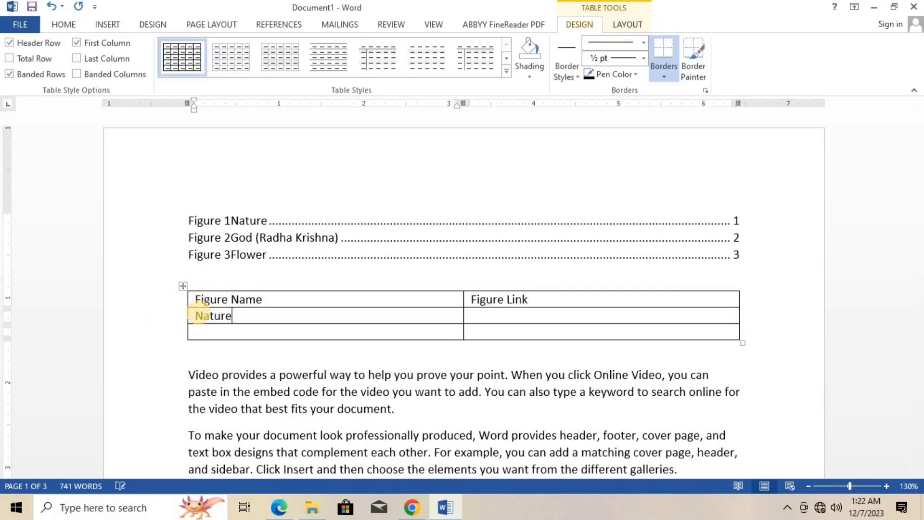
pyautogui.press('Down')
pyautogui.write('Go')
pyautogui.press('Tab')
pyautogui.press('Tab')
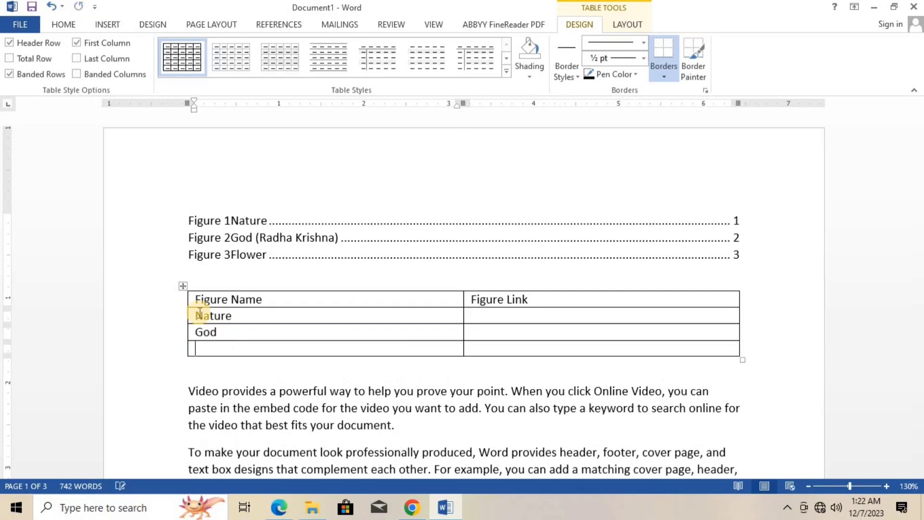
pyautogui.write('Flower')
# - Insert a hyperlinked Figure cross-reference to the entire caption of Figure 1Nature in the Figure Link cell beside Nature
pyautogui.click(475, 315)
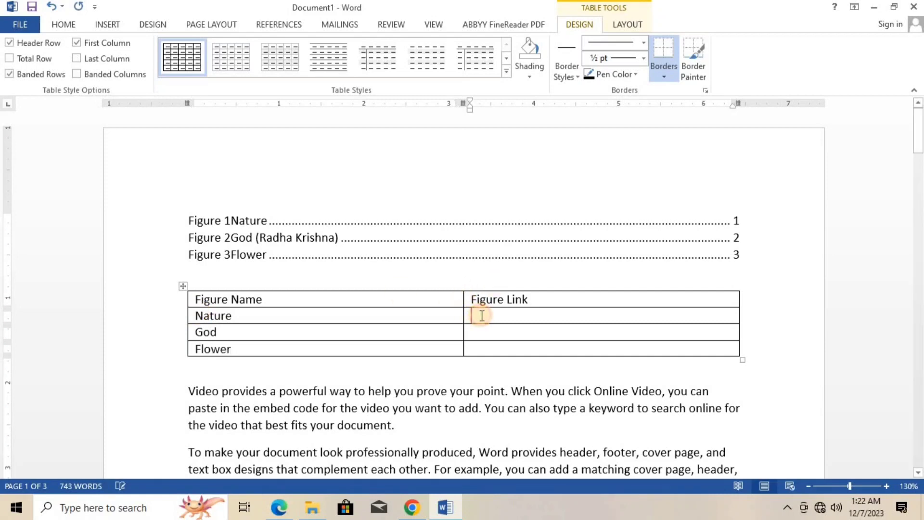
pyautogui.click(278, 25)
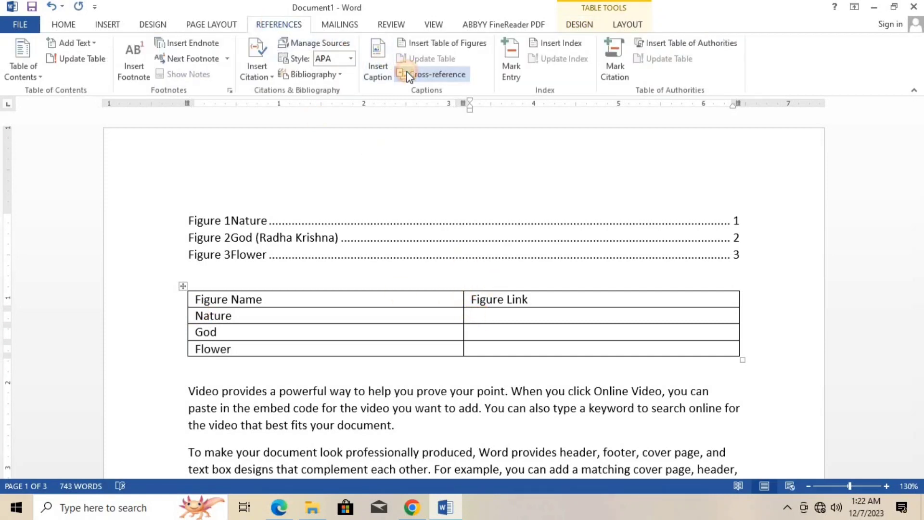
pyautogui.click(409, 74)
pyautogui.click(227, 178)
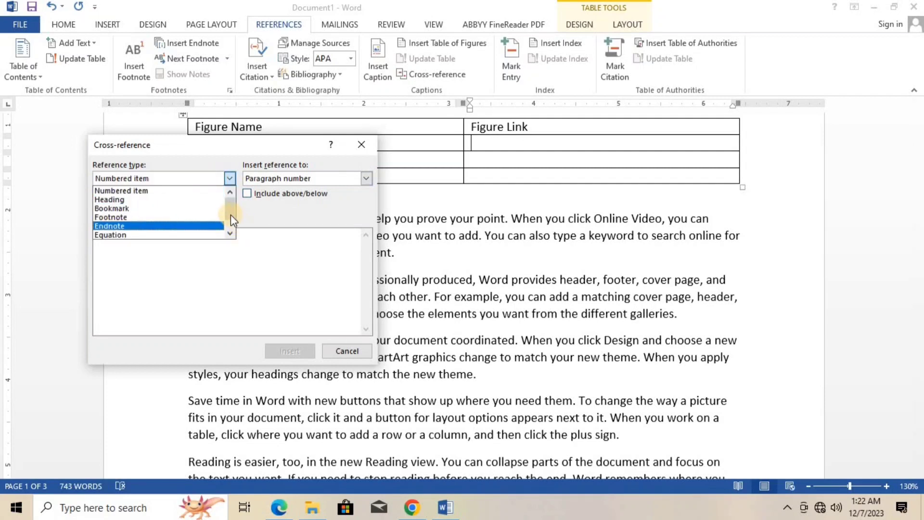
pyautogui.scroll(-2, 229, 225)
pyautogui.click(149, 224)
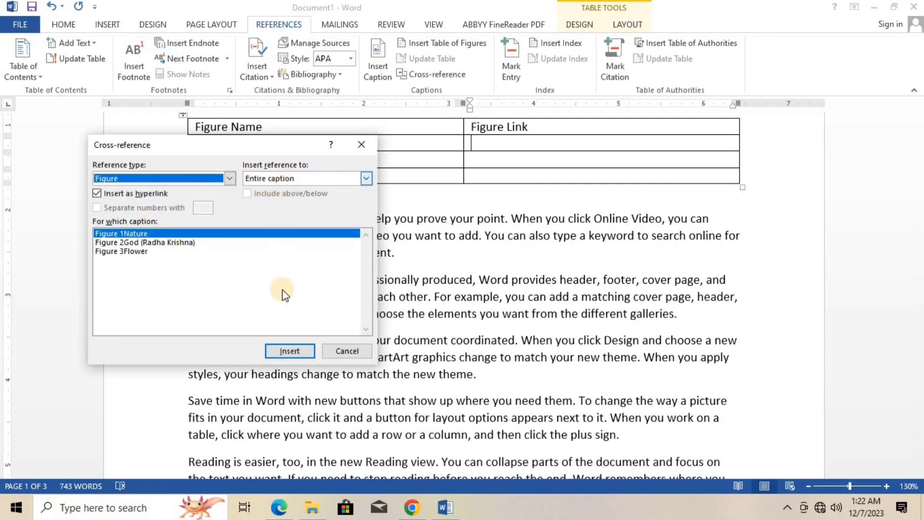
pyautogui.click(290, 351)
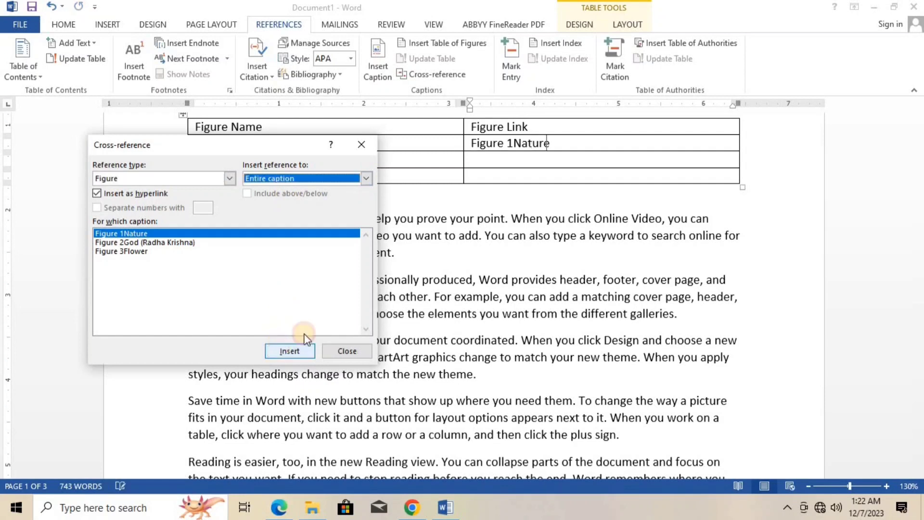
# - Insert a cross-reference to Figure 2God (Radha Krishna) beside God, using only the label and number
pyautogui.click(477, 162)
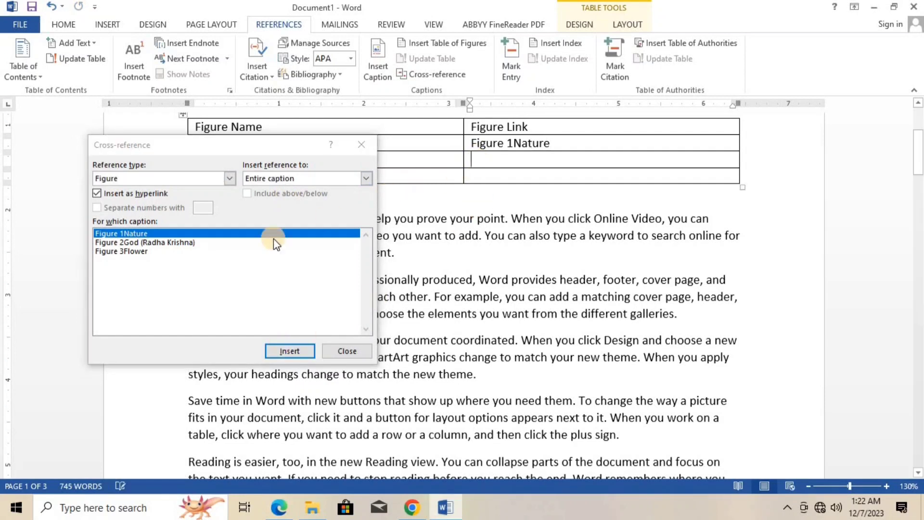
pyautogui.click(183, 242)
pyautogui.click(290, 182)
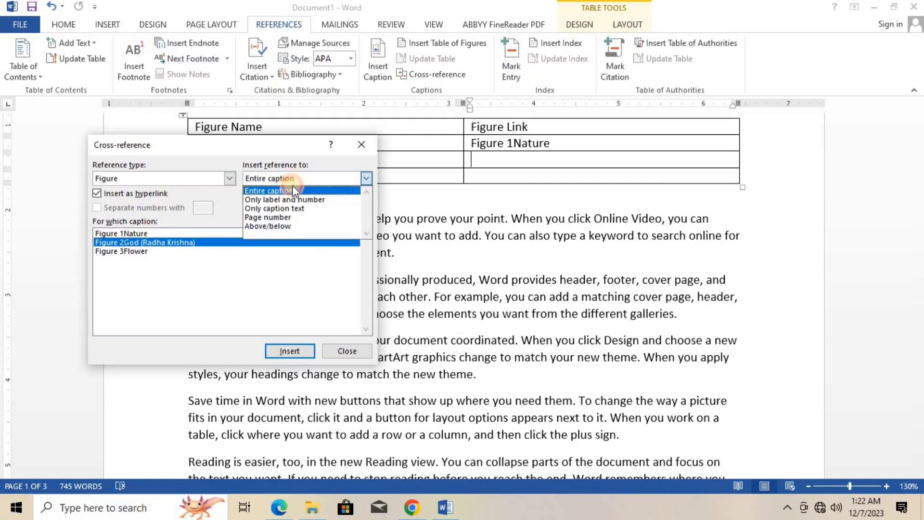
pyautogui.click(290, 201)
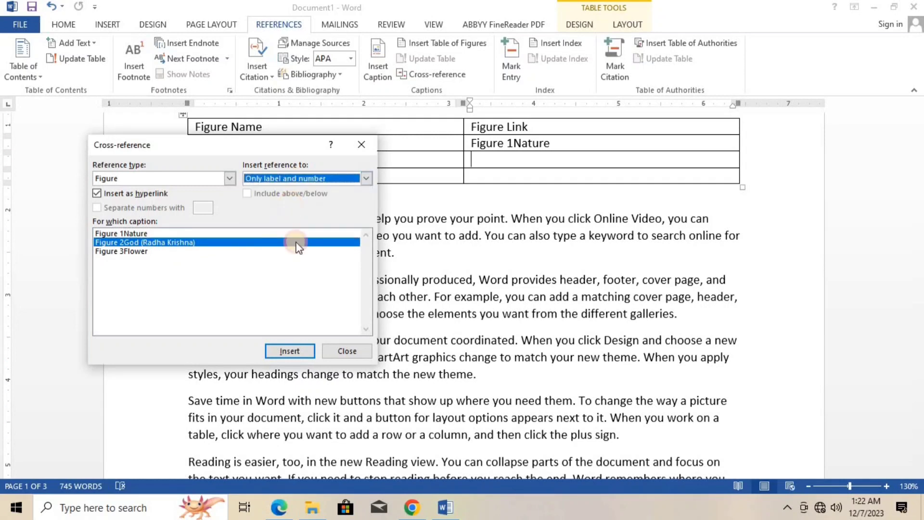
pyautogui.click(291, 351)
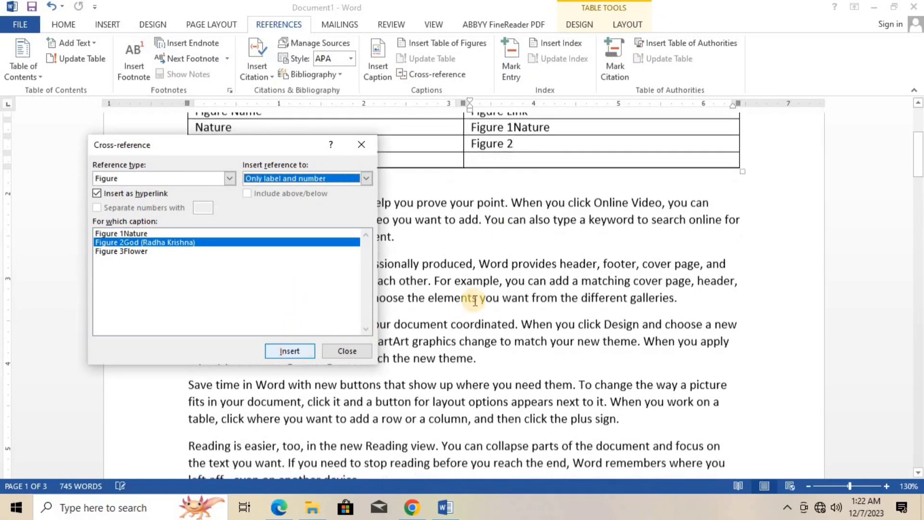
# - Insert a cross-reference to Figure 3Flower beside Flower using only the caption text, and close the Cross-reference dialog
pyautogui.click(492, 162)
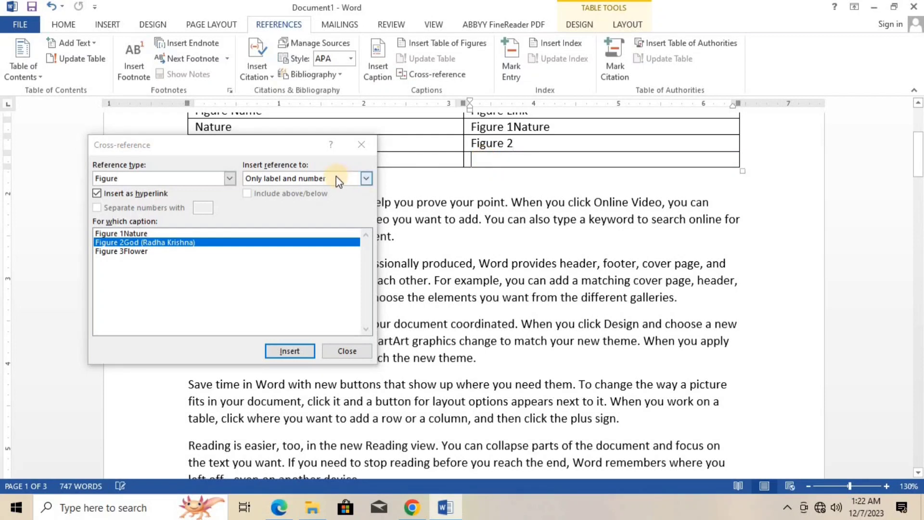
pyautogui.click(147, 252)
pyautogui.click(288, 178)
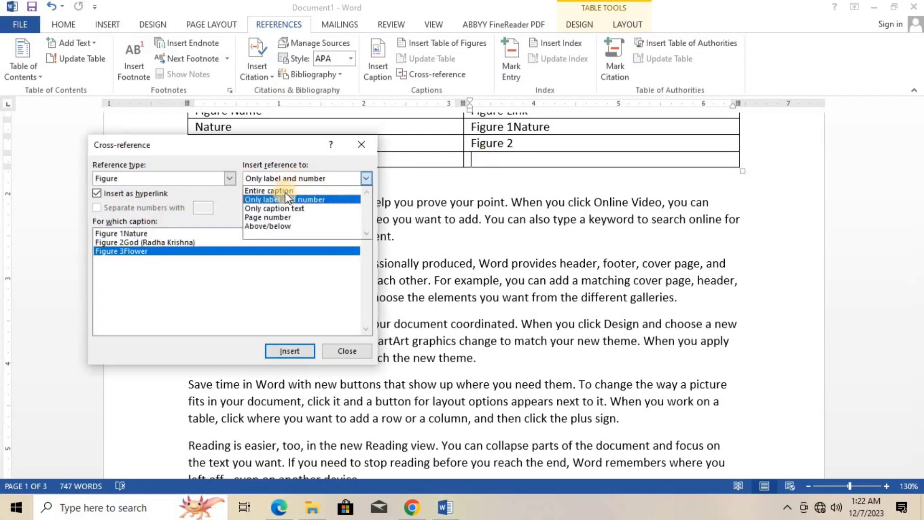
pyautogui.click(278, 208)
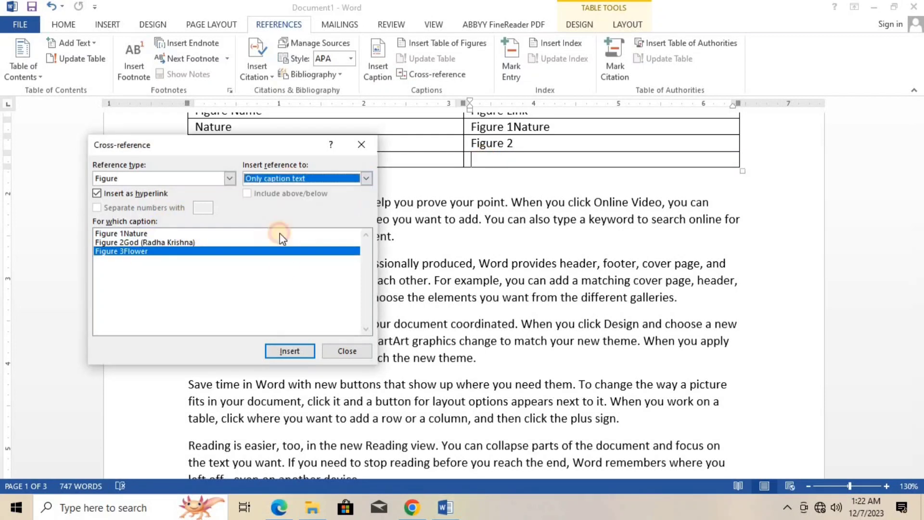
pyautogui.click(289, 351)
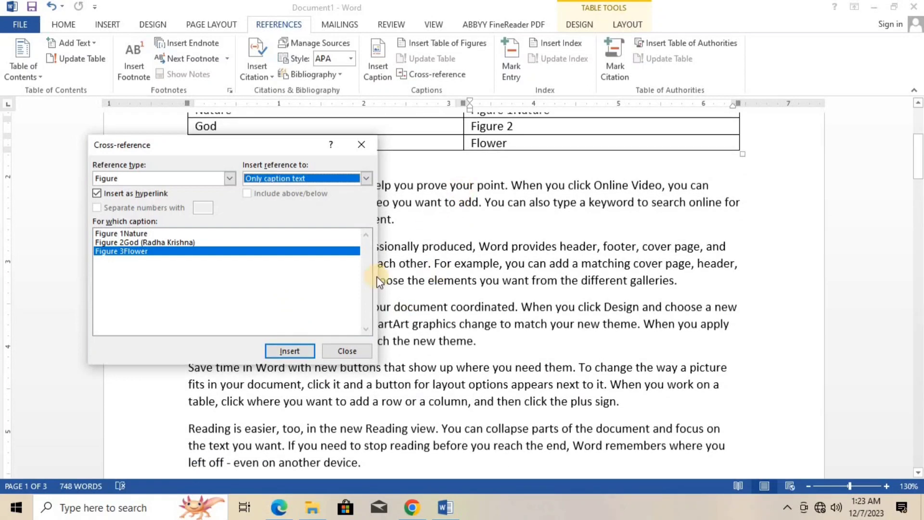
pyautogui.click(345, 351)
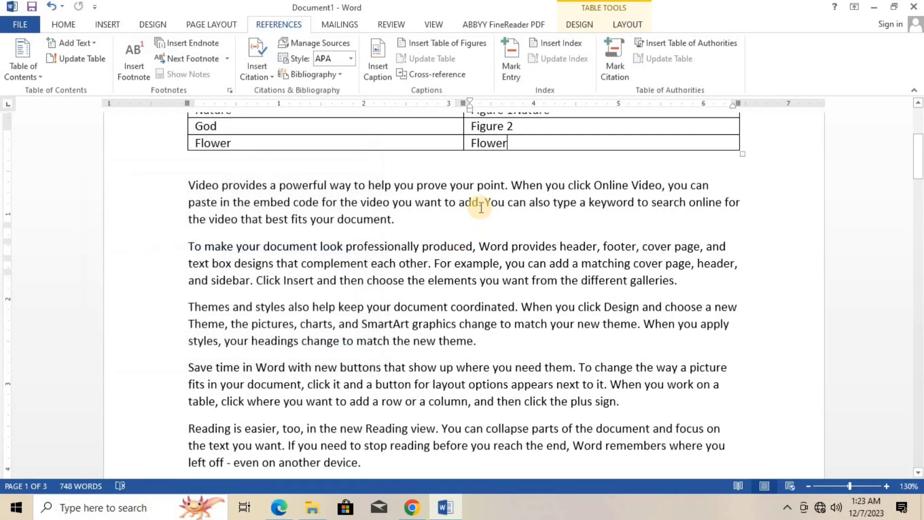
# - Follow the Nature and God cross-references in the Figure Link column to their figures, returning to the table after each
pyautogui.scroll(5, 479, 202)
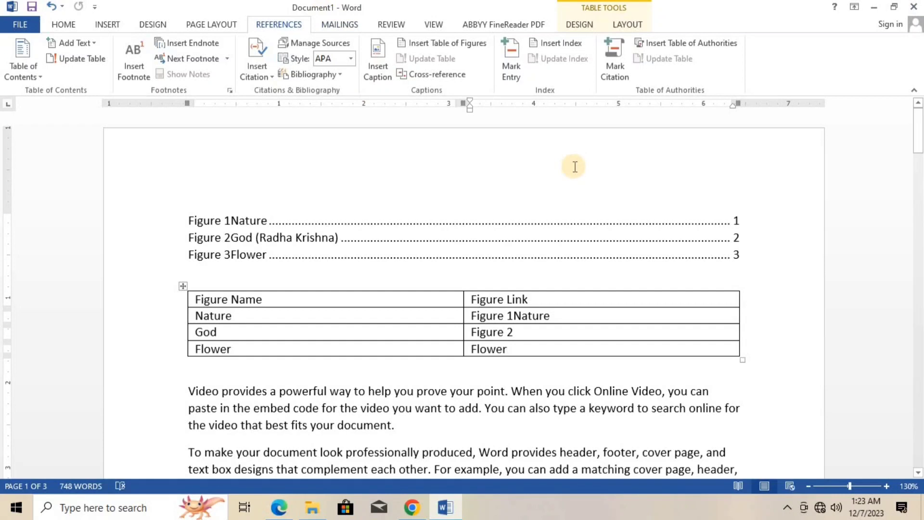
pyautogui.keyDown('ctrl'); pyautogui.click(487, 320); pyautogui.keyUp('ctrl')
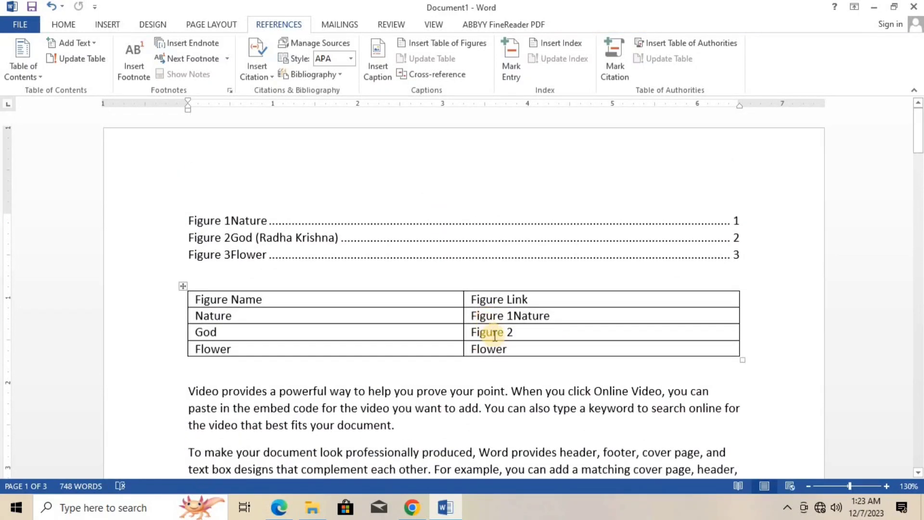
pyautogui.keyDown('ctrl'); pyautogui.click(490, 333); pyautogui.keyUp('ctrl')
pyautogui.scroll(10, 495, 336)
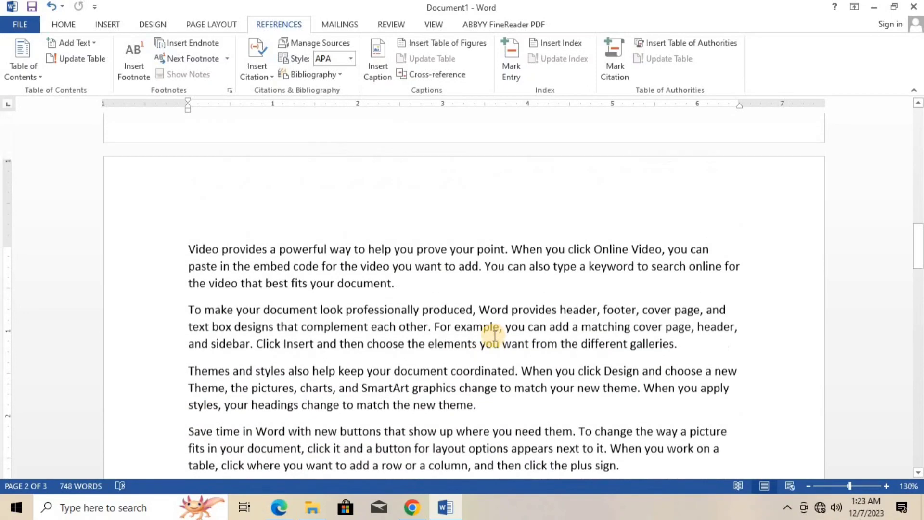
pyautogui.scroll(-6, 494, 336)
pyautogui.scroll(8, 495, 336)
pyautogui.scroll(12, 494, 336)
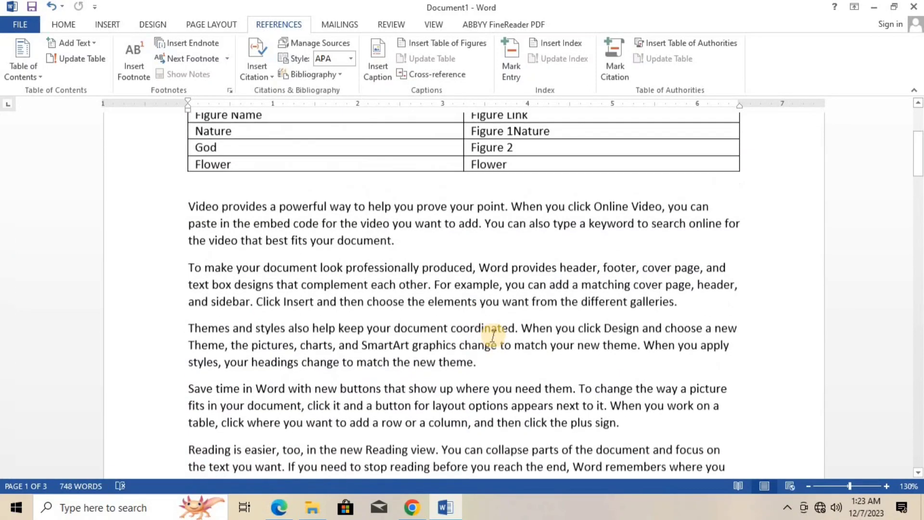
pyautogui.scroll(-8, 493, 334)
pyautogui.scroll(8, 495, 332)
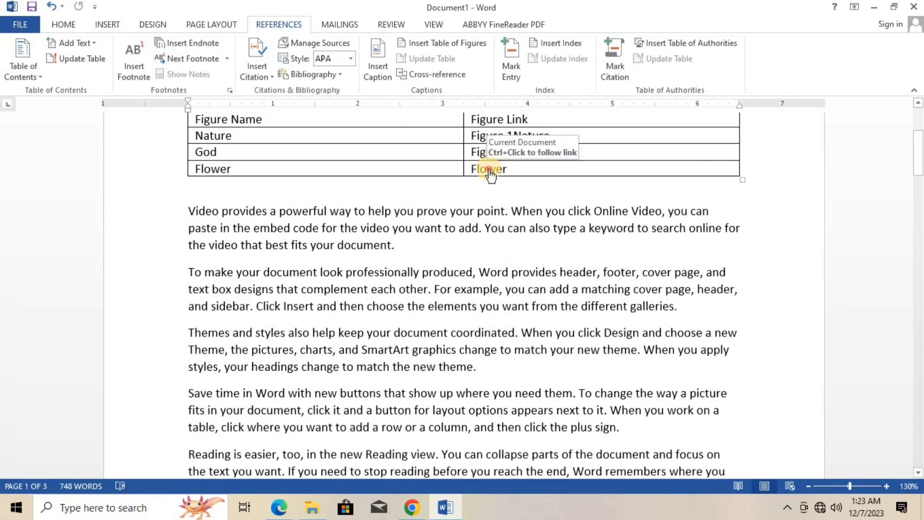
# - Follow the Flower cross-reference to its figure and return to the start of the document
pyautogui.keyDown('ctrl'); pyautogui.click(489, 169); pyautogui.keyUp('ctrl')
pyautogui.scroll(-3, 488, 170)
pyautogui.scroll(20, 489, 169)
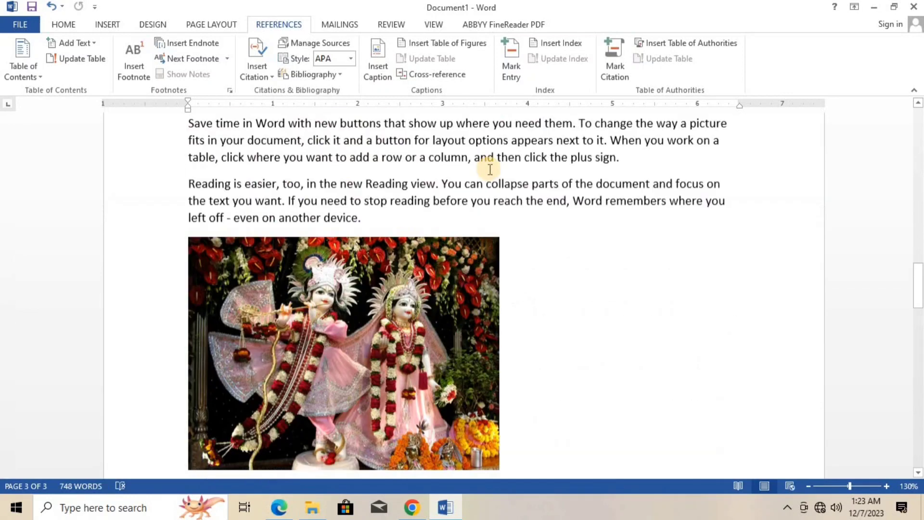
pyautogui.scroll(15, 358, 208)
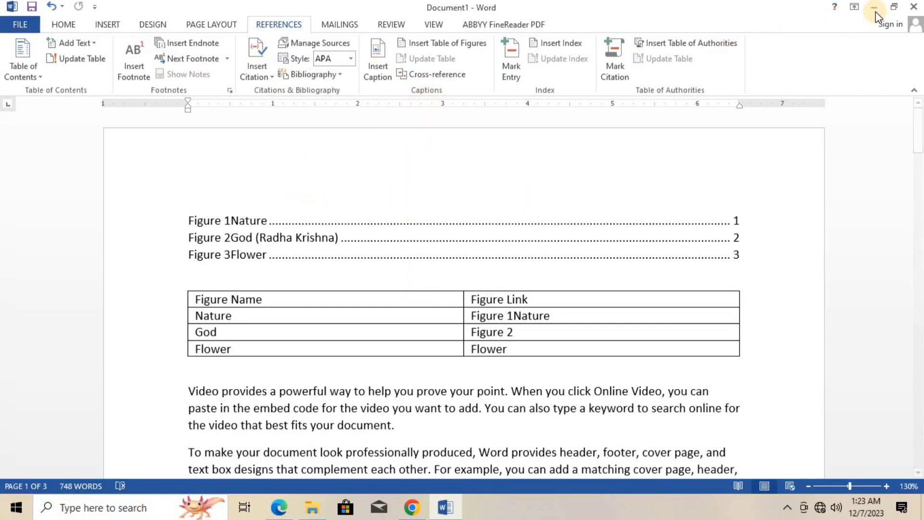
# - Close the document without saving its changes
pyautogui.click(915, 7)
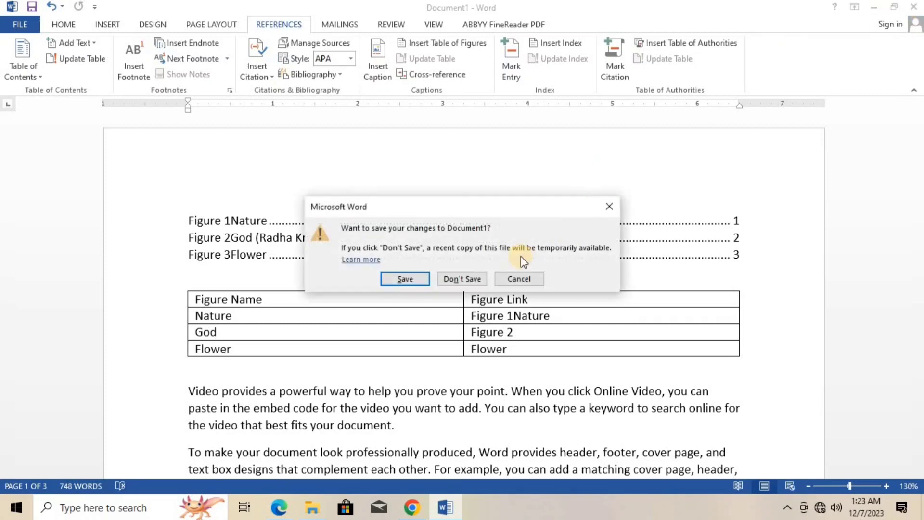
pyautogui.click(454, 280)
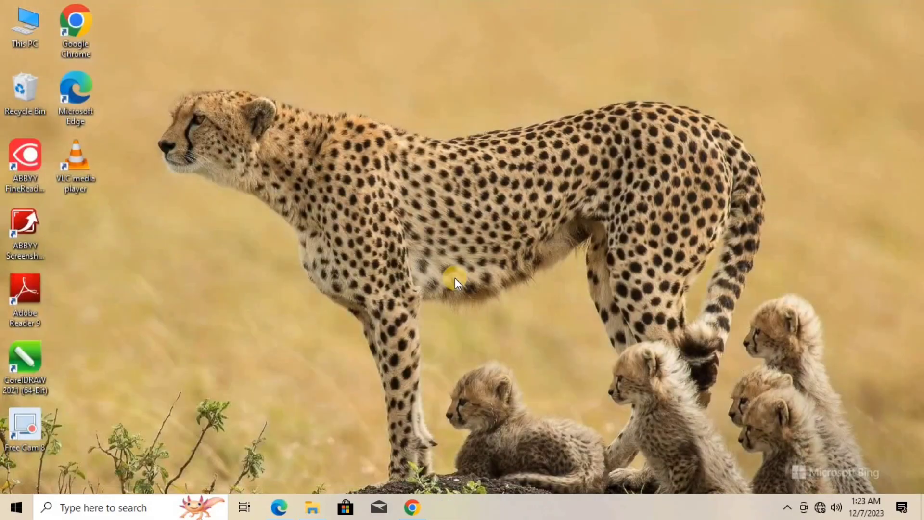